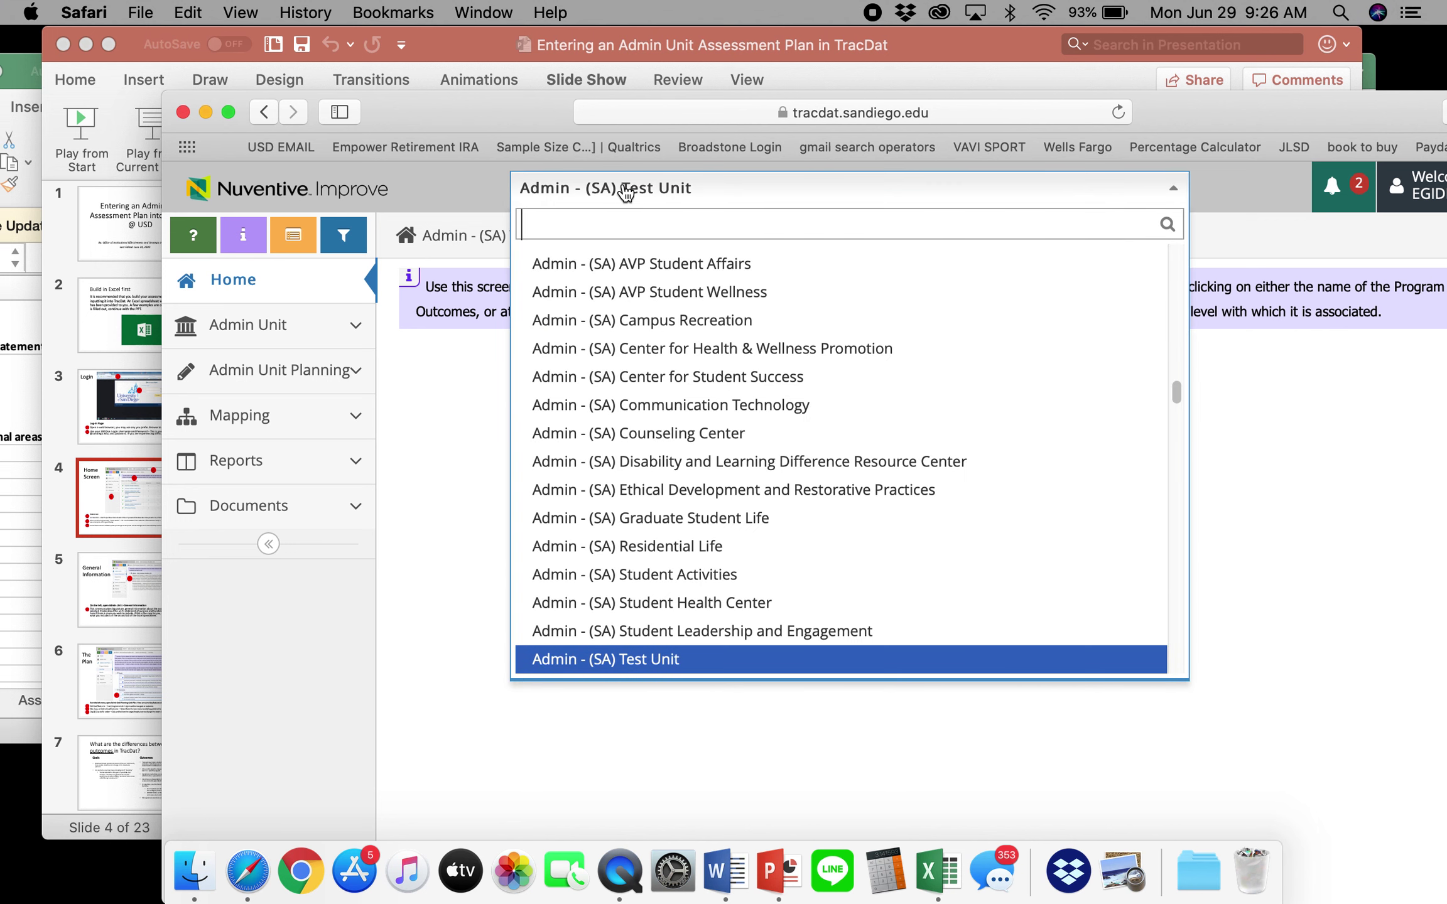
# Step: Choose Admin - (SA) Test Unit in the unit selector and consult the Home Screen slide in PowerPoint before returning to Safari
pyautogui.click(653, 670)
pyautogui.click(466, 63)
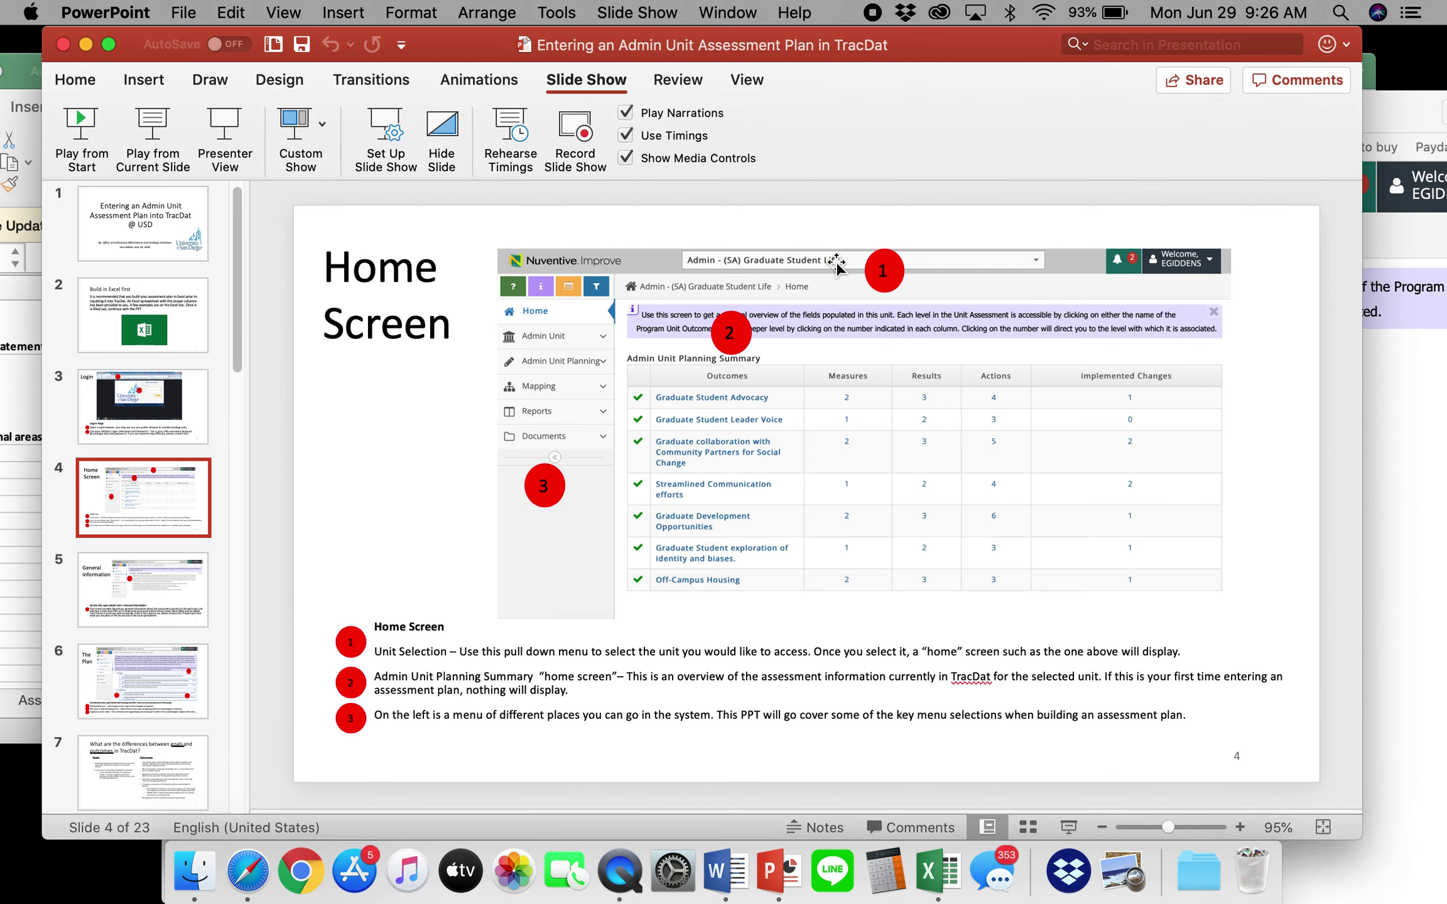
pyautogui.click(1386, 510)
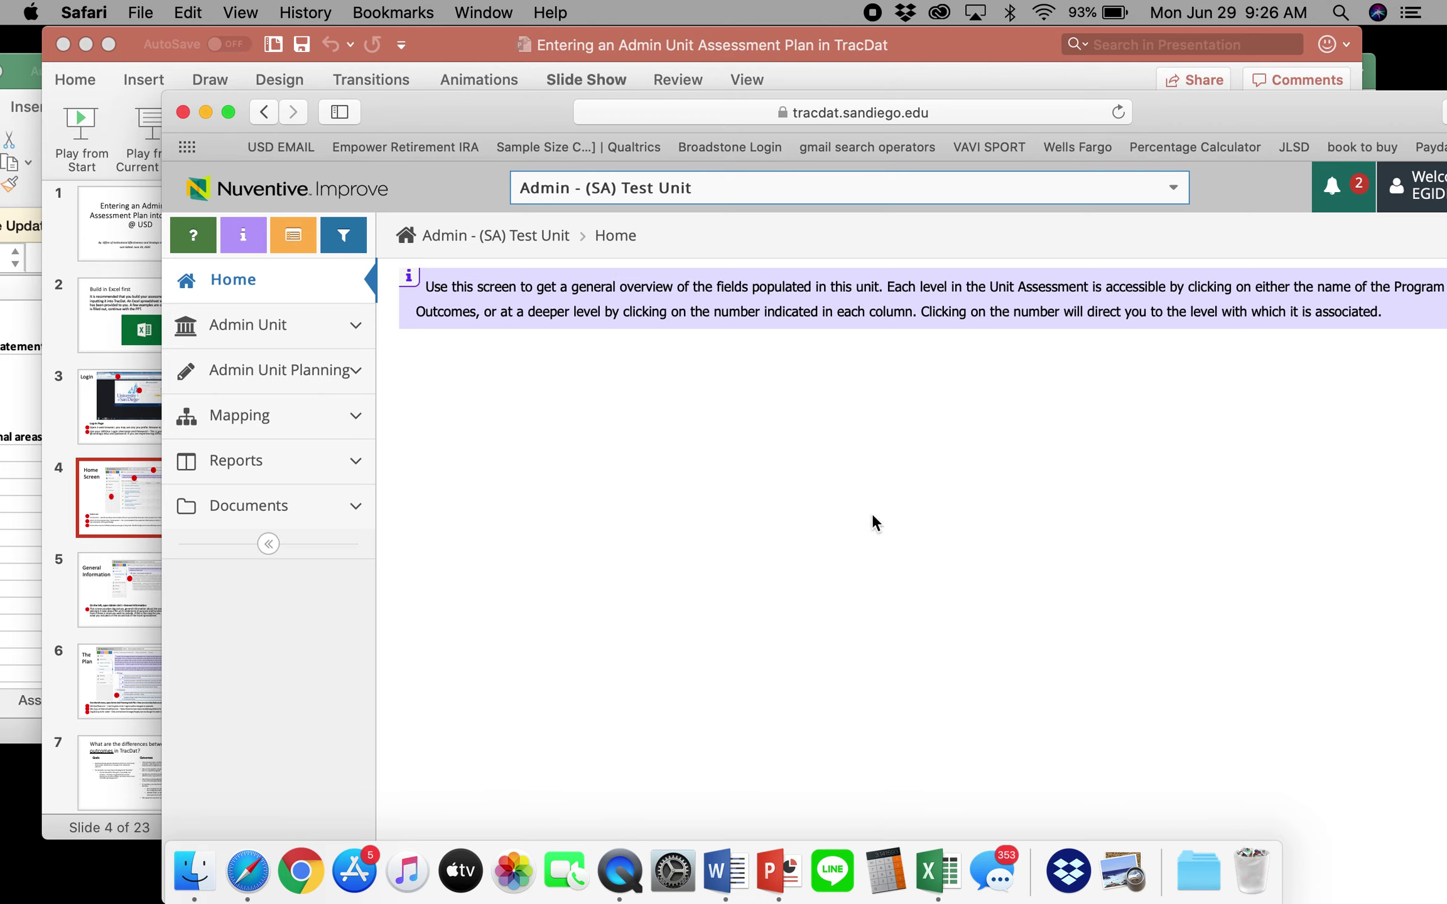
# Step: Search the units for "health" and open Admin - (SA) Student Health Center to view its planning summary
pyautogui.click(645, 198)
pyautogui.write('health')
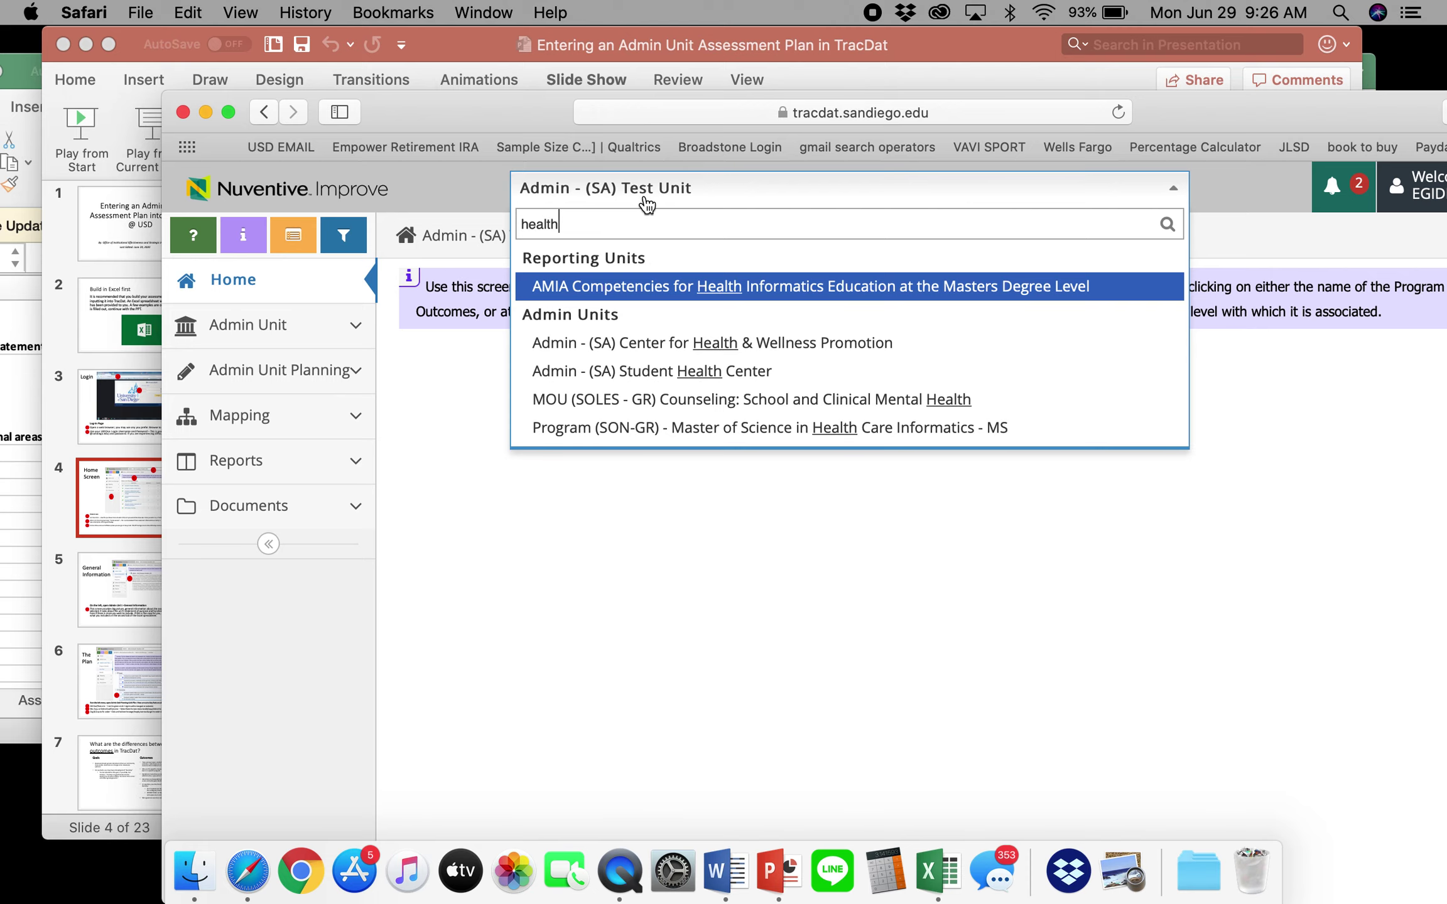
pyautogui.click(686, 375)
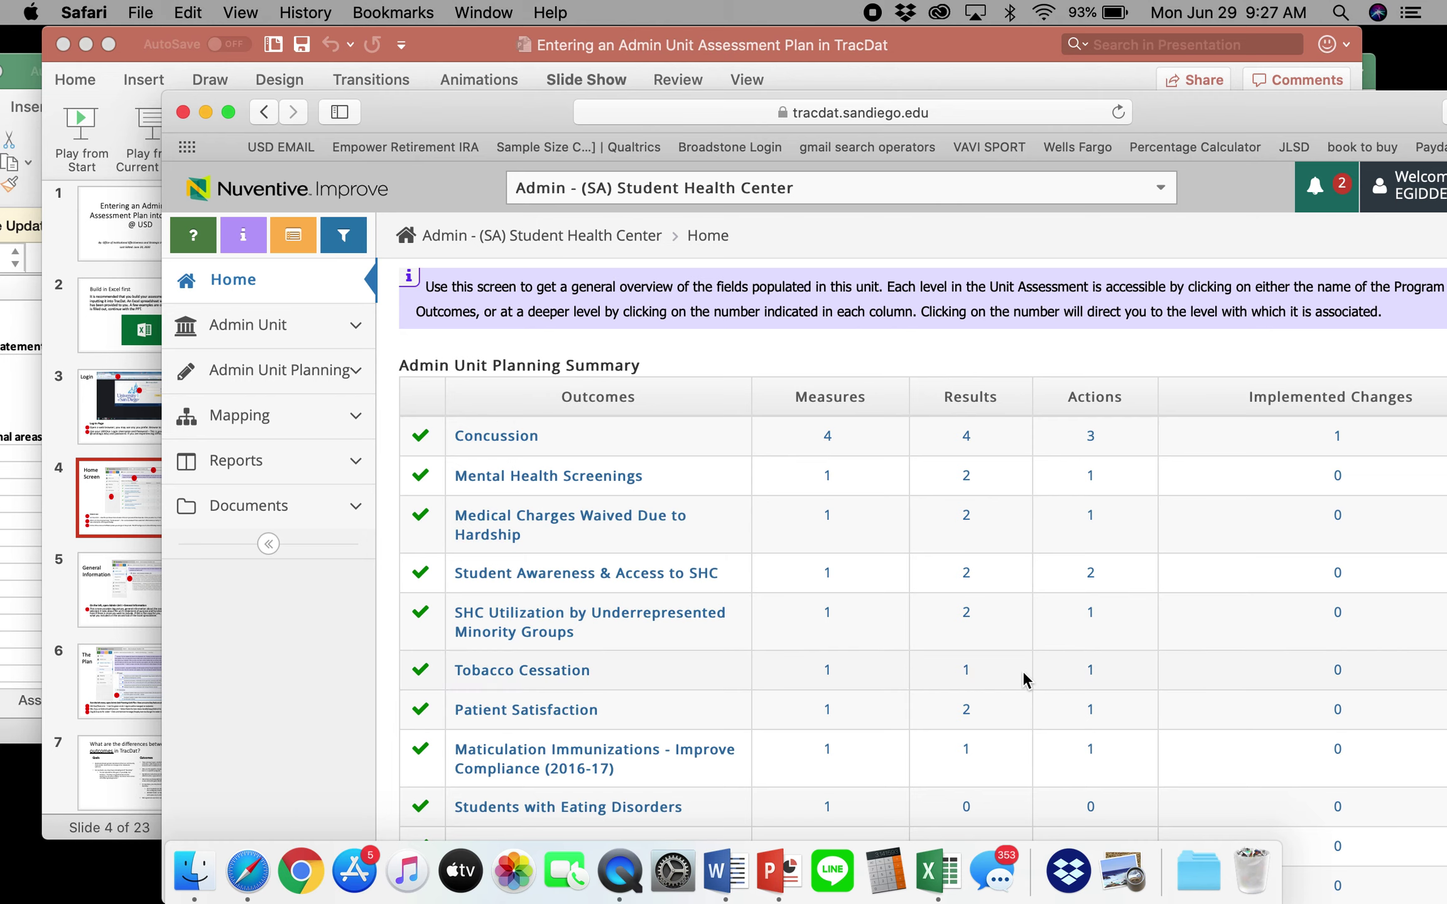
# Step: Search the units for "test" and switch back to Admin - (SA) Test Unit
pyautogui.click(641, 189)
pyautogui.scroll(1, 565, 339)
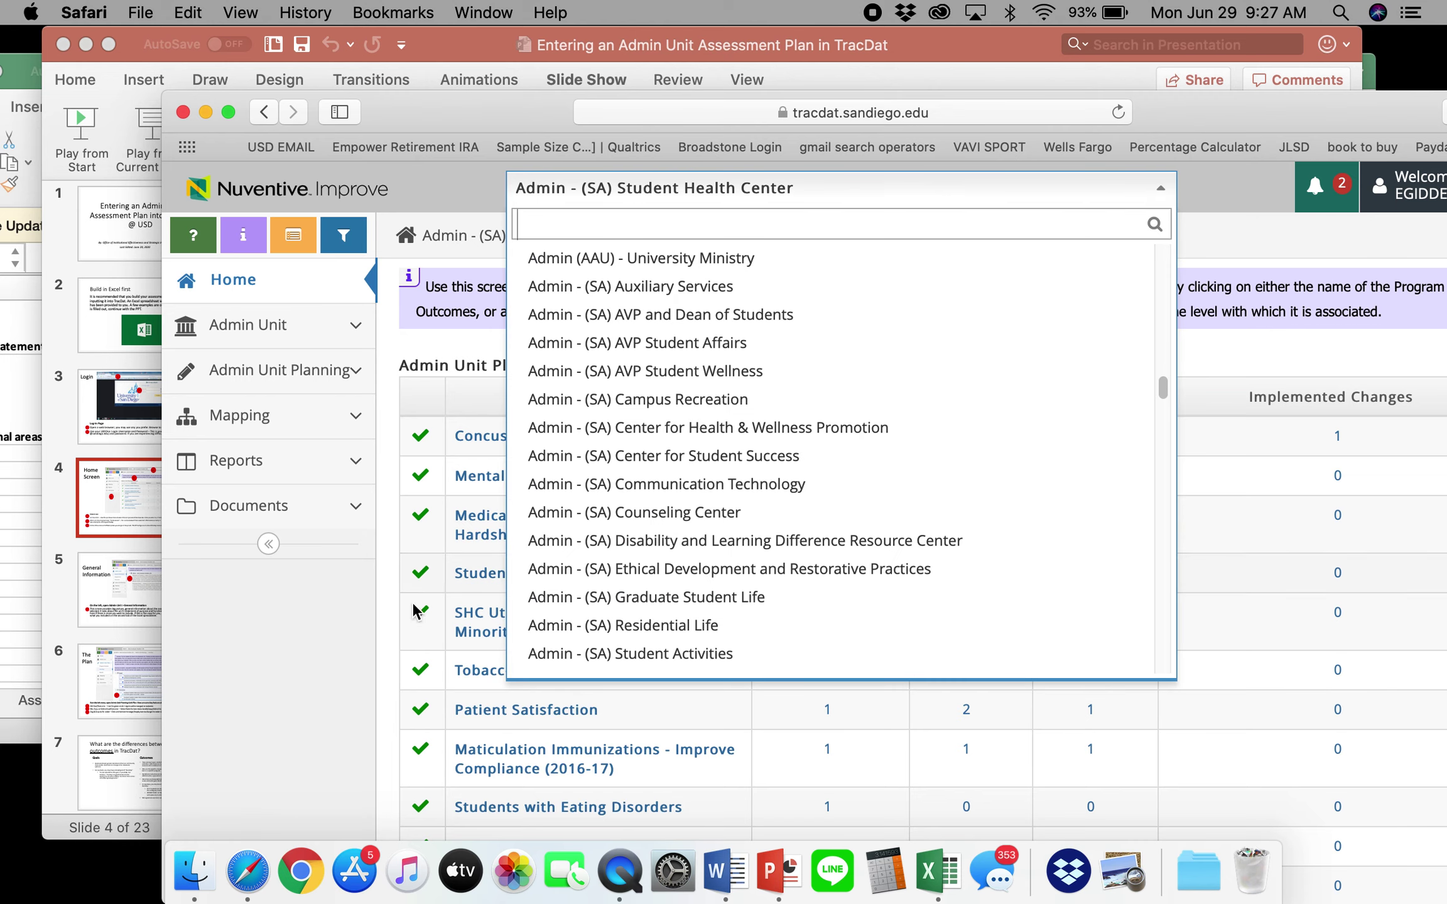
pyautogui.click(357, 725)
pyautogui.click(675, 198)
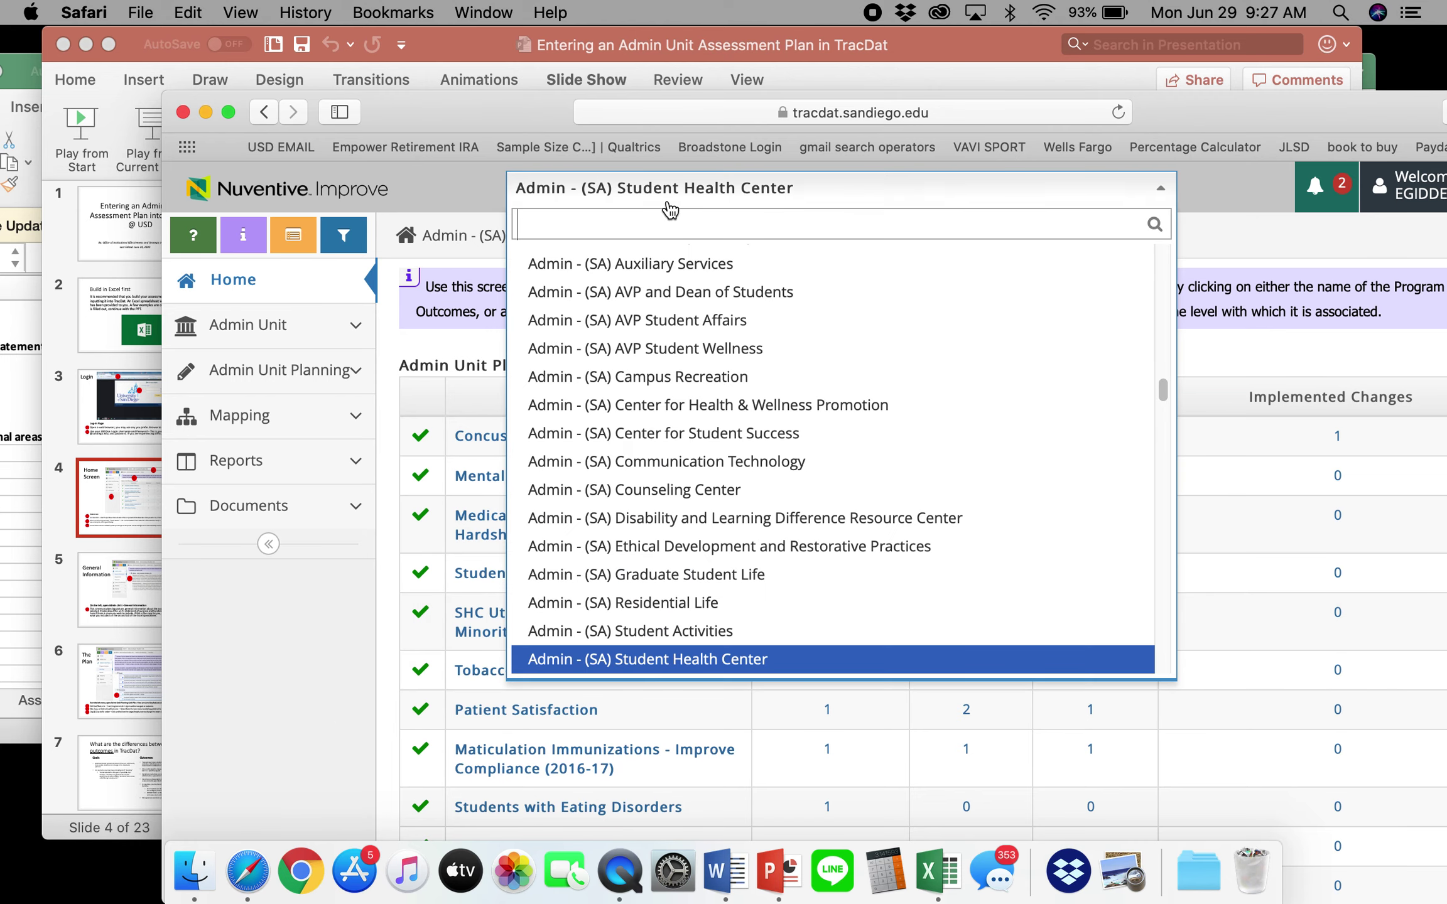
pyautogui.write('test')
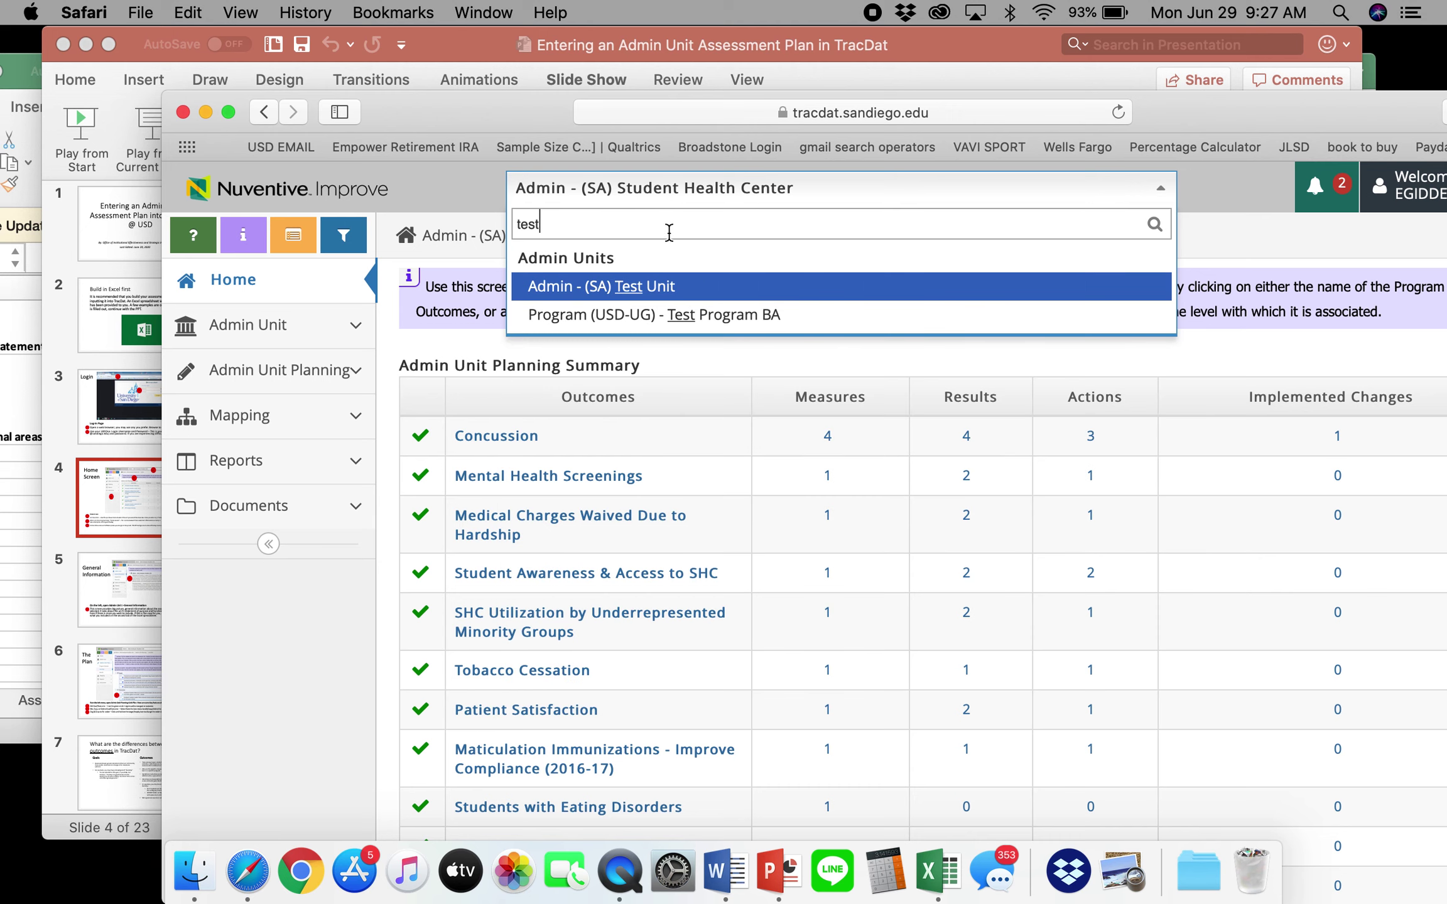
pyautogui.click(668, 294)
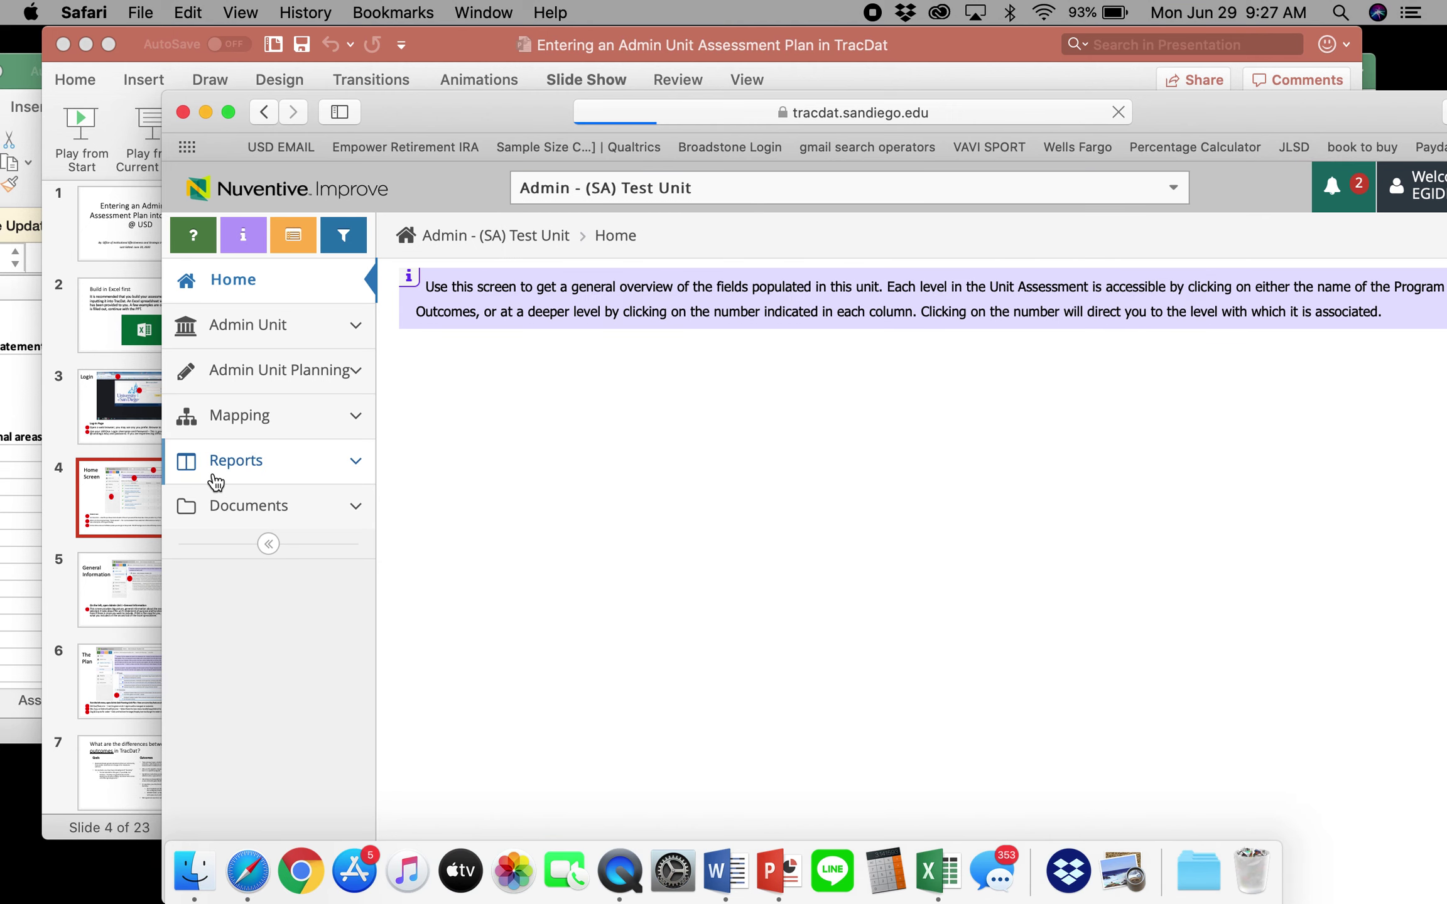
# Step: Compare the Home Screen slide in PowerPoint with the Test Unit's home page in Safari
pyautogui.click(630, 36)
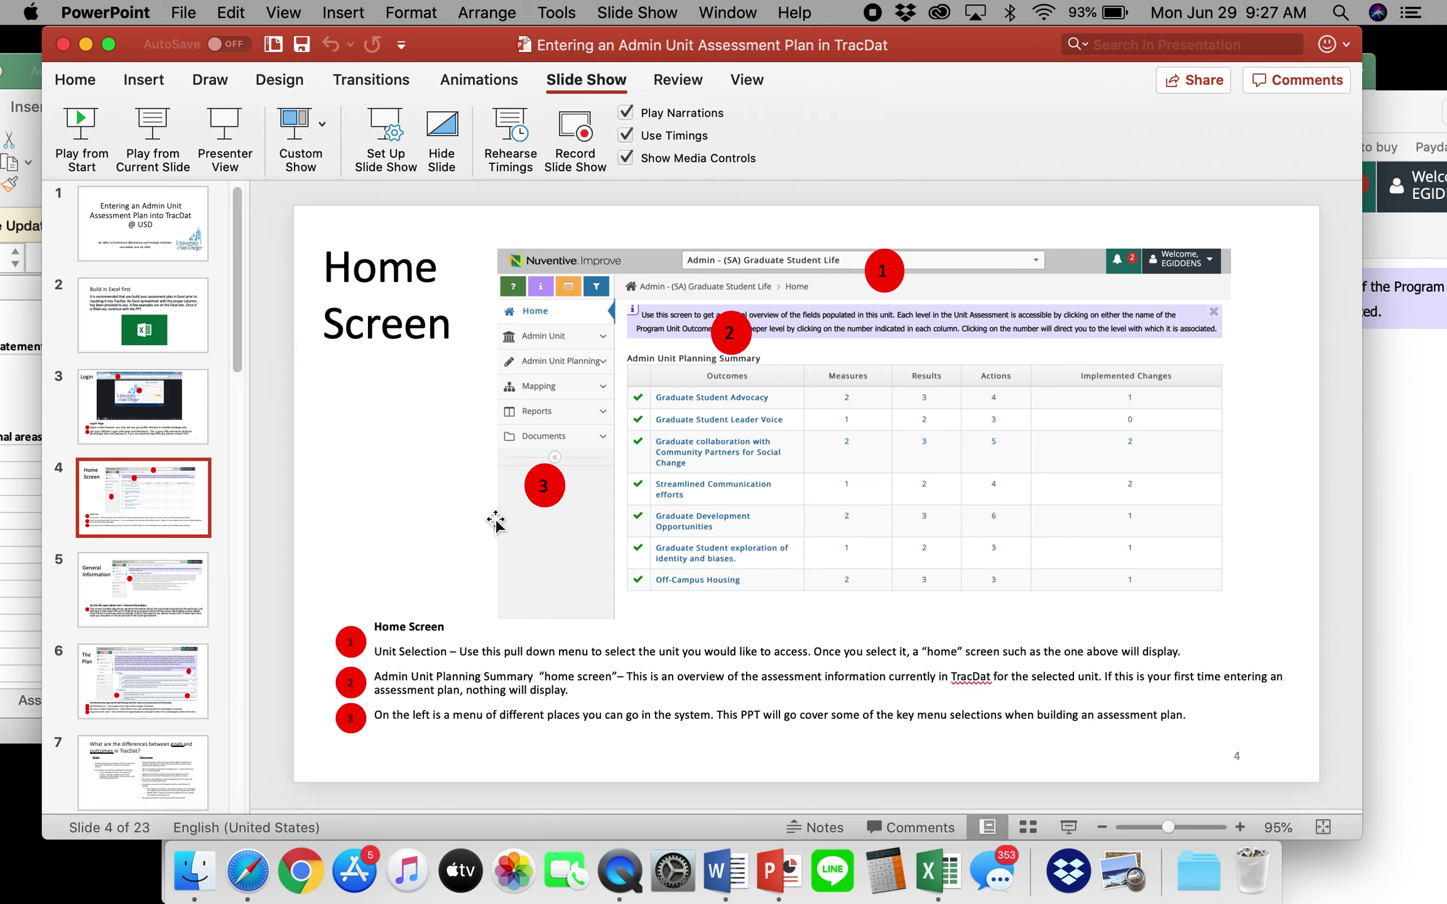
pyautogui.press('super+Tab')
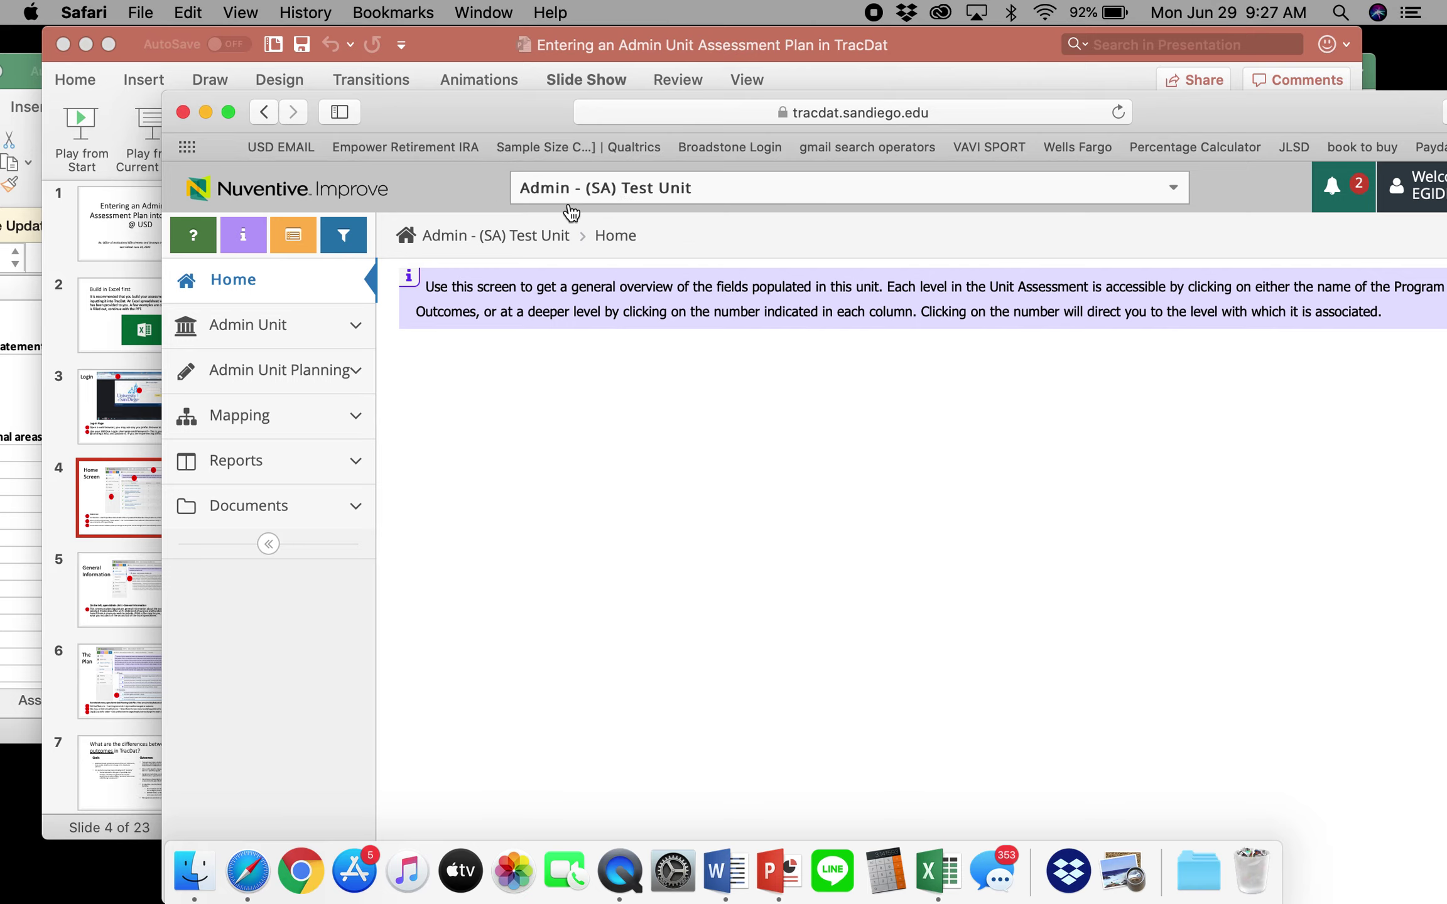
pyautogui.click(492, 52)
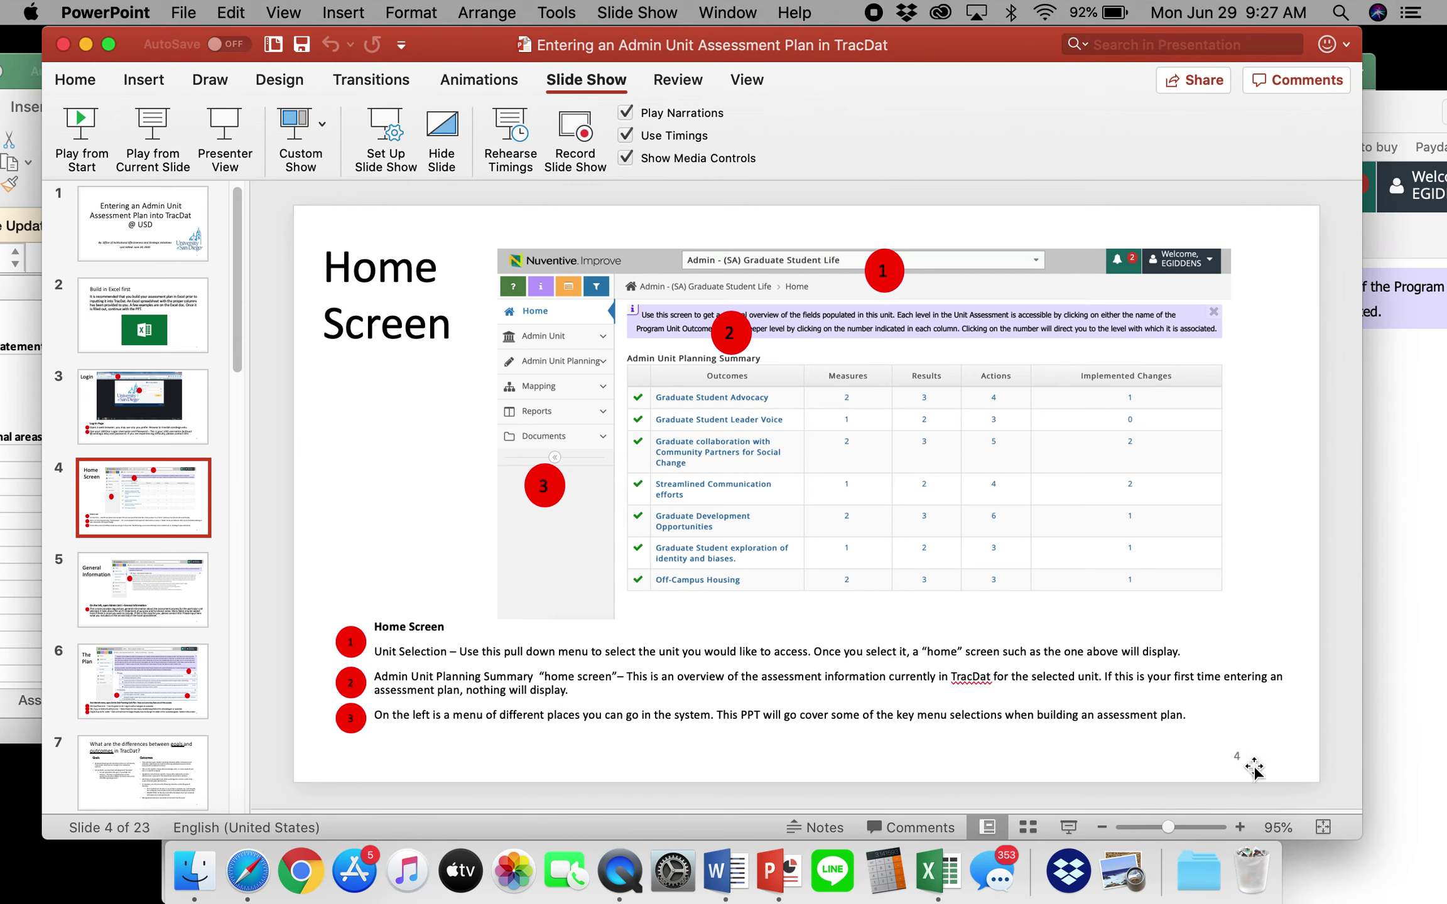
pyautogui.click(1388, 680)
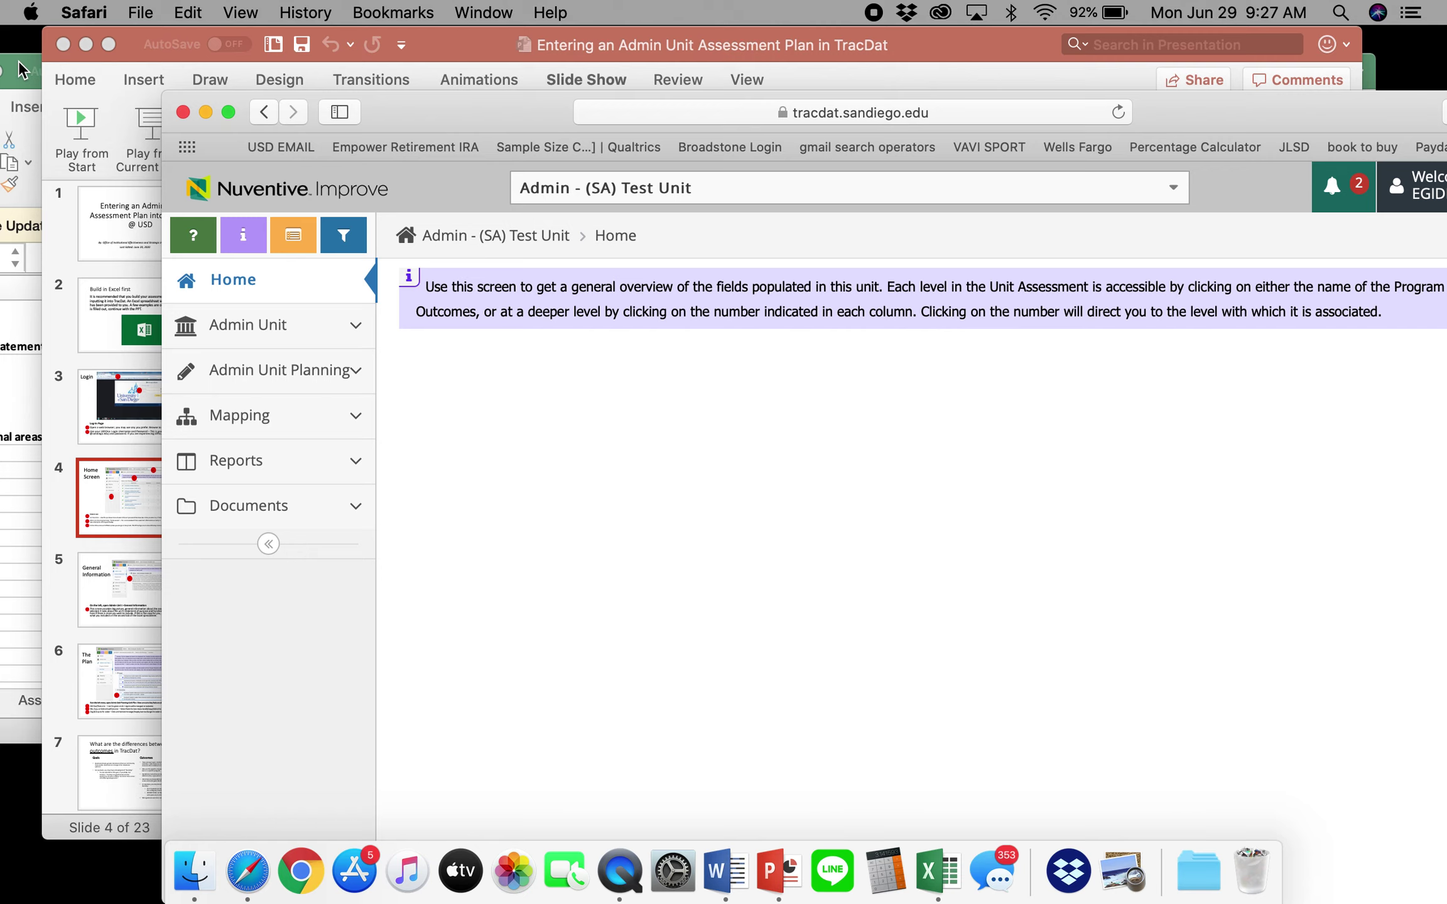
# Step: View slide 5, General Information, in the PowerPoint presentation and return to Safari
pyautogui.click(478, 40)
pyautogui.click(121, 602)
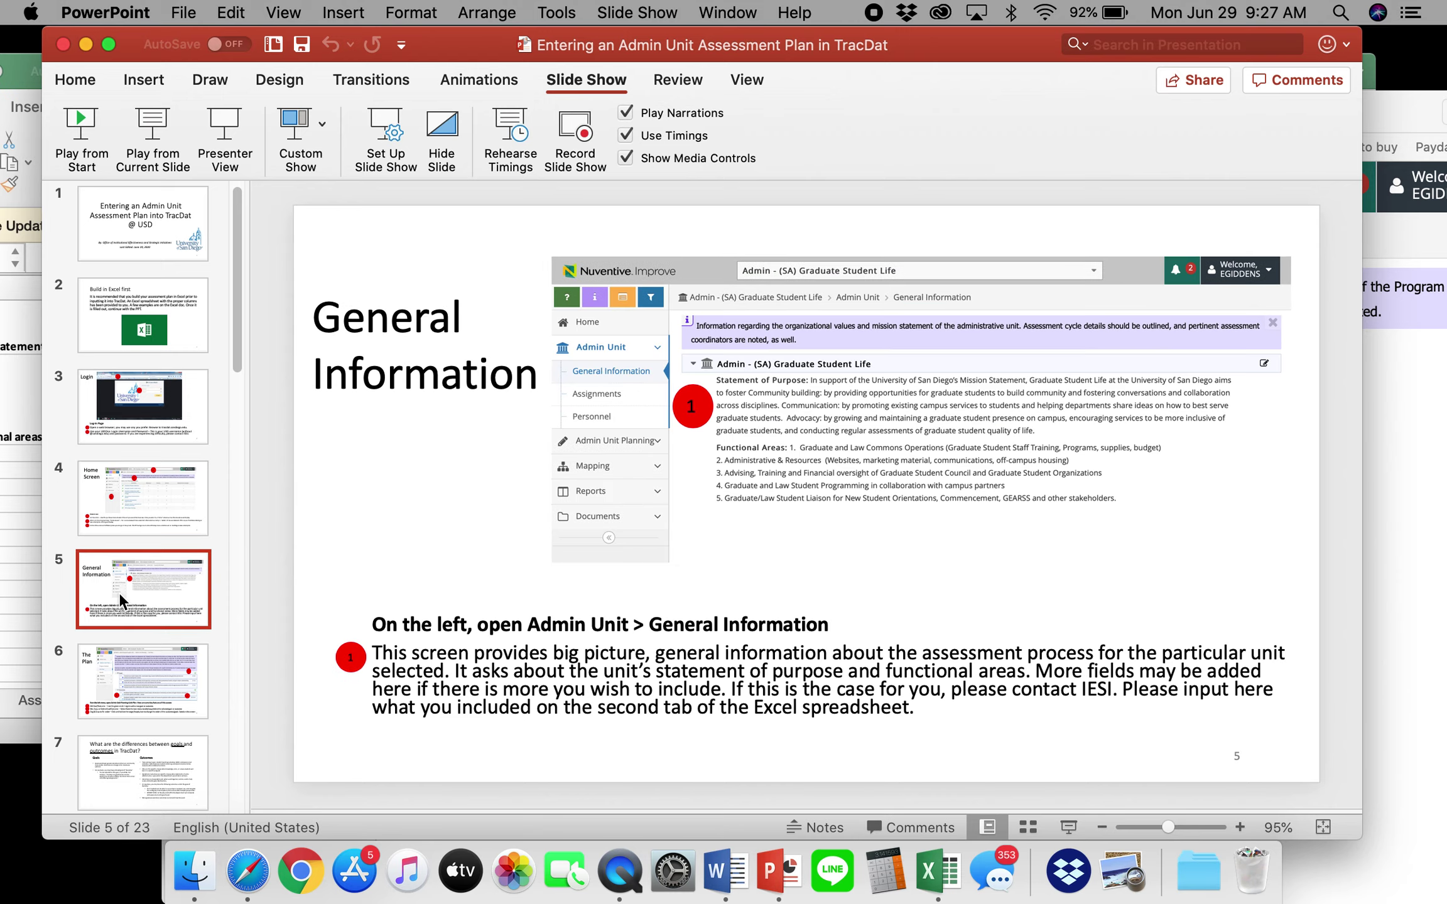
pyautogui.click(1388, 583)
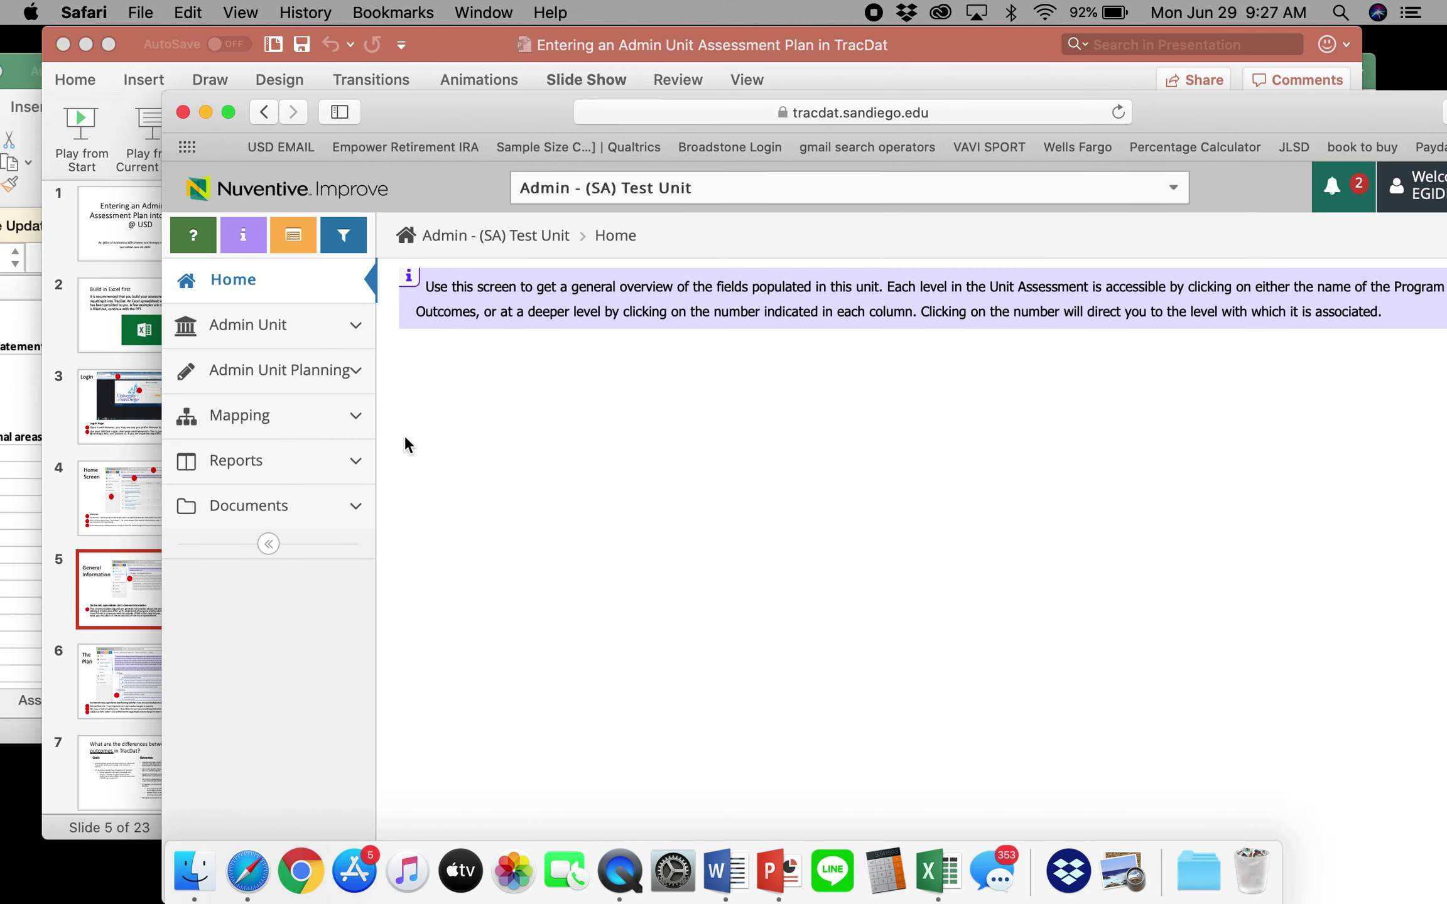
# Step: Open the Test Unit's General Information page under Admin Unit for editing
pyautogui.click(274, 333)
pyautogui.click(274, 375)
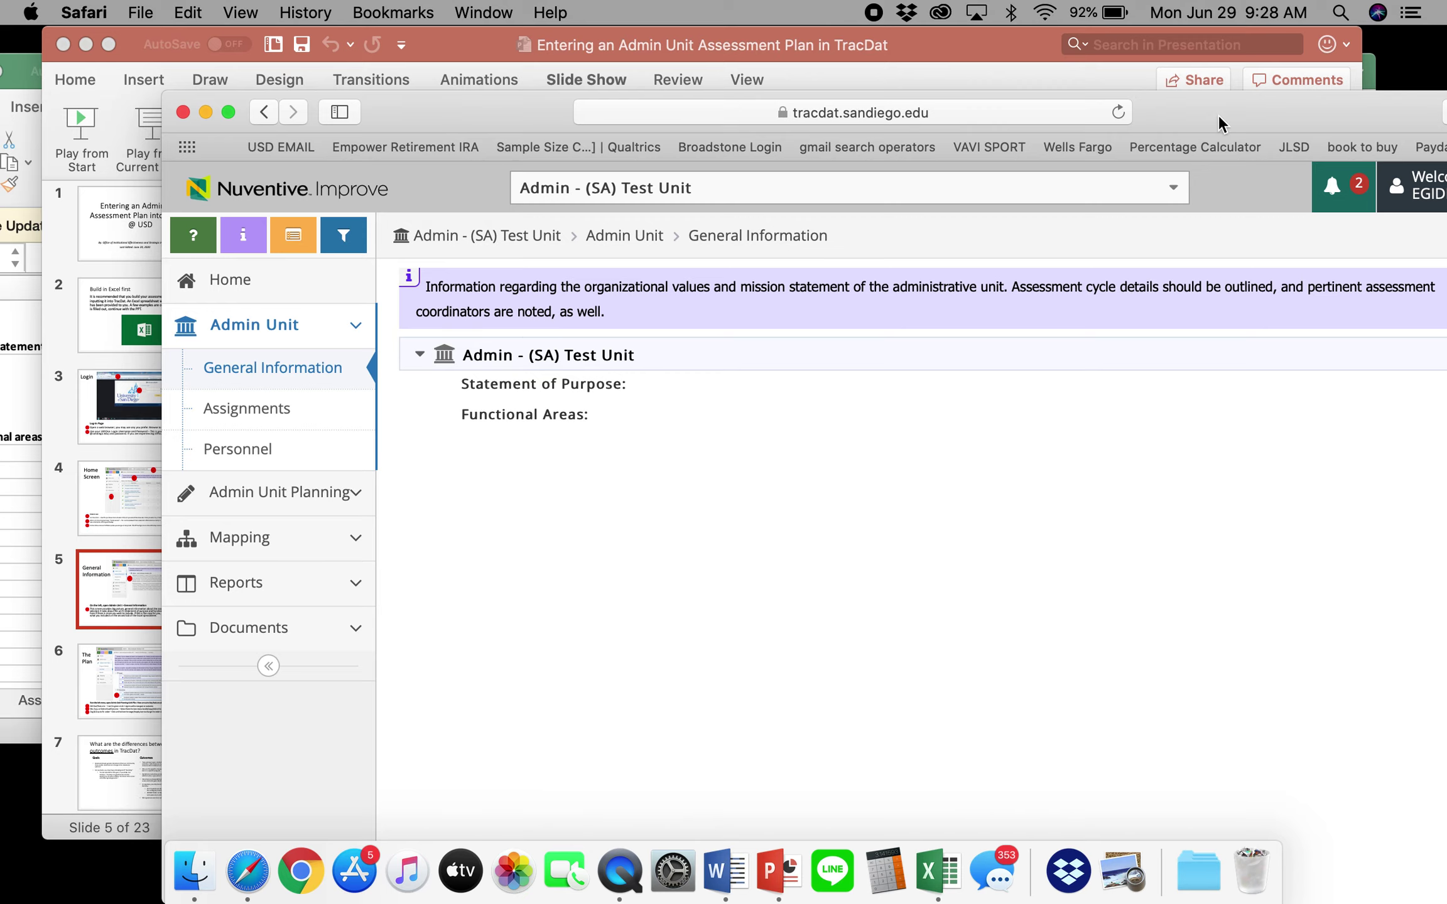
pyautogui.moveTo(1218, 120); pyautogui.dragTo(1085, 118)
pyautogui.click(1359, 355)
# Step: Switch to Excel and copy the unit's statement of purpose from cell B1 of the General Information sheet
pyautogui.click(937, 870)
pyautogui.moveTo(375, 72); pyautogui.dragTo(469, 45)
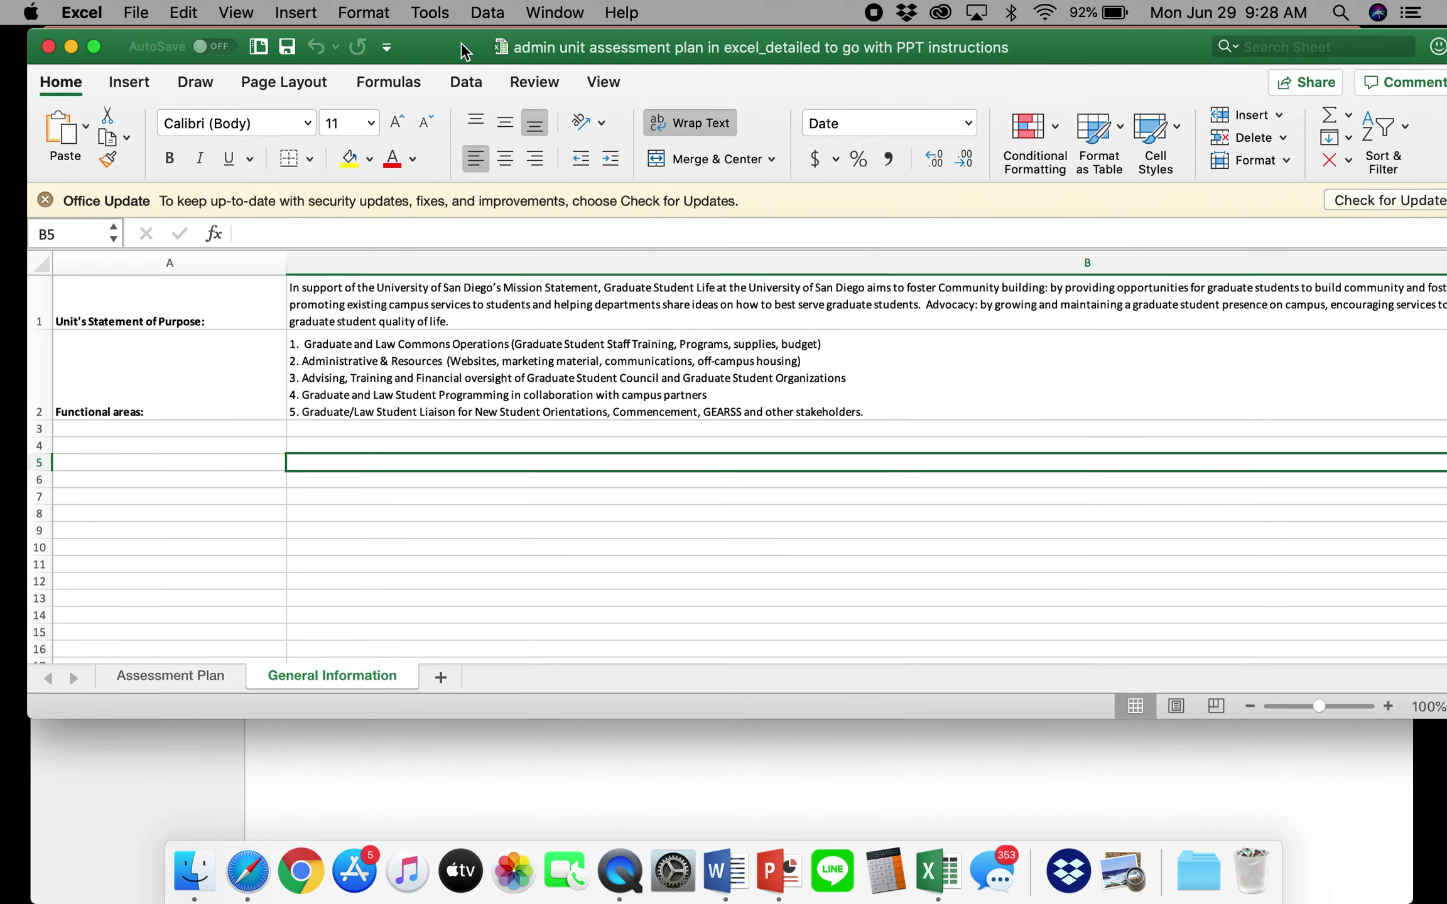
pyautogui.click(351, 295)
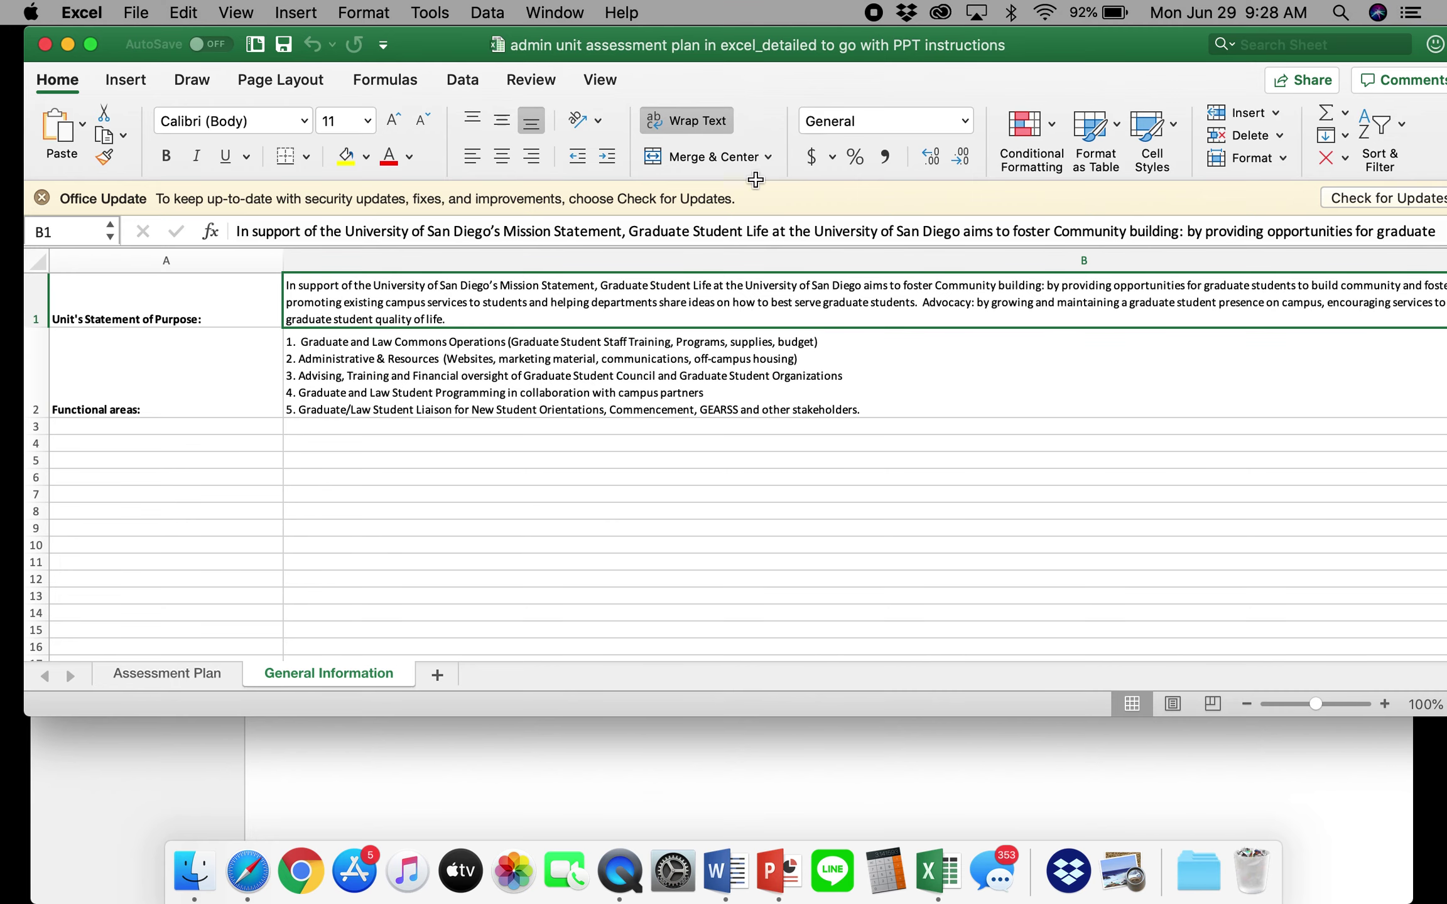
pyautogui.press('super+c')
pyautogui.hscroll(5, 464, 307)
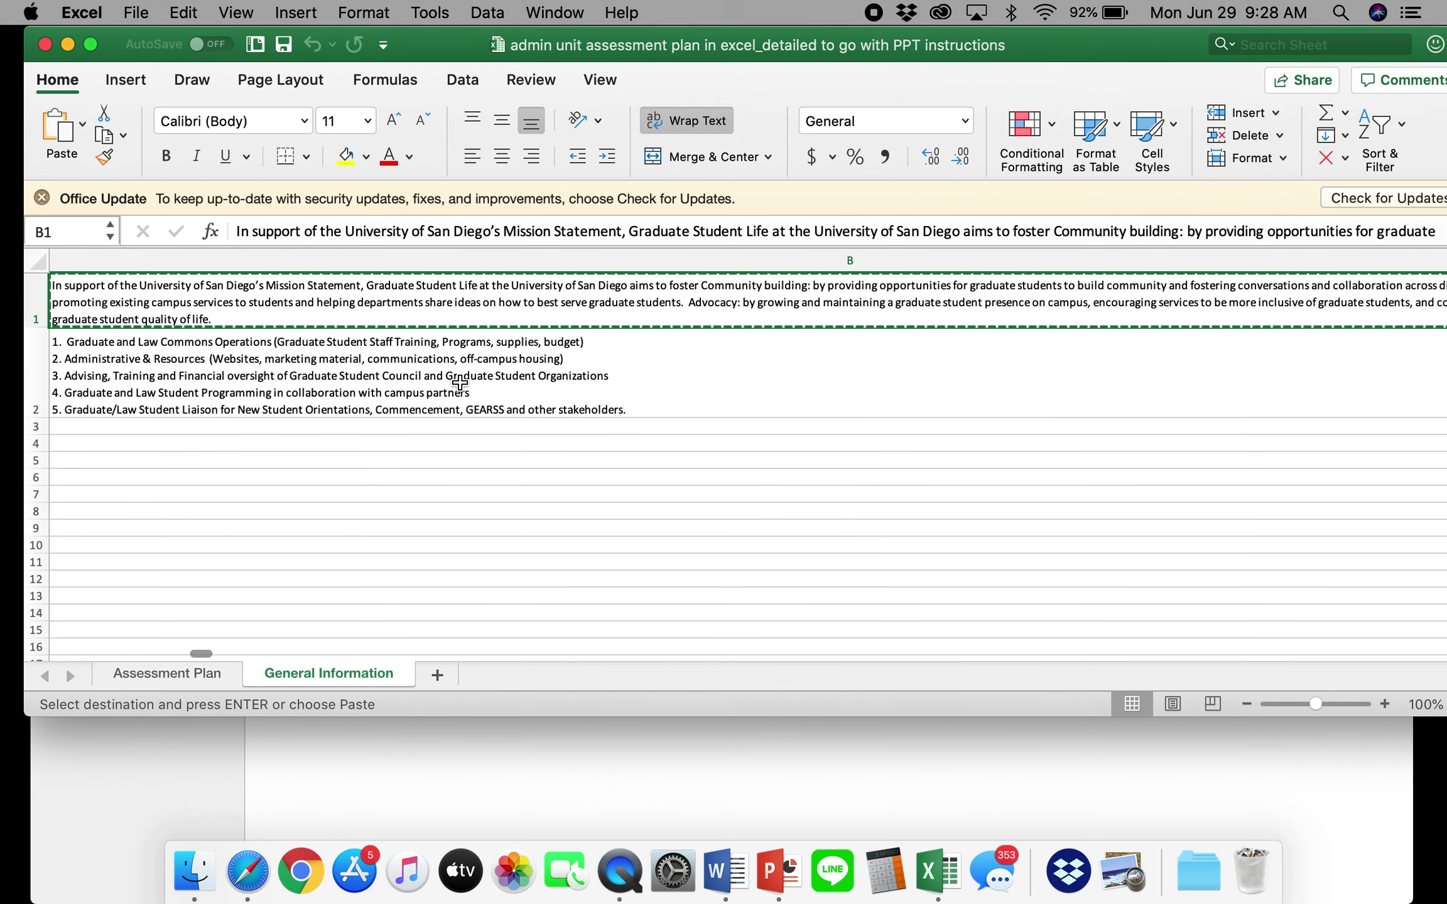
pyautogui.moveTo(1080, 55); pyautogui.dragTo(901, 460)
# Step: Paste the copied text into the Test Unit's Statement of Purpose in Safari, save it and return to the General Information page
pyautogui.click(1030, 94)
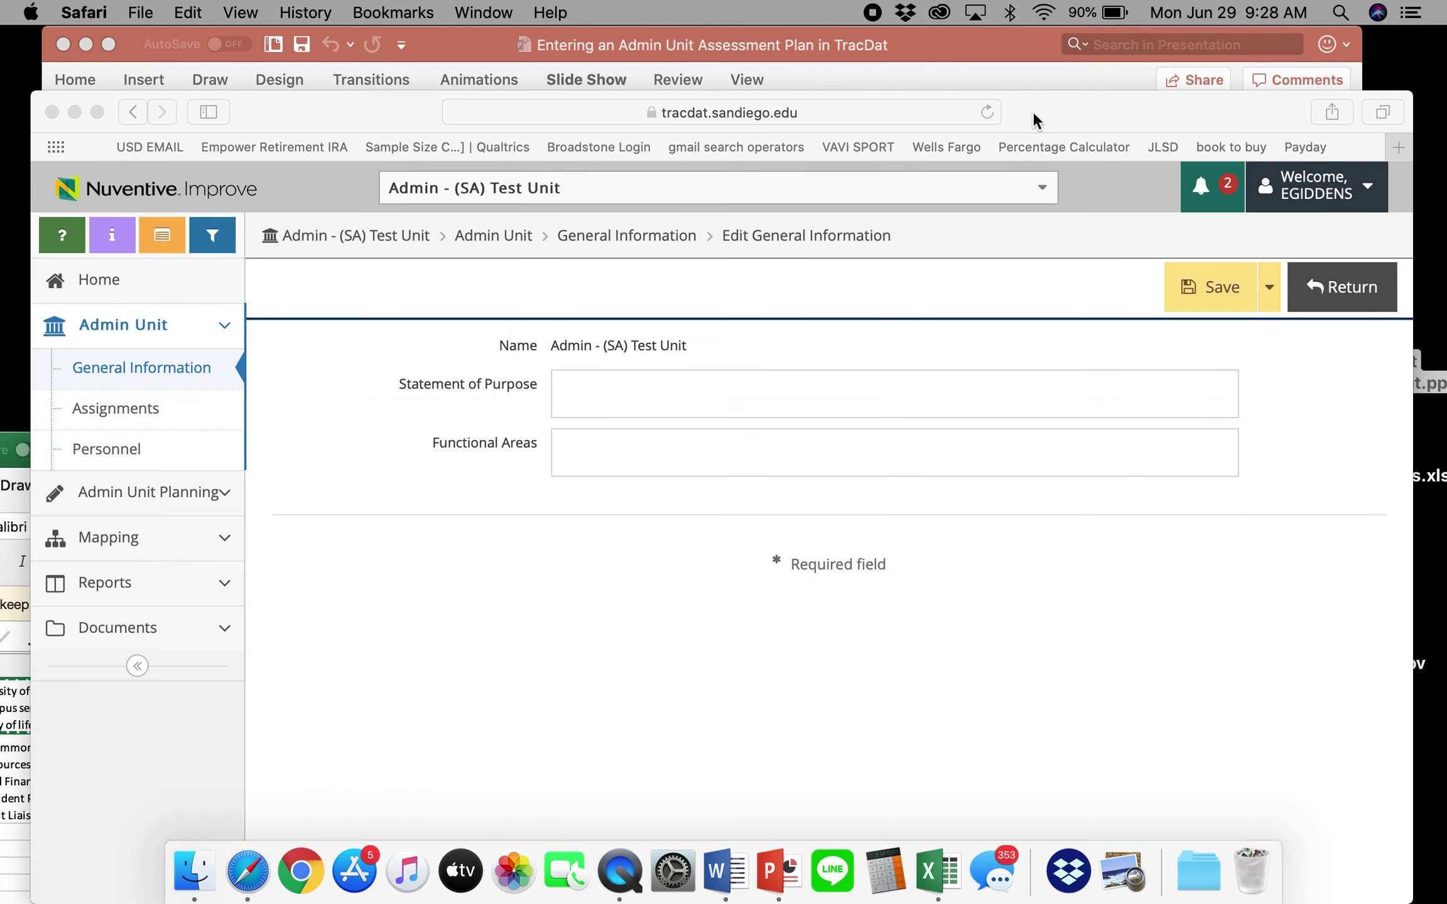
pyautogui.click(610, 390)
pyautogui.press('super+v')
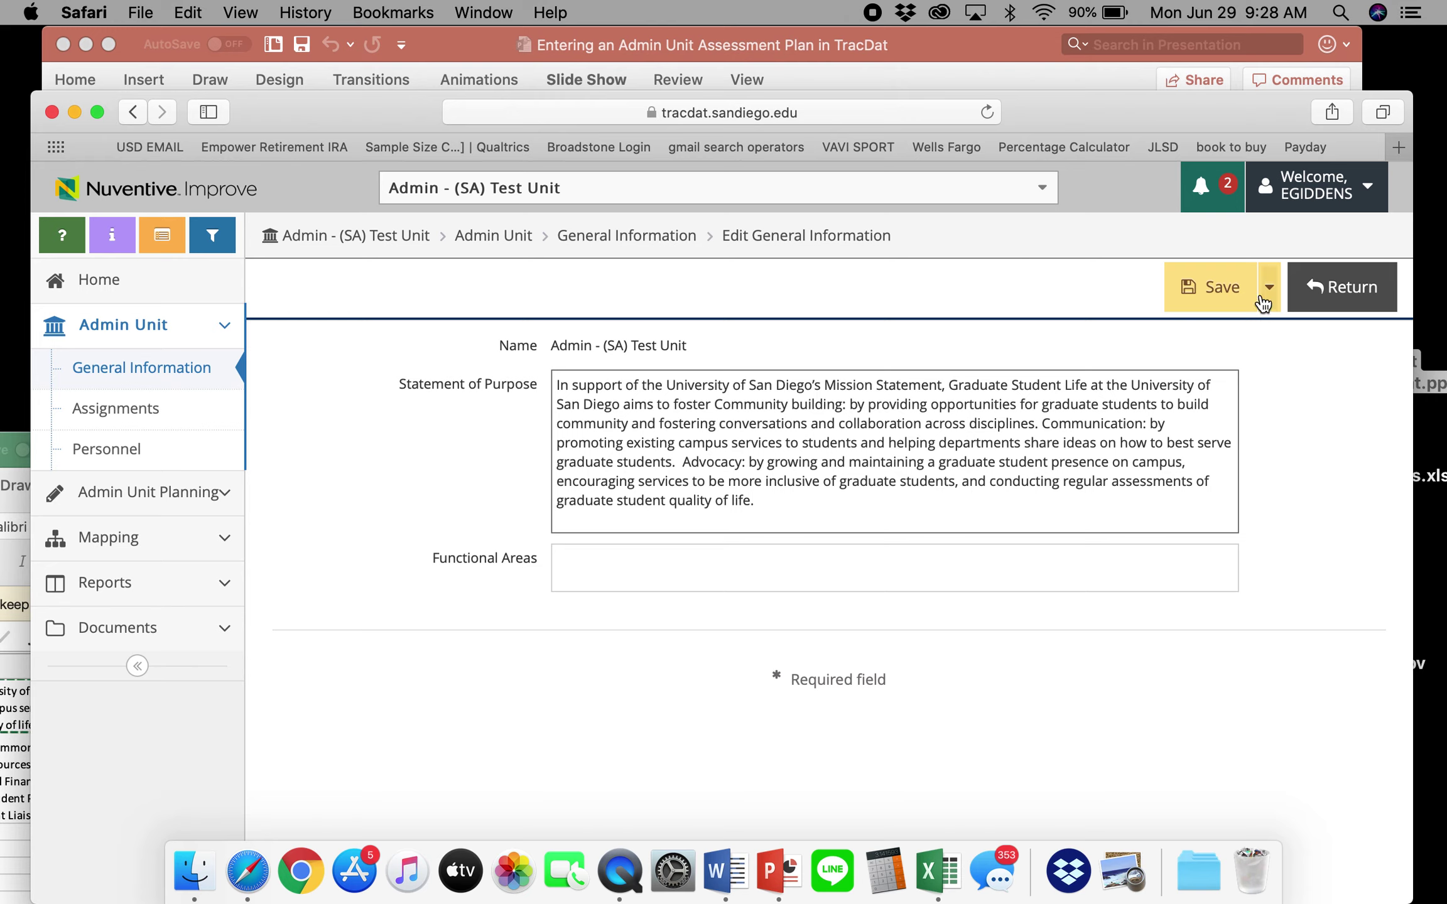
pyautogui.click(1218, 302)
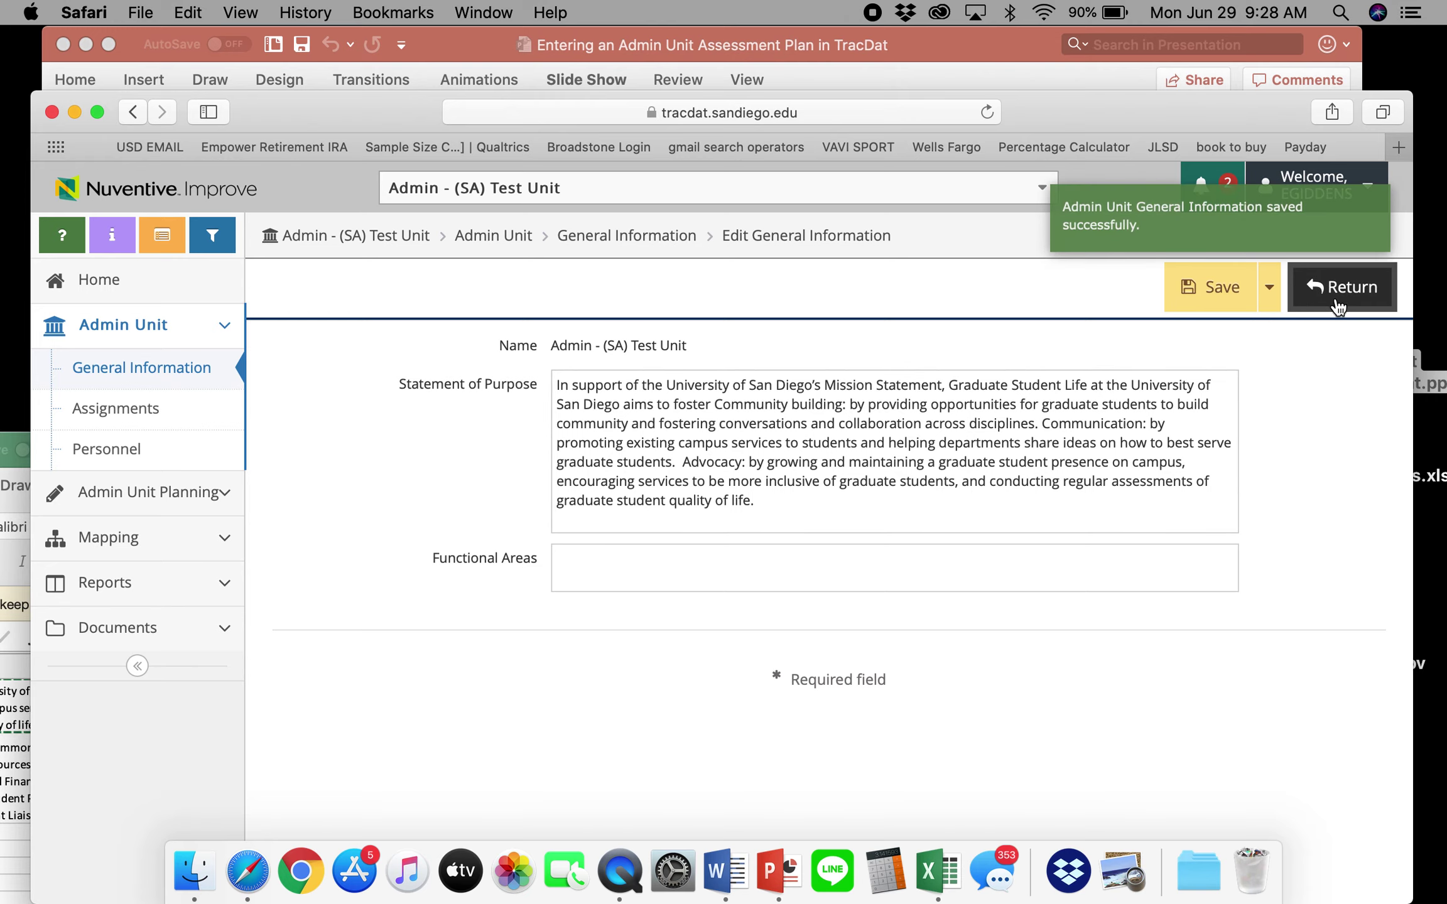
pyautogui.click(1370, 301)
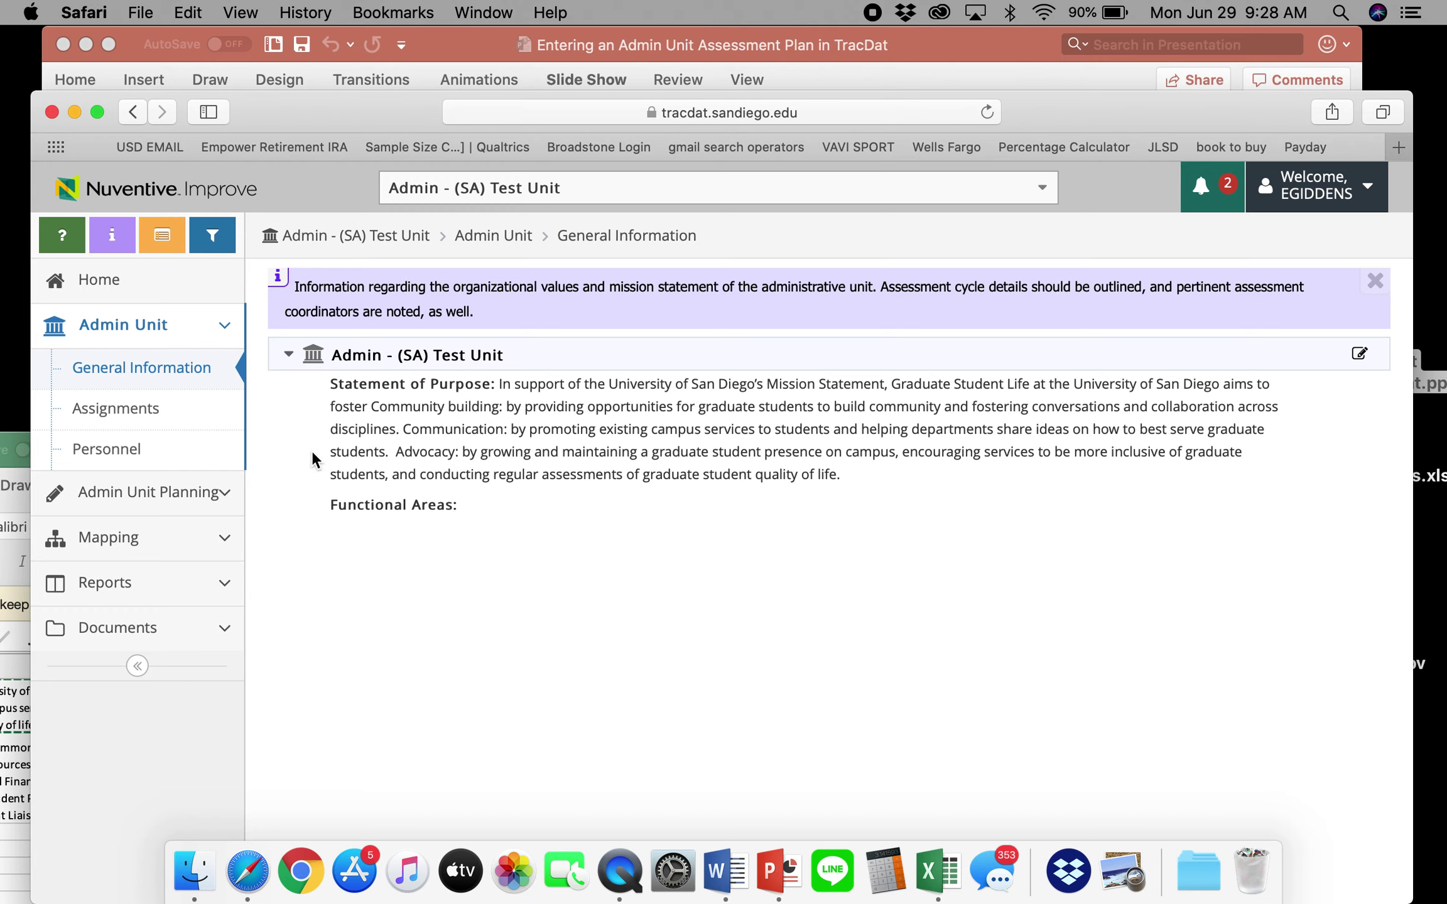
# Step: Open the Test Unit's Unit Plan under Admin Unit Planning and locate where goals and outcomes are added
pyautogui.click(181, 496)
pyautogui.click(125, 595)
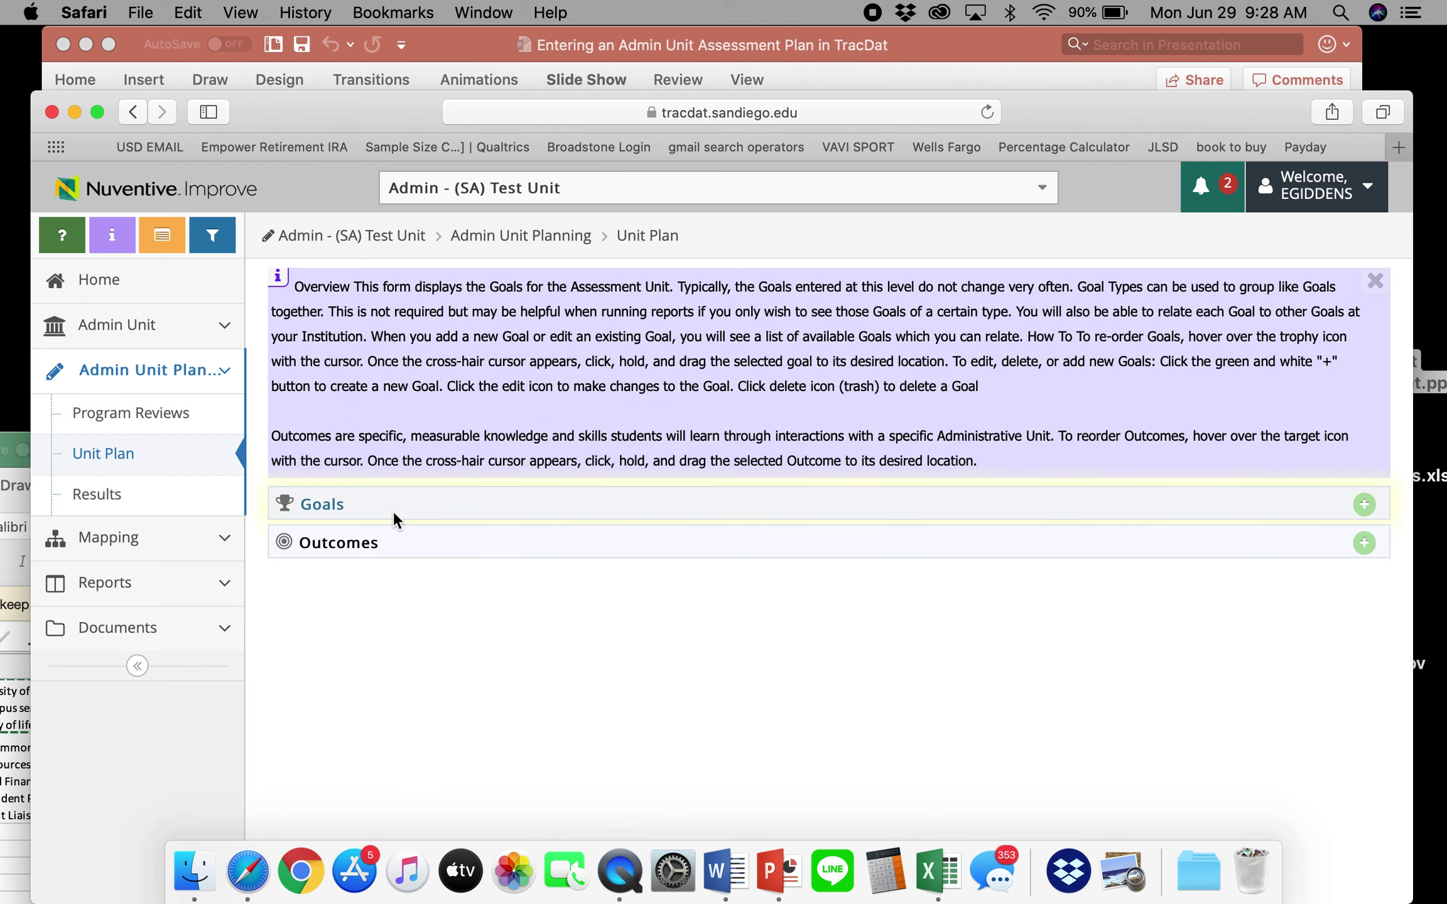
pyautogui.click(1372, 508)
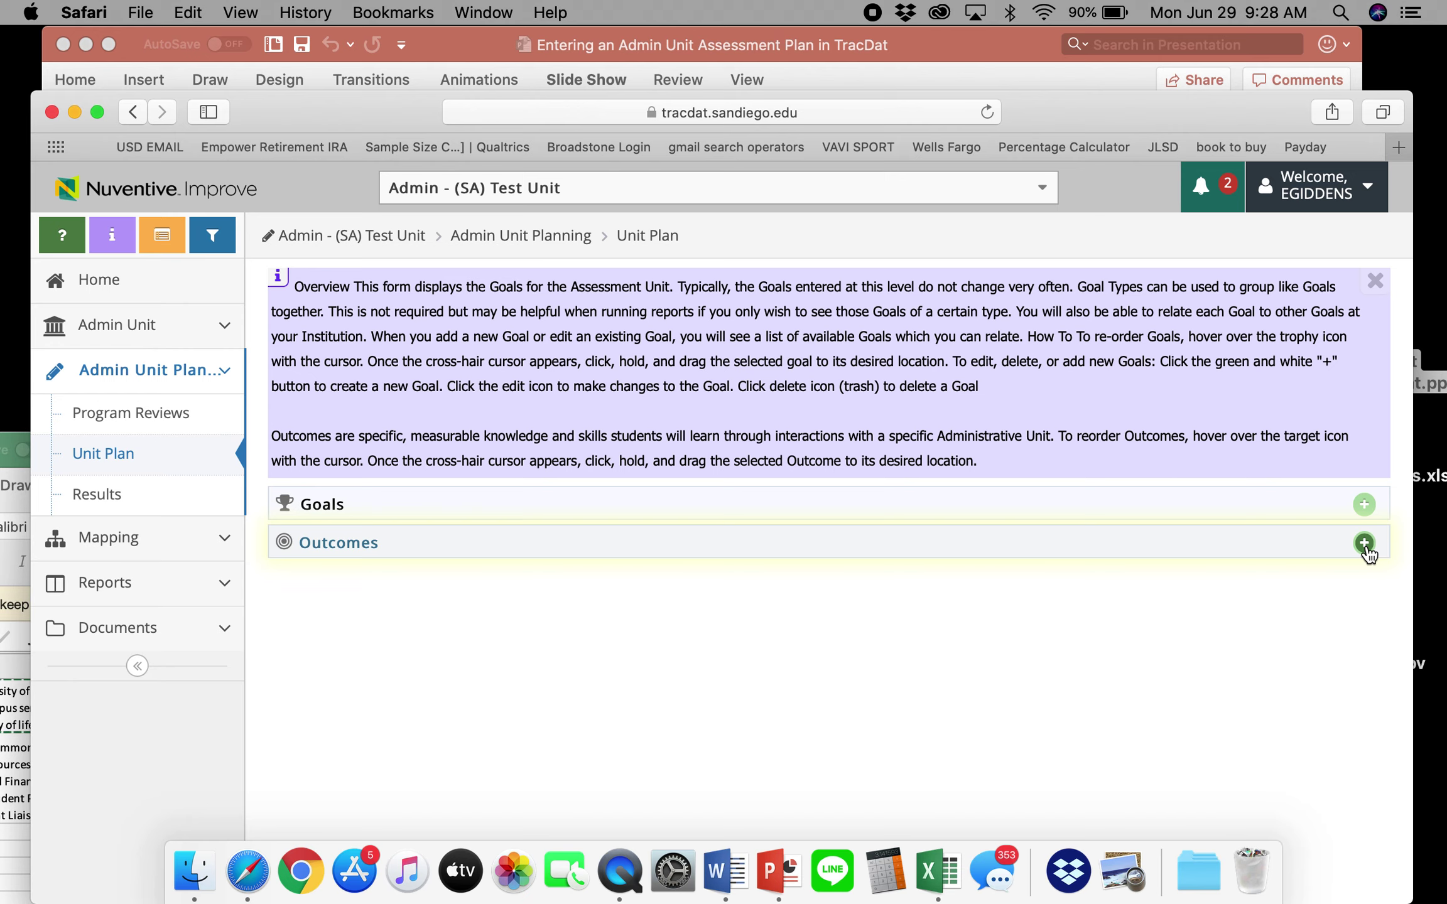
# Step: Switch to Admin - (SA) Student Health Center and open its Unit Plan to view the example goals and outcomes
pyautogui.click(565, 196)
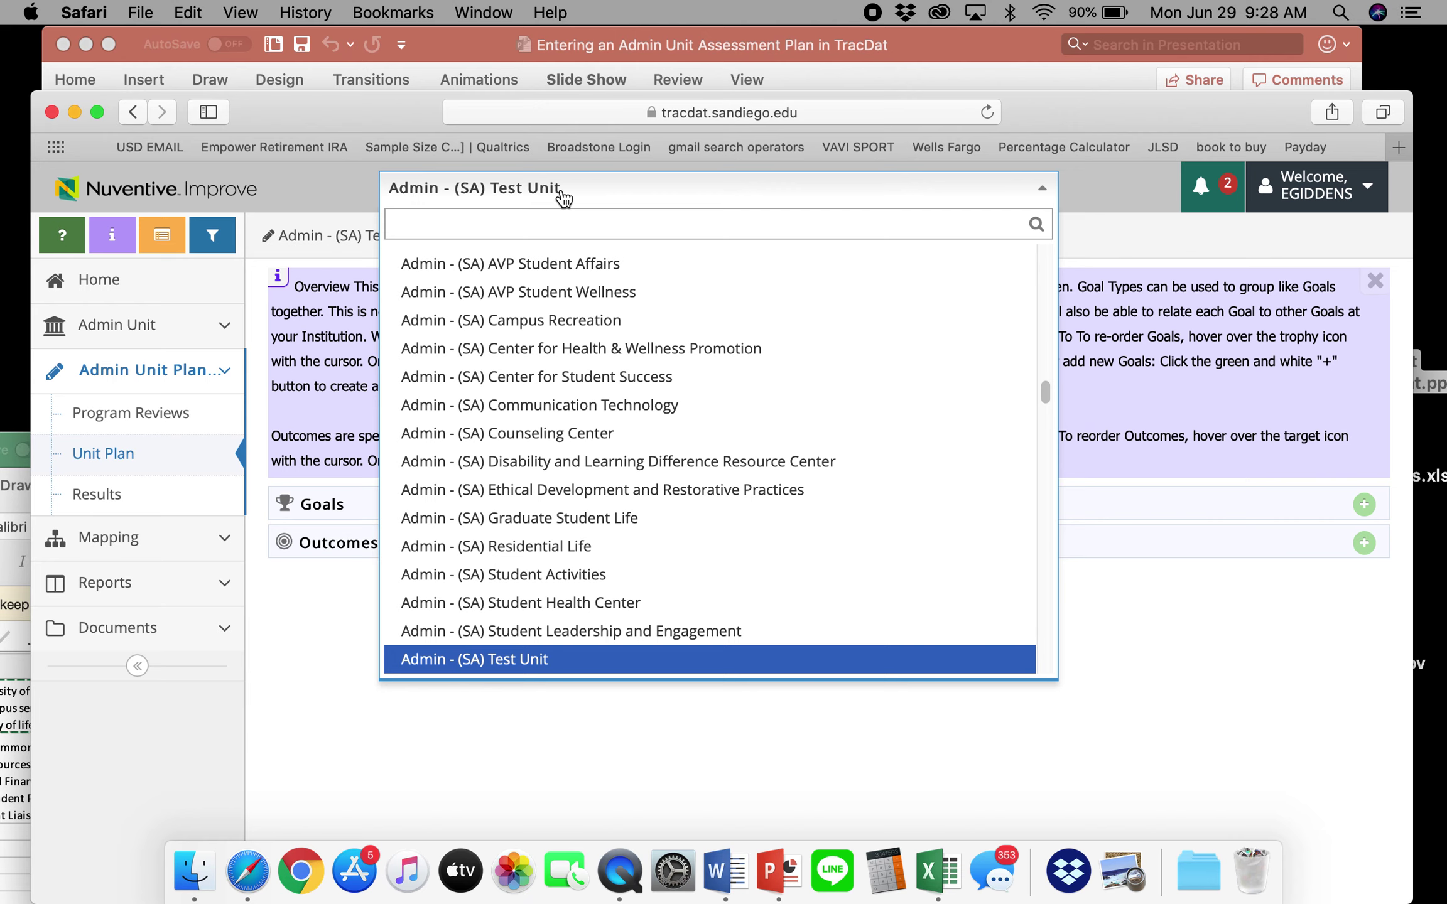
pyautogui.scroll(1, 565, 619)
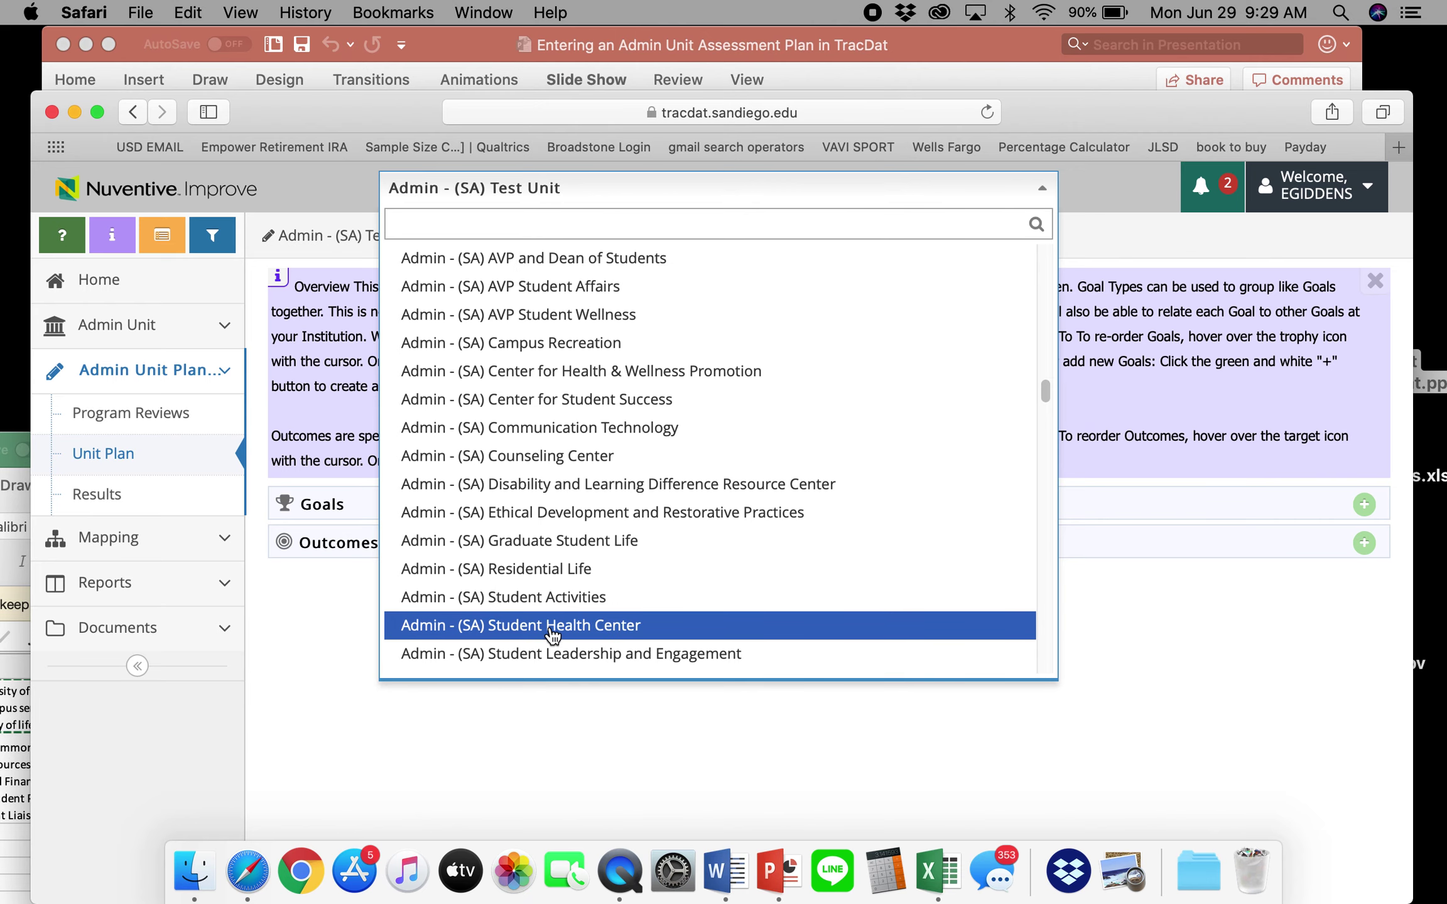
pyautogui.click(553, 628)
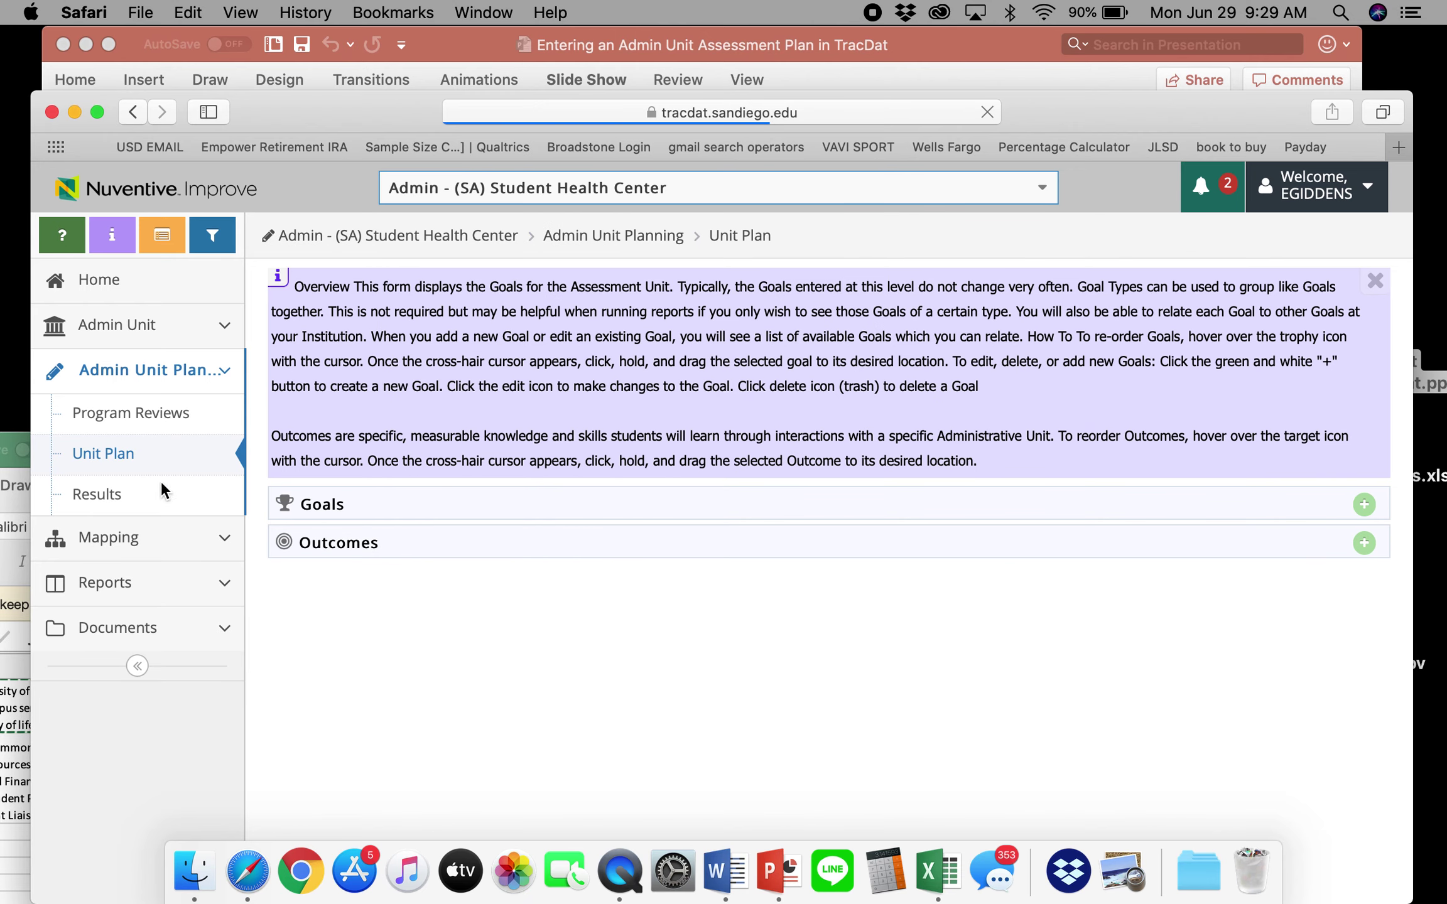
pyautogui.click(120, 370)
pyautogui.click(116, 460)
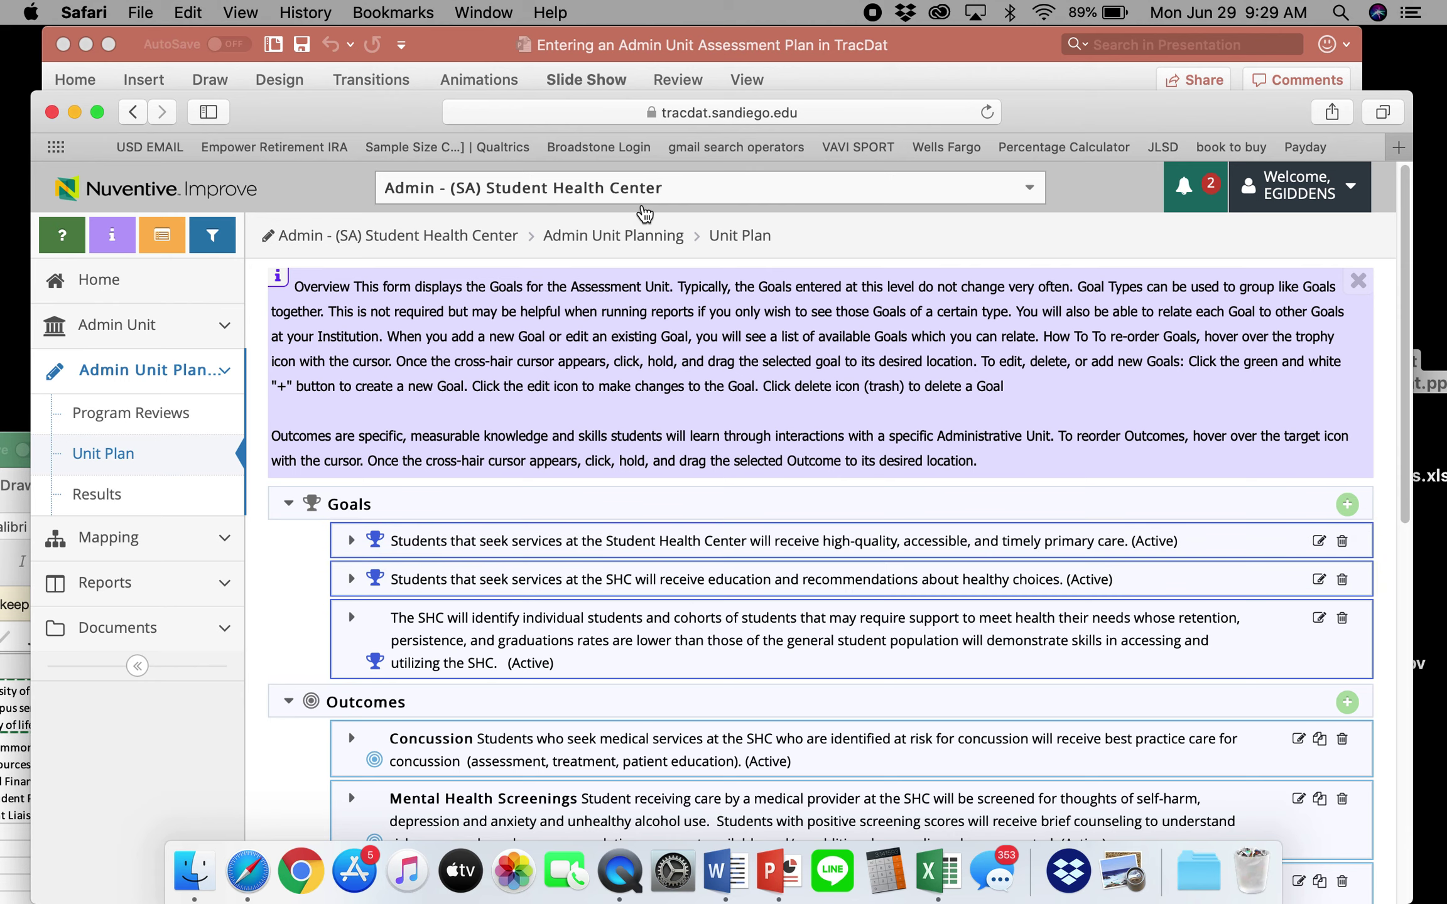
# Step: Search the units for "test", switch back to Admin - (SA) Test Unit and open its Unit Plan
pyautogui.click(645, 210)
pyautogui.write('test')
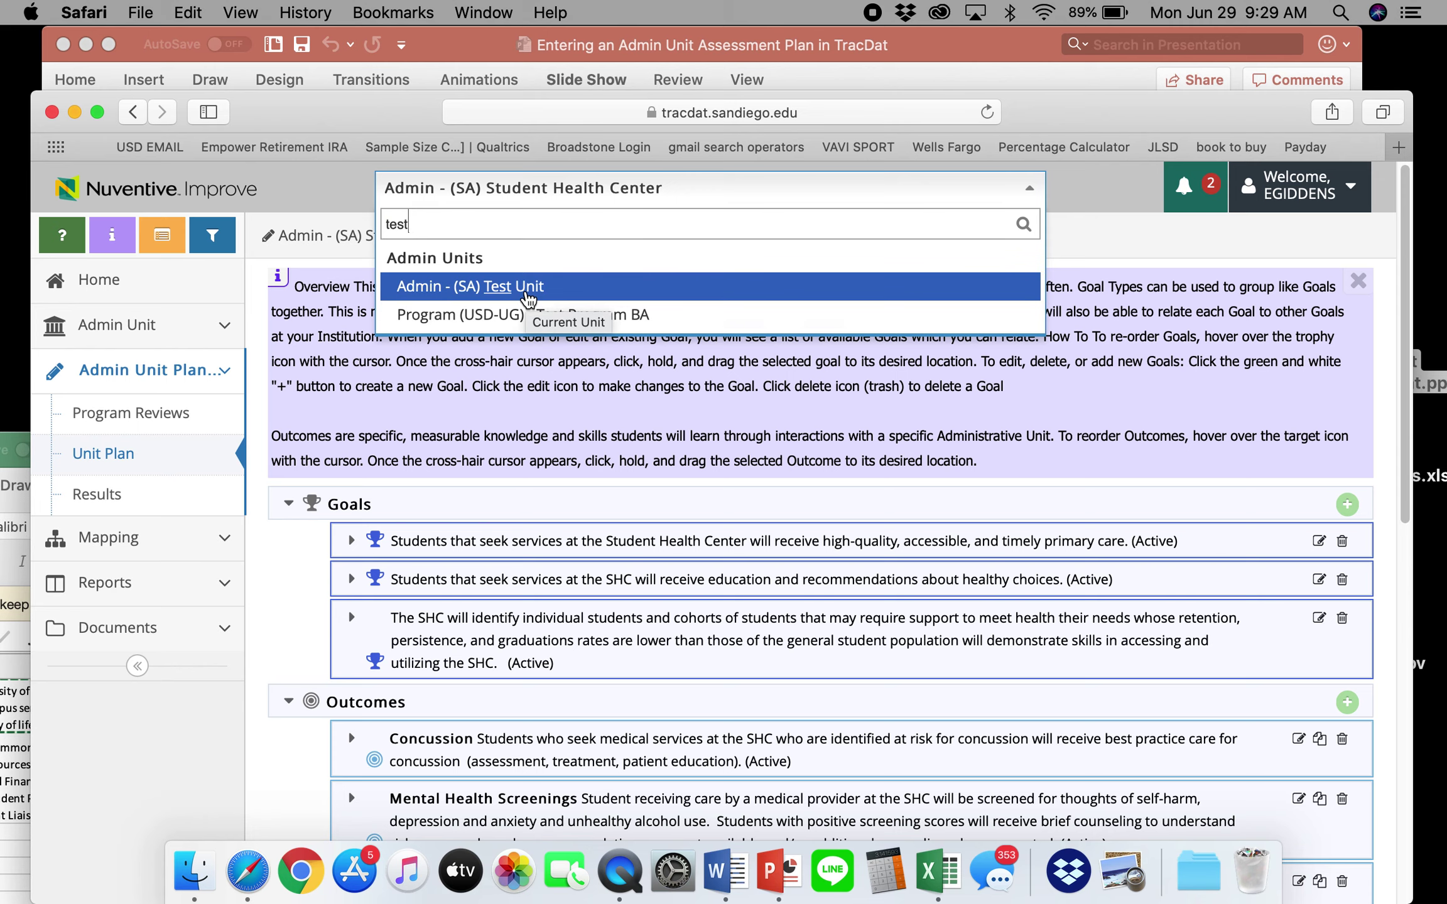
pyautogui.click(520, 288)
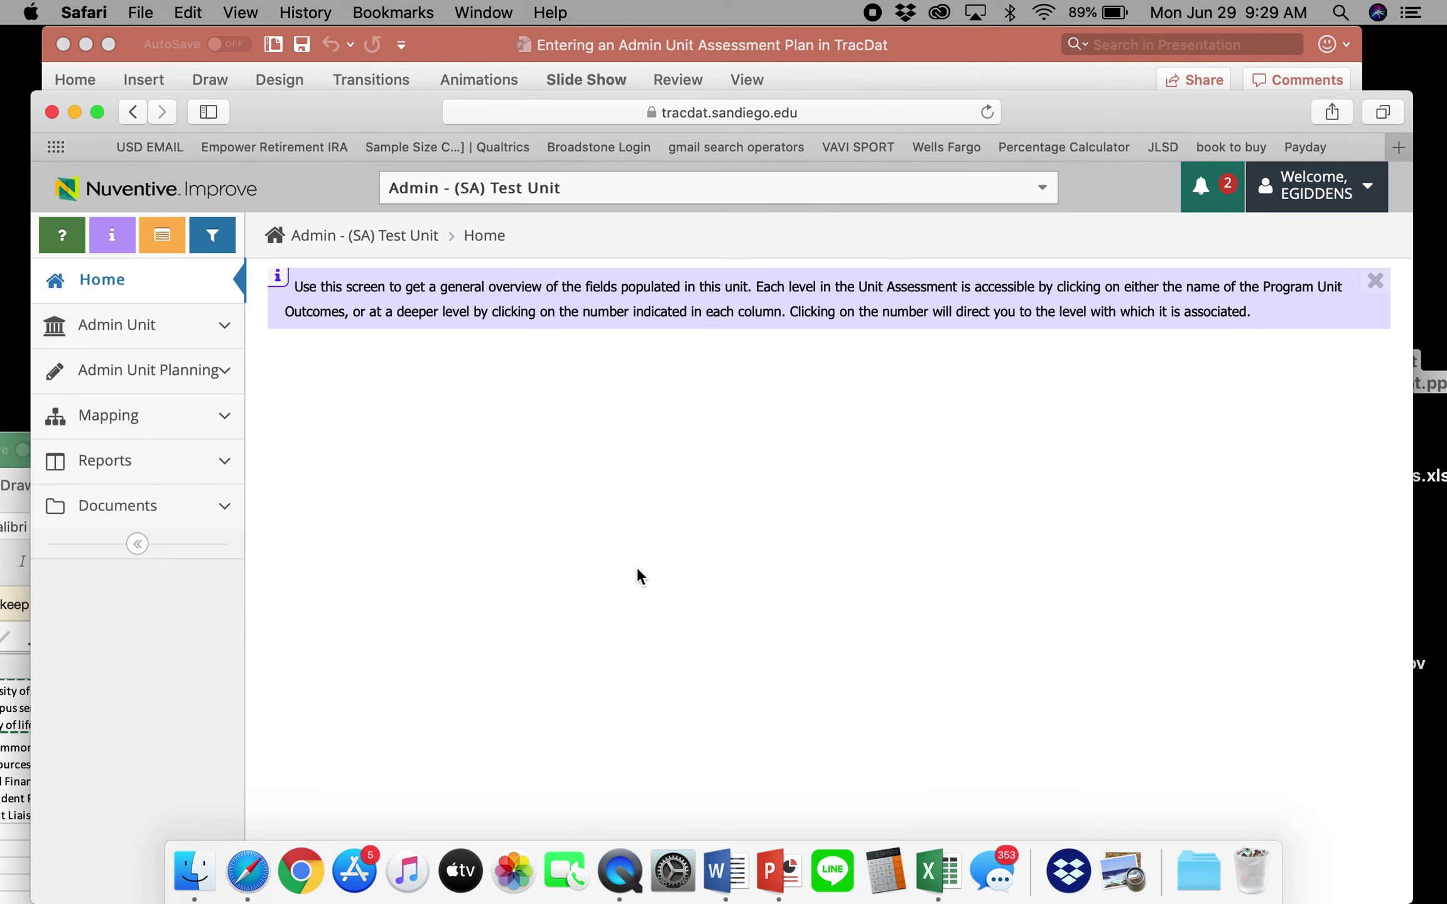
pyautogui.click(150, 376)
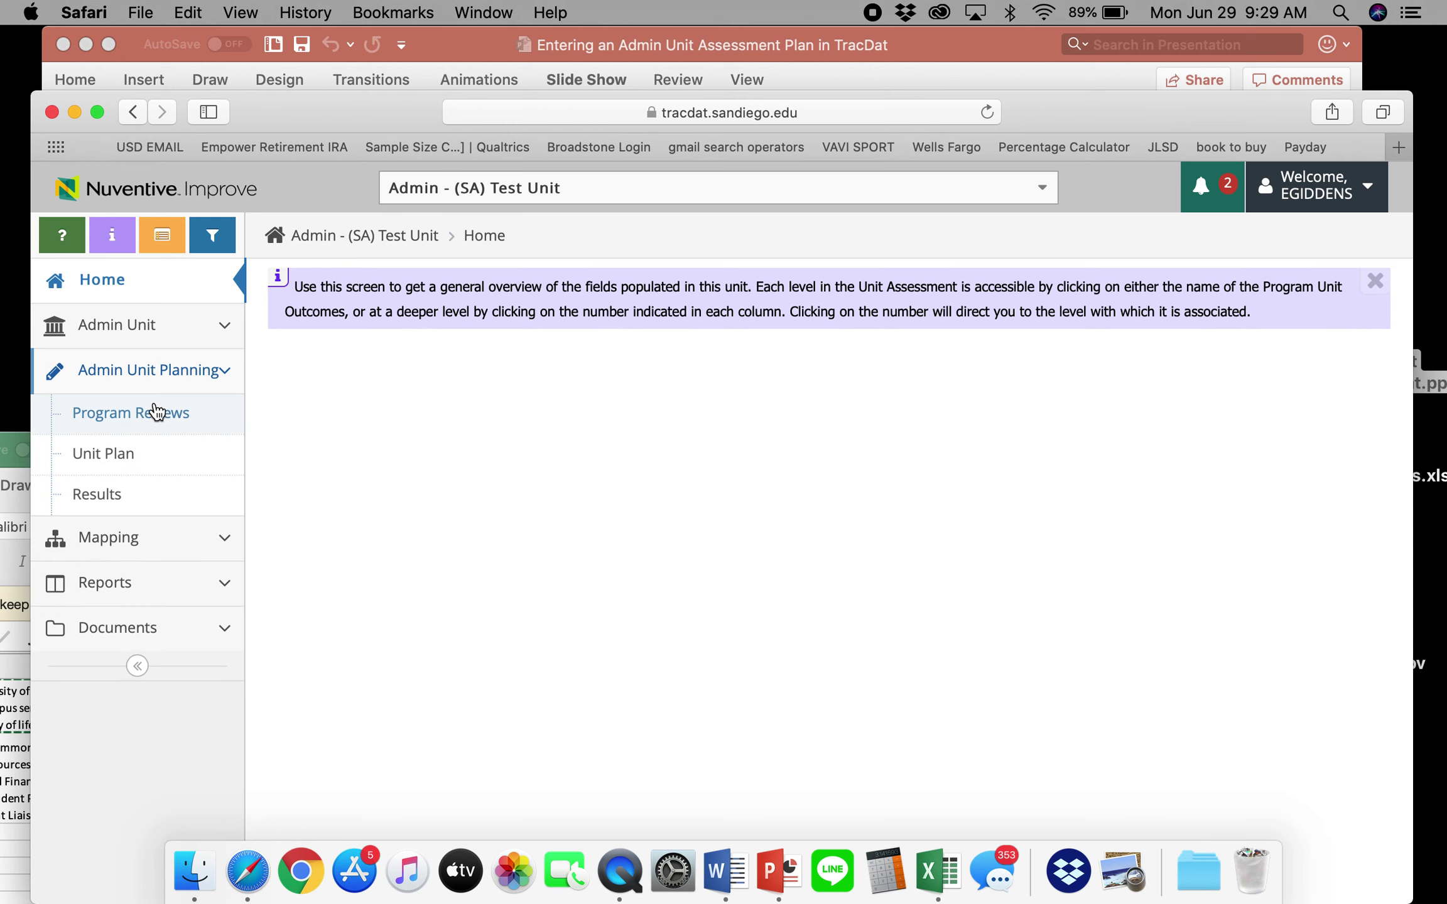
pyautogui.click(135, 454)
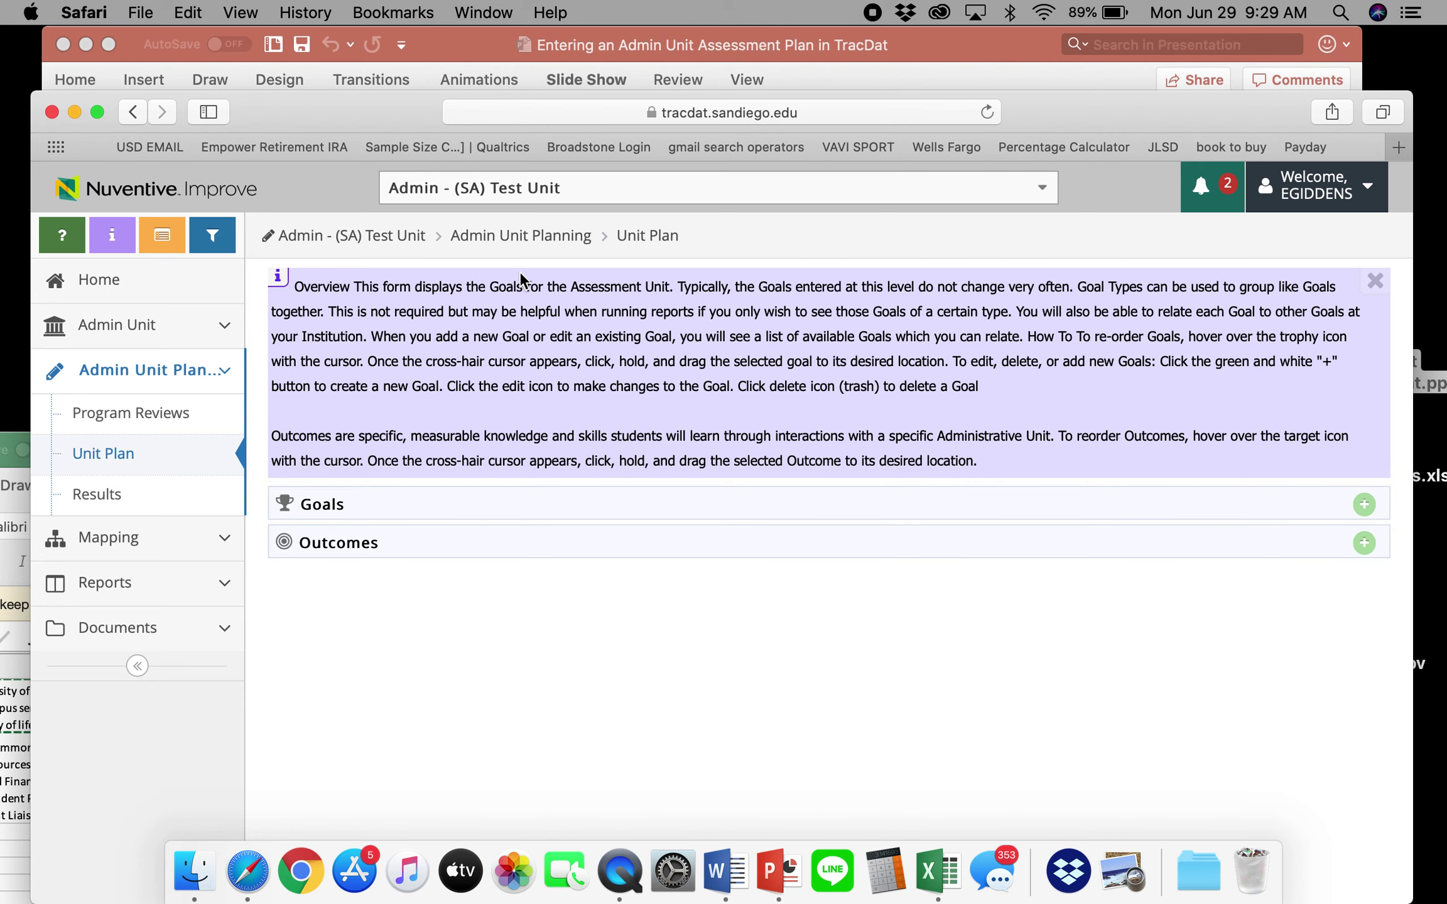
# Step: Switch to PowerPoint and present slide 7 on the differences between goals and outcomes, starting the show from that slide
pyautogui.click(779, 873)
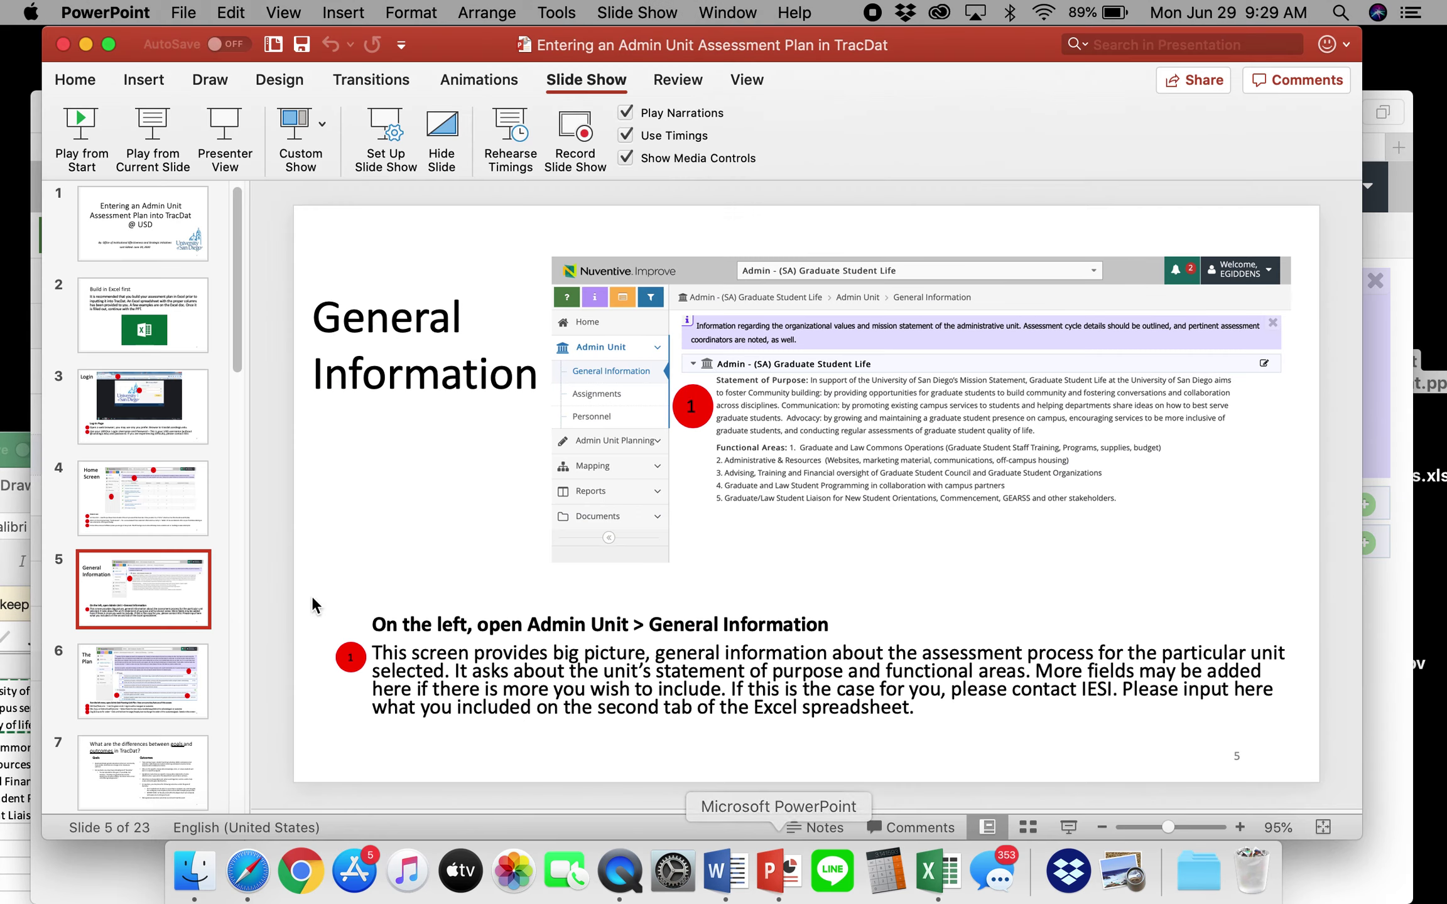
pyautogui.click(151, 763)
pyautogui.click(152, 135)
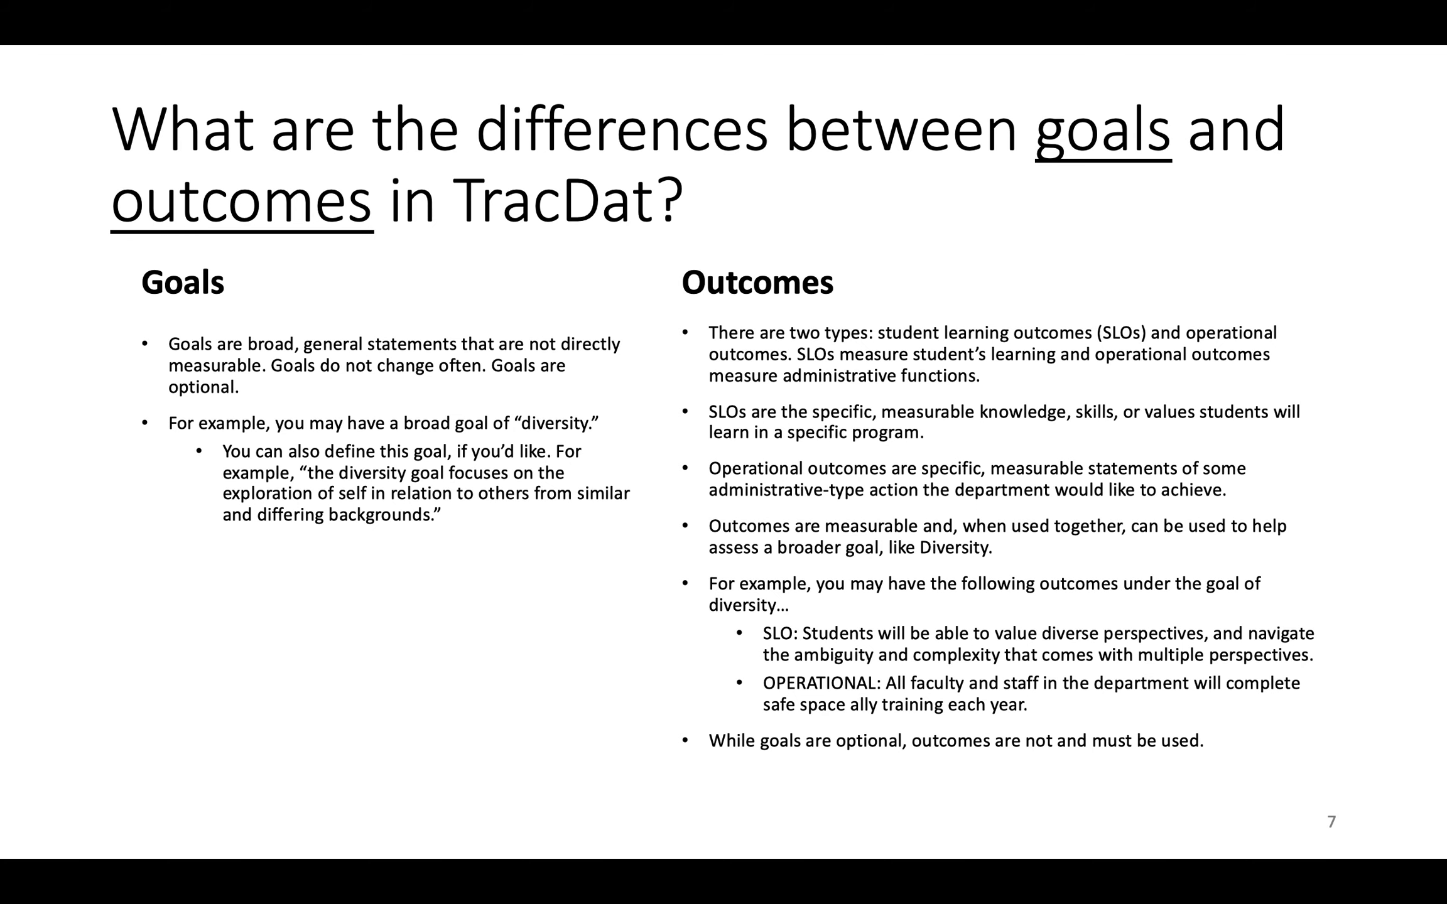
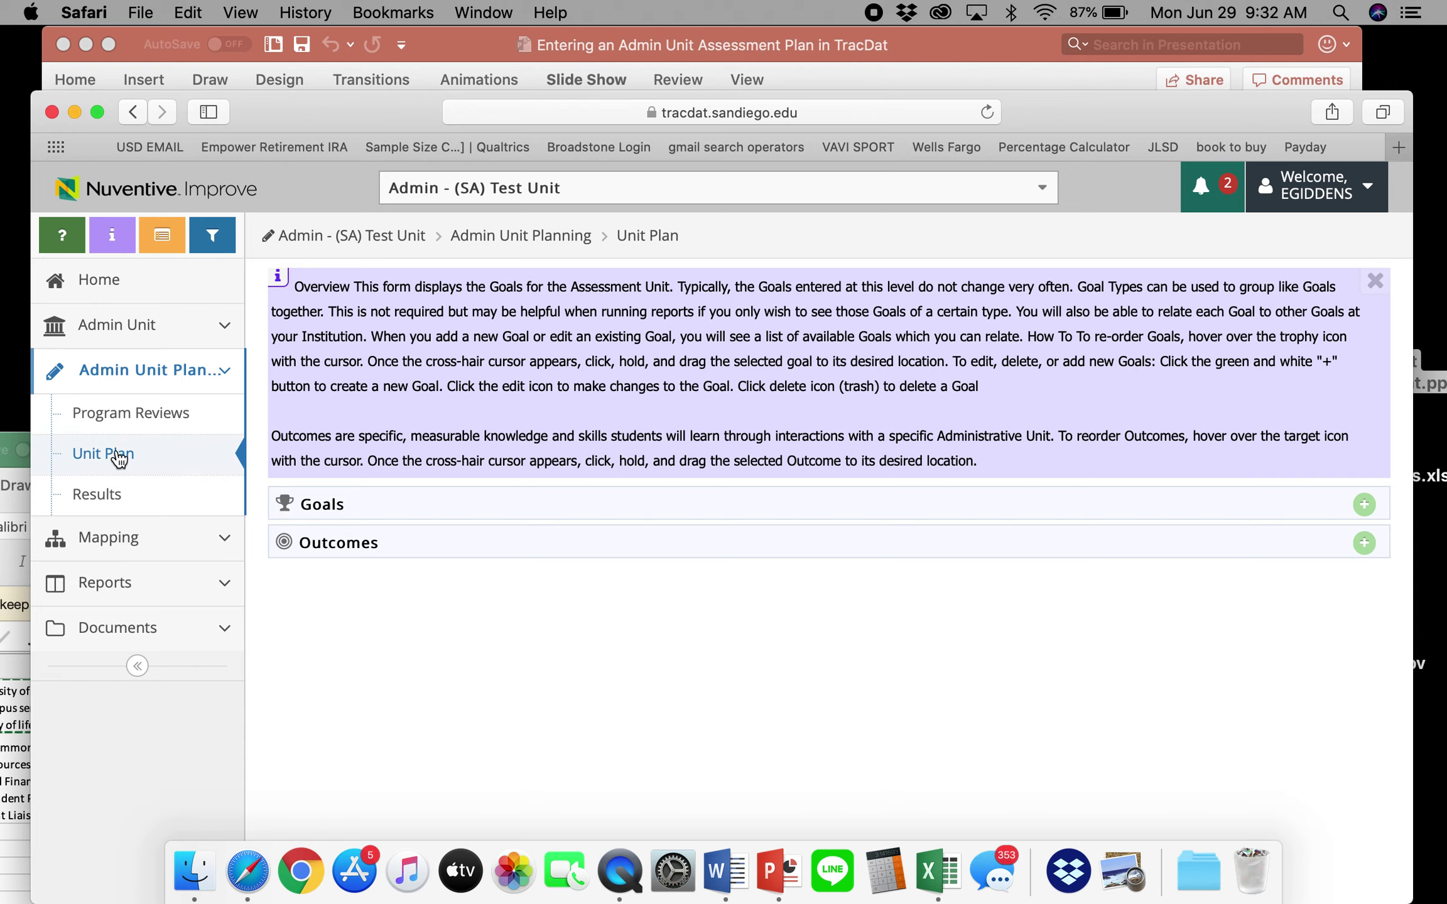
# Step: Start a new goal in the Test Unit's Unit Plan with goal type "Terrain 2: Student Success, Retention, & Integration - Goal 2.1"
pyautogui.click(1363, 506)
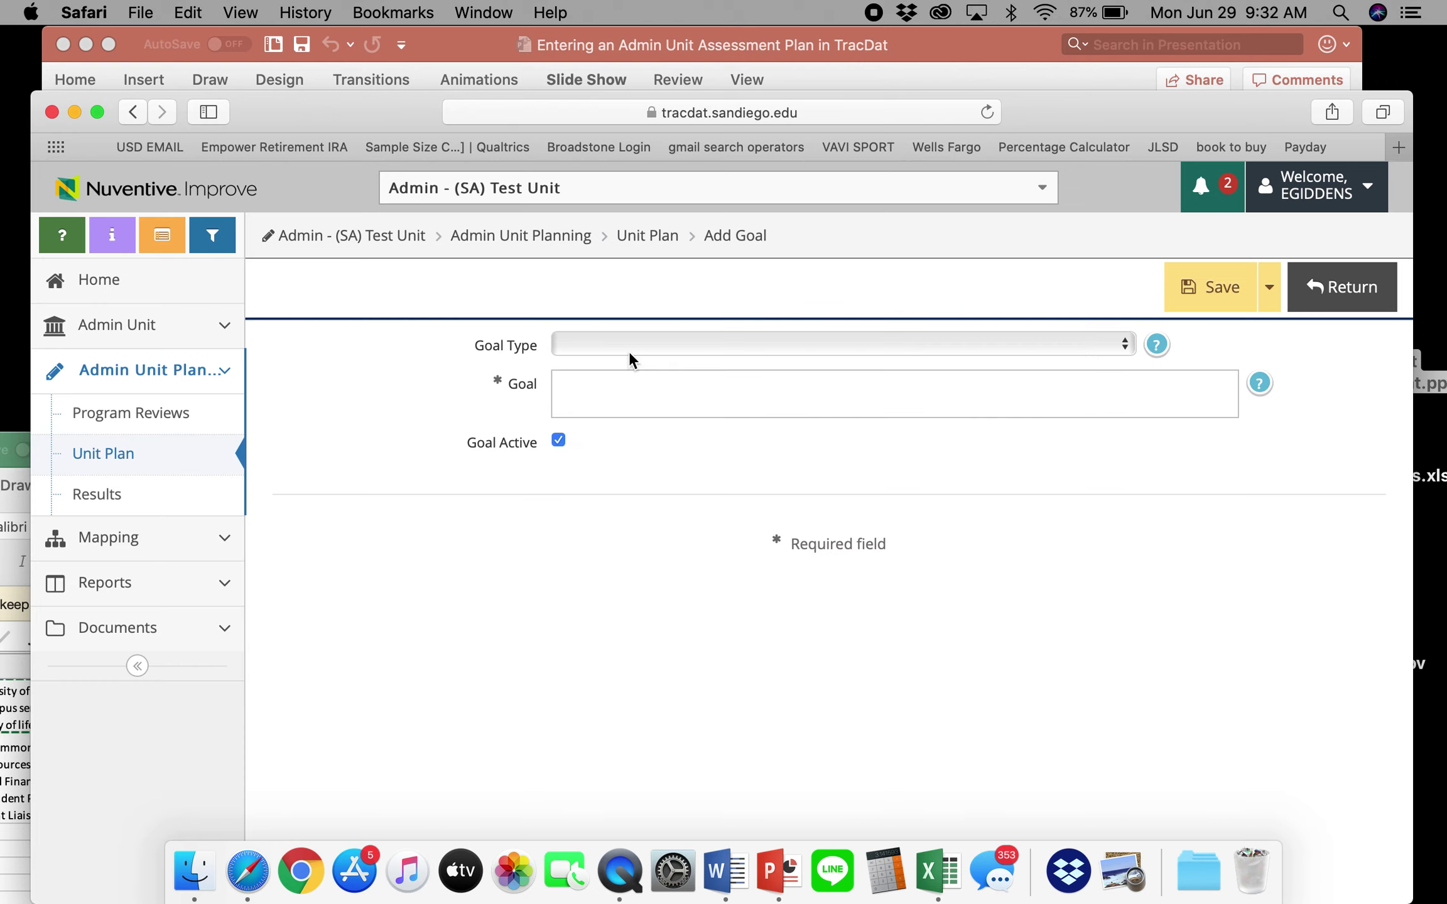
pyautogui.click(631, 360)
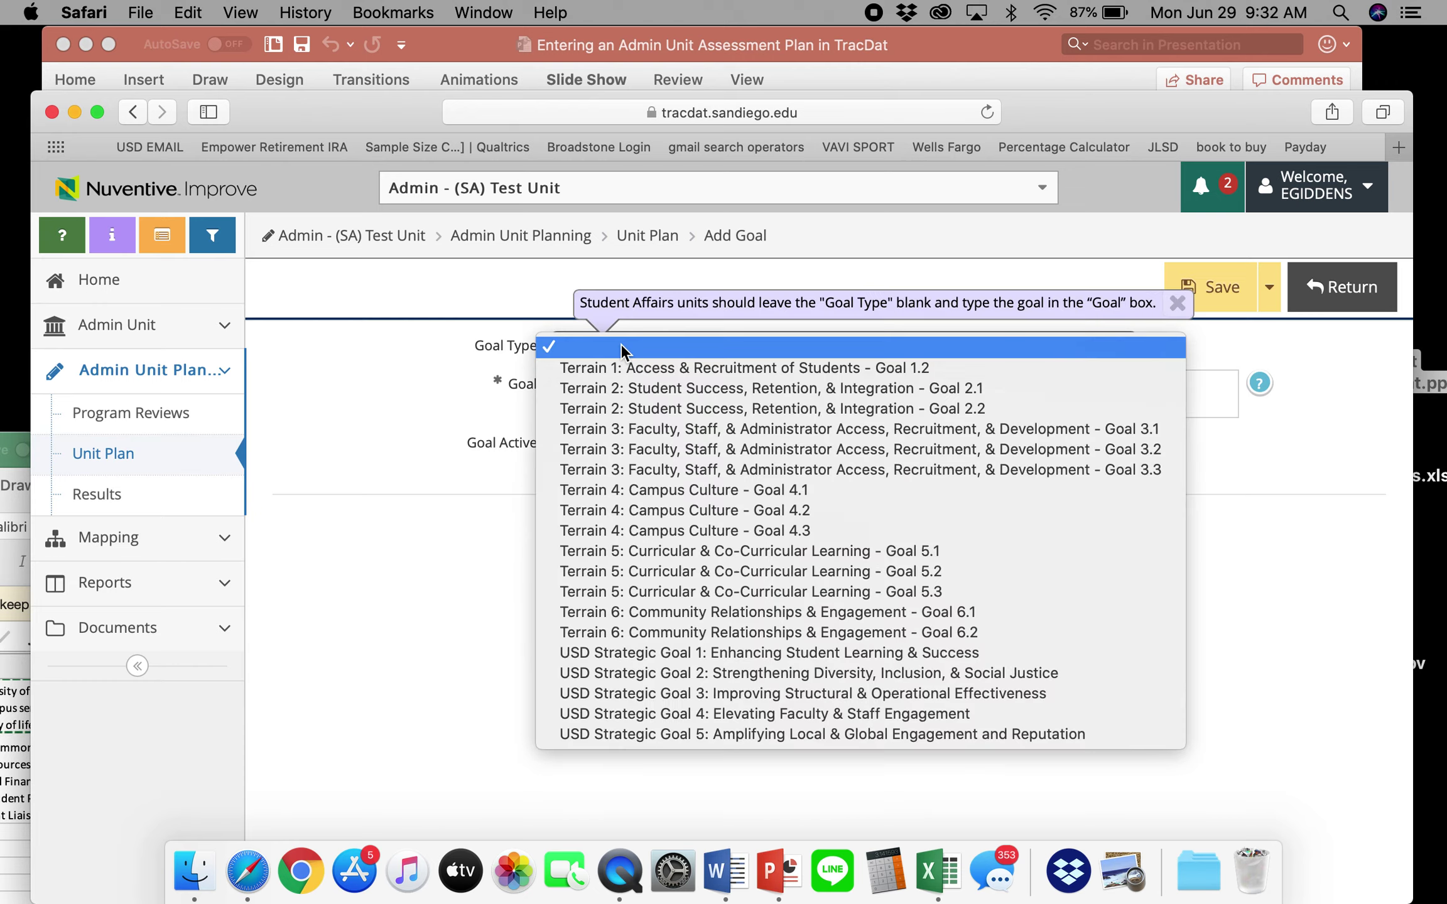
pyautogui.click(636, 389)
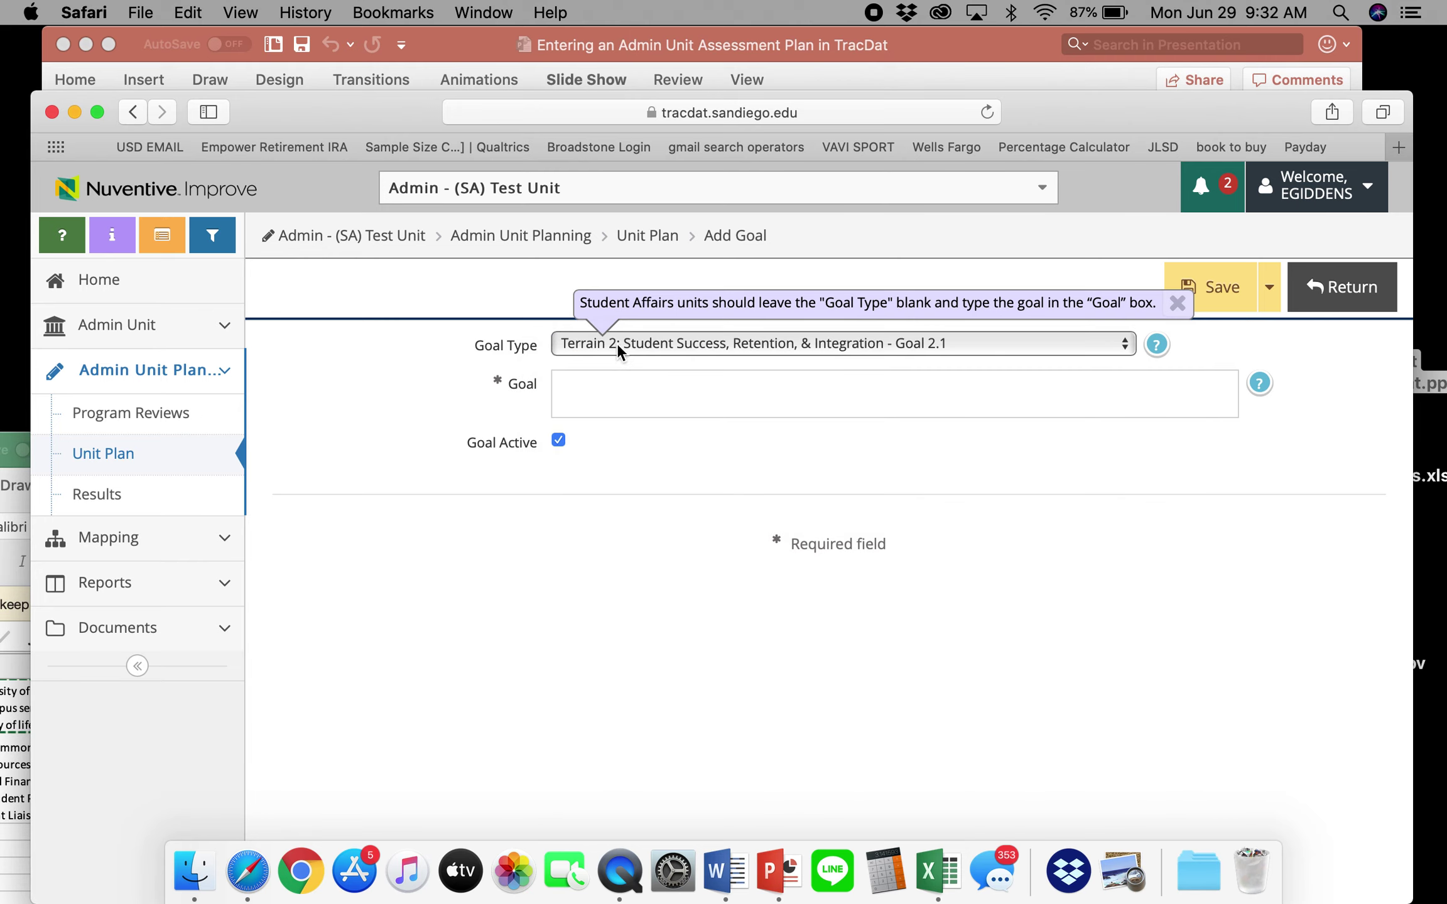
pyautogui.click(1178, 304)
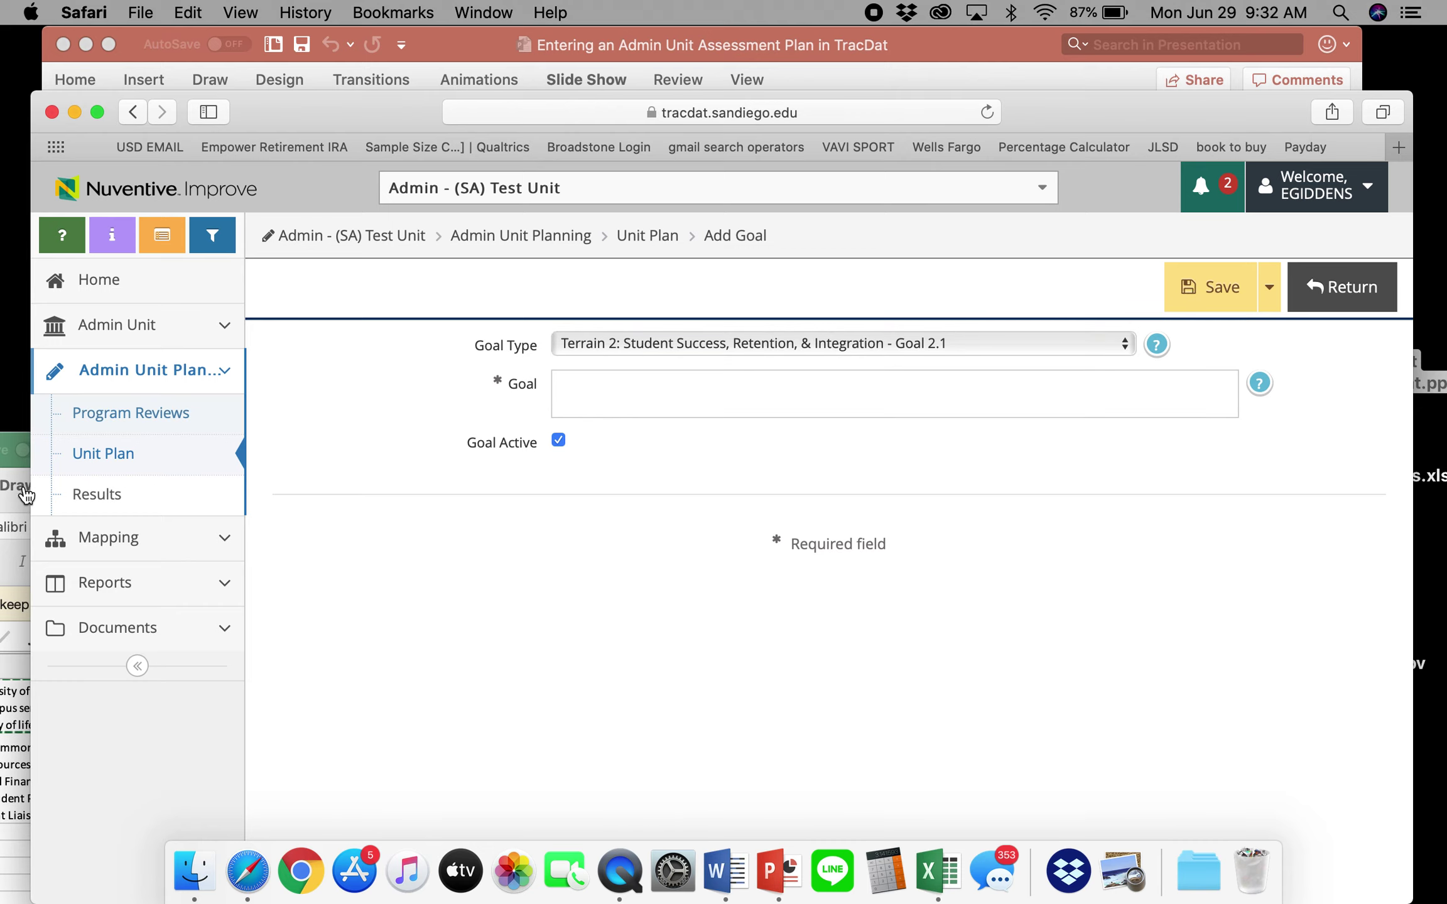
pyautogui.click(646, 347)
pyautogui.click(438, 674)
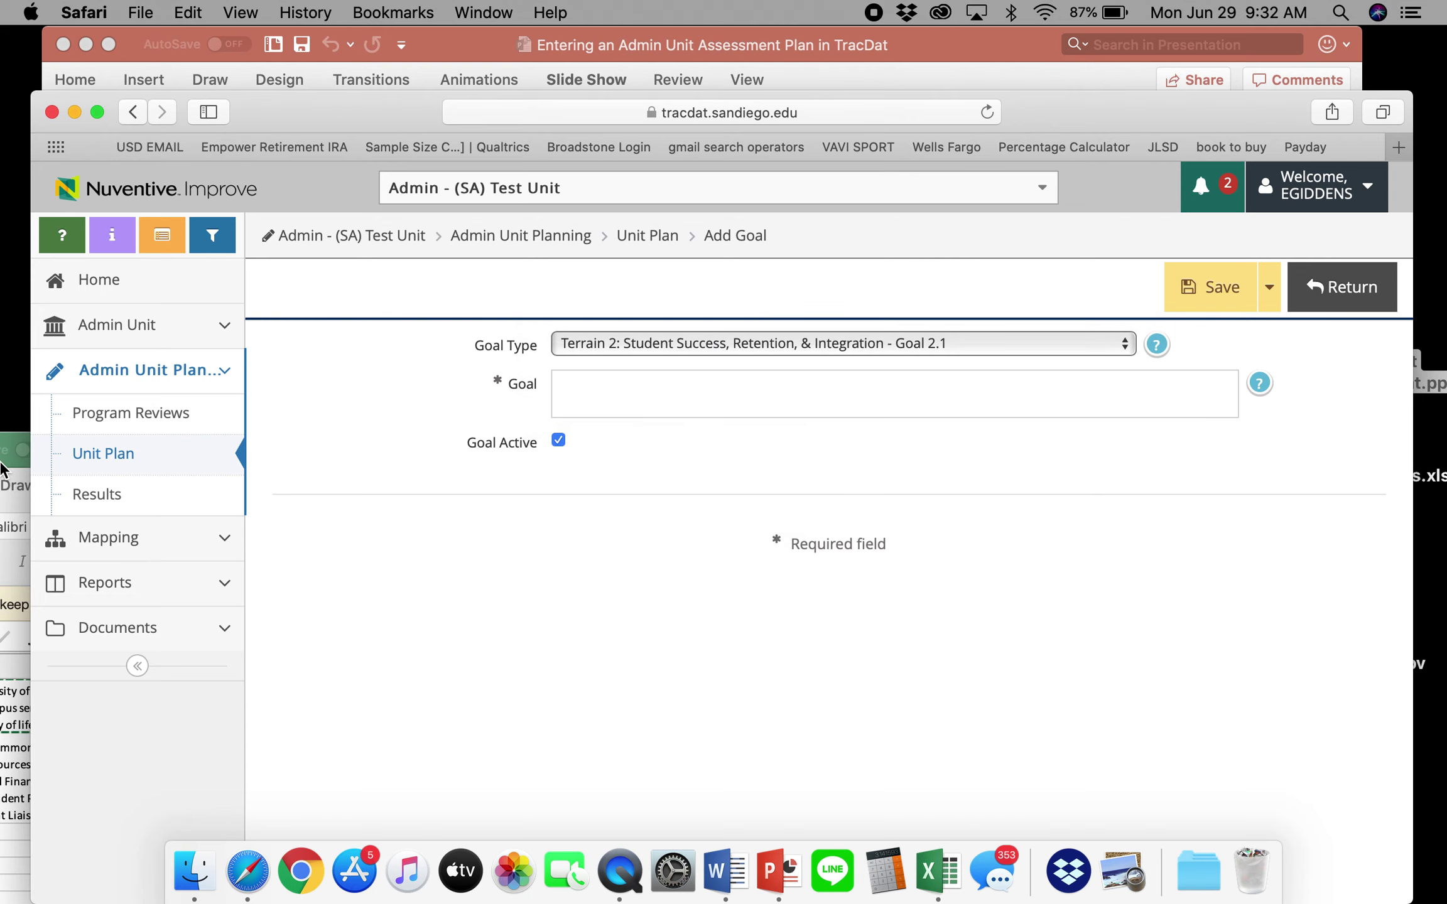
# Step: Switch to the Excel assessment plan, show the Assessment Plan sheet and copy the Diversity goal's definition
pyautogui.click(9, 475)
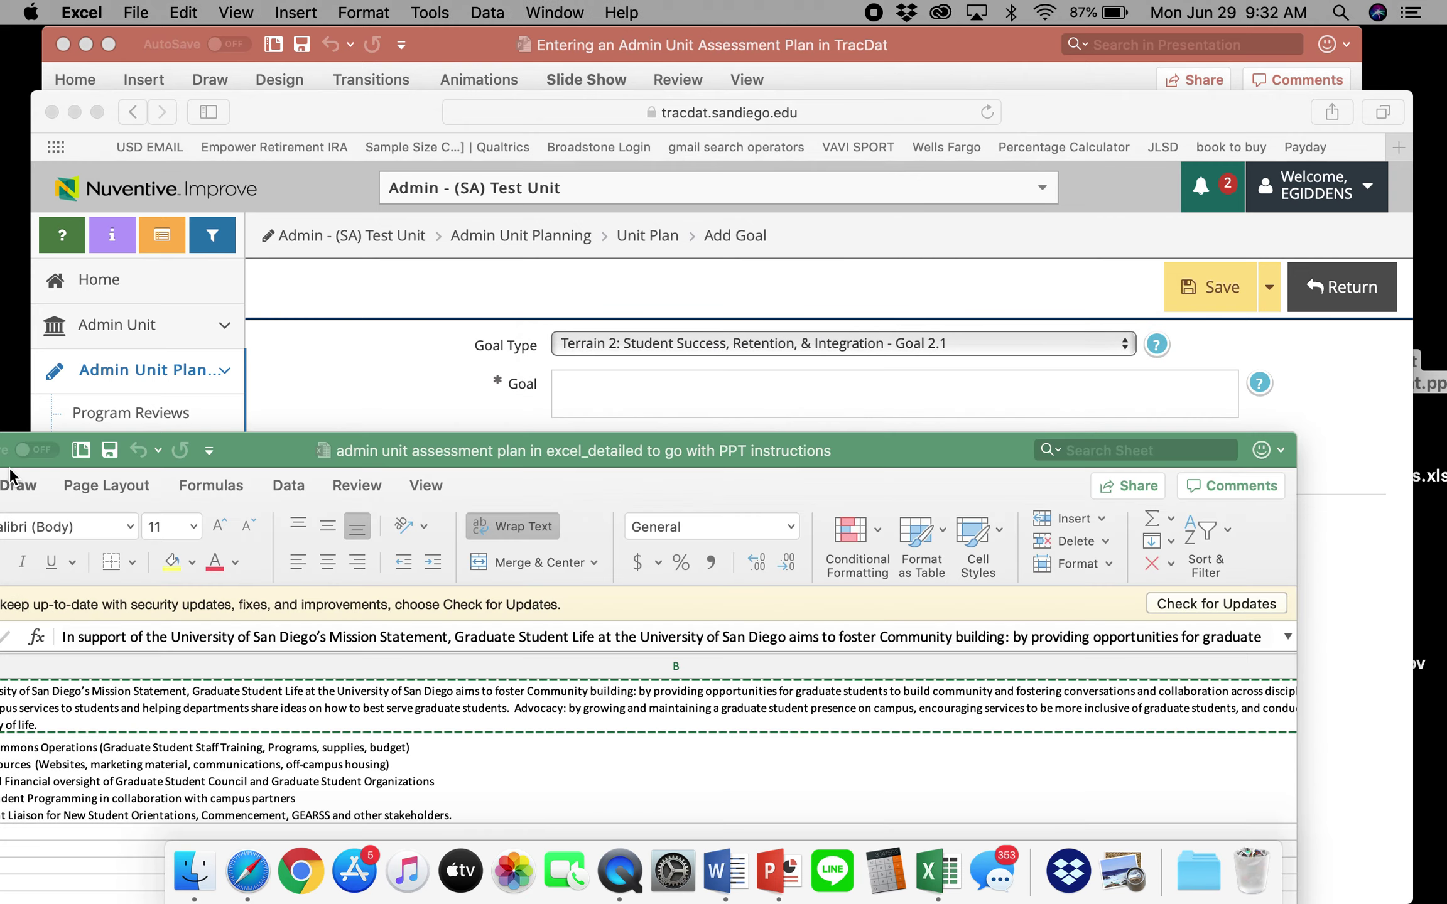
pyautogui.moveTo(199, 372); pyautogui.dragTo(491, 179)
pyautogui.click(220, 801)
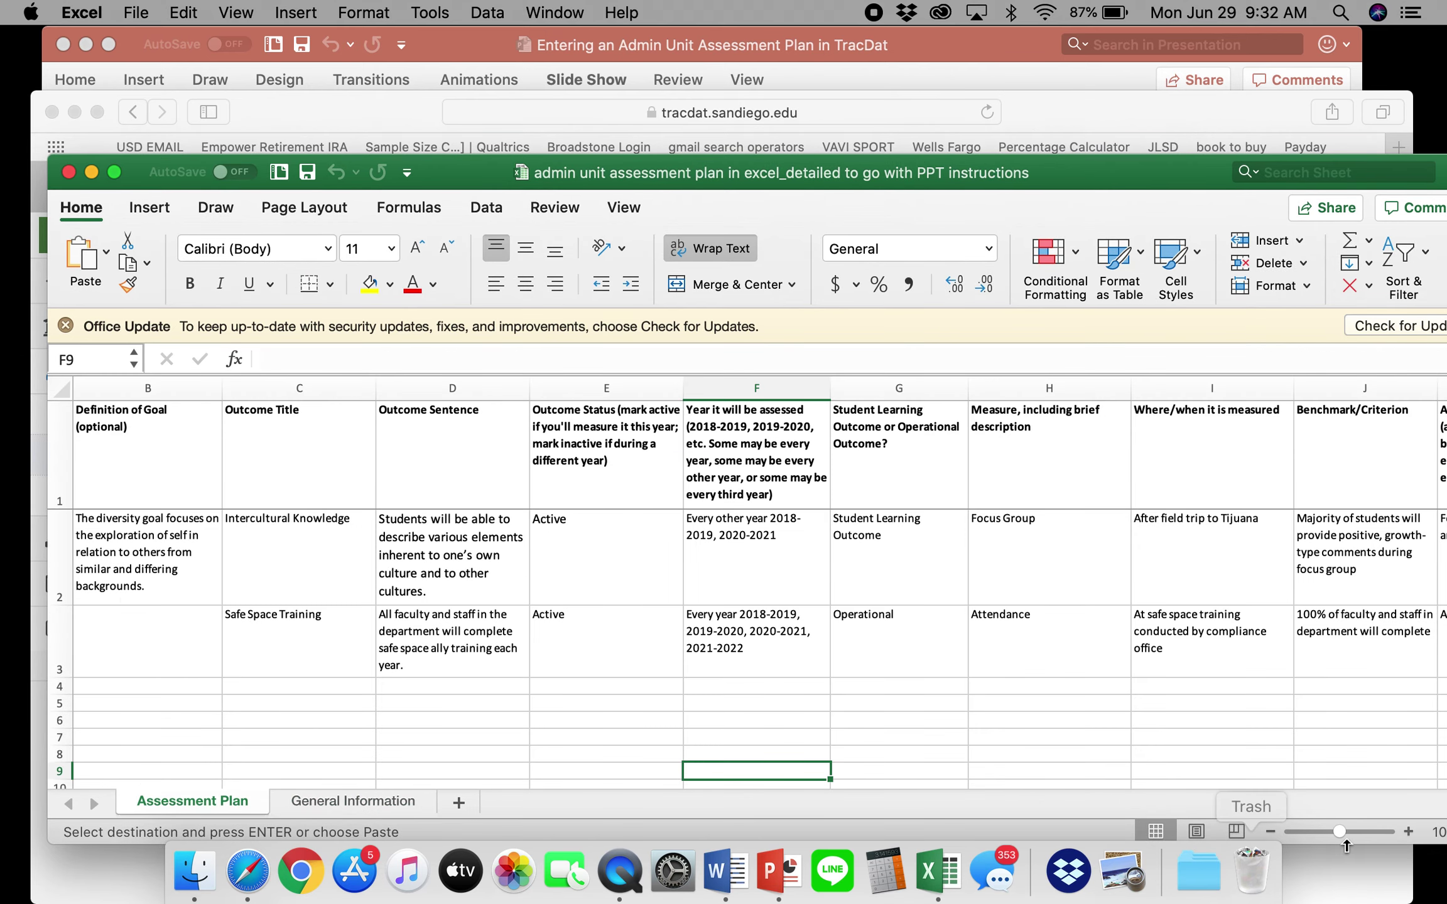
pyautogui.moveTo(1044, 164); pyautogui.dragTo(1052, 100)
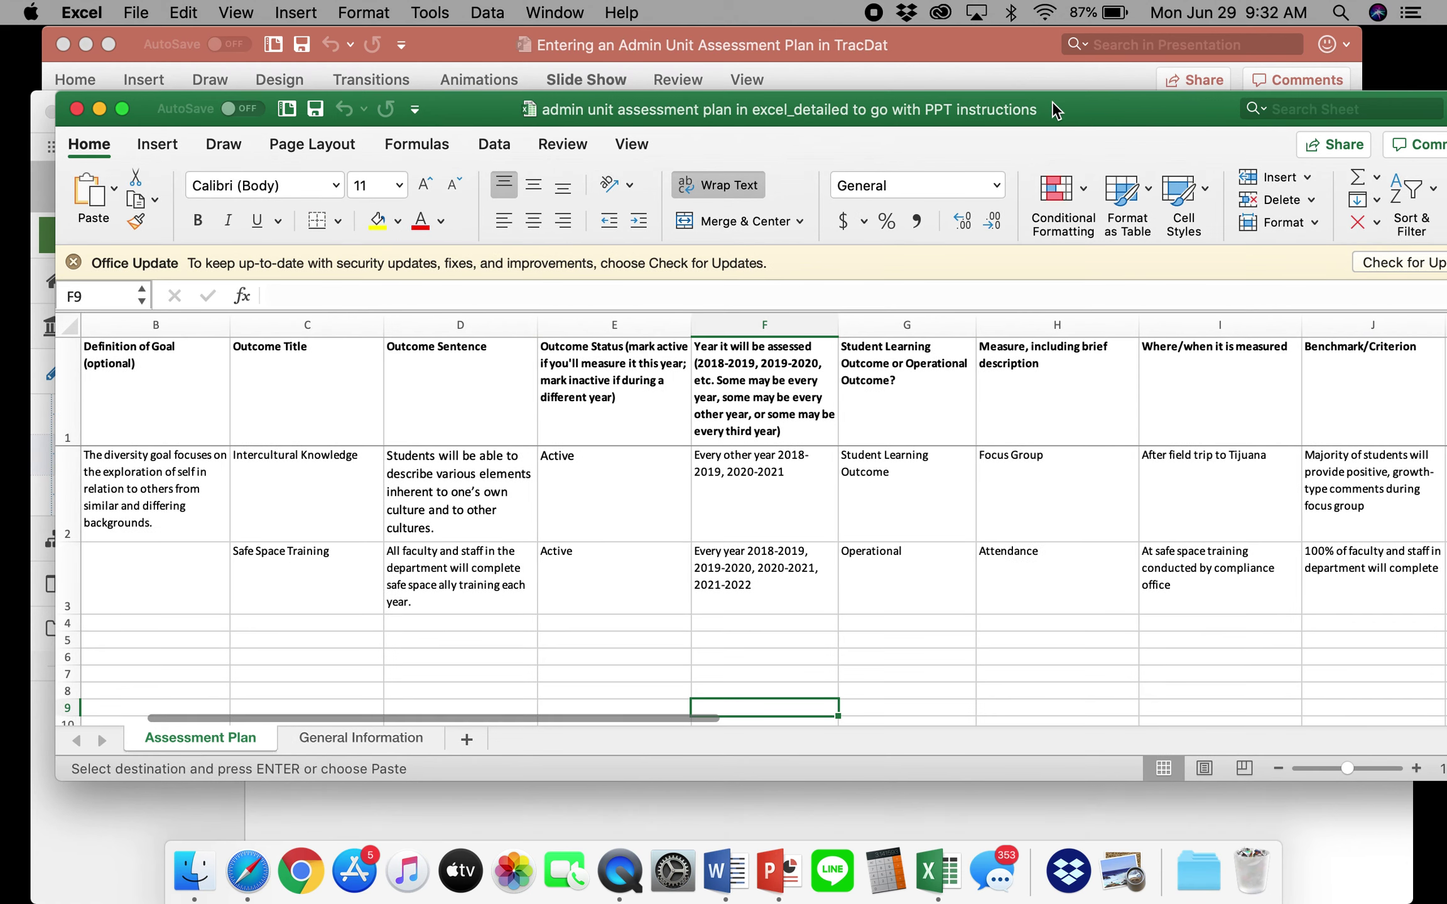
pyautogui.click(208, 522)
pyautogui.press('Left')
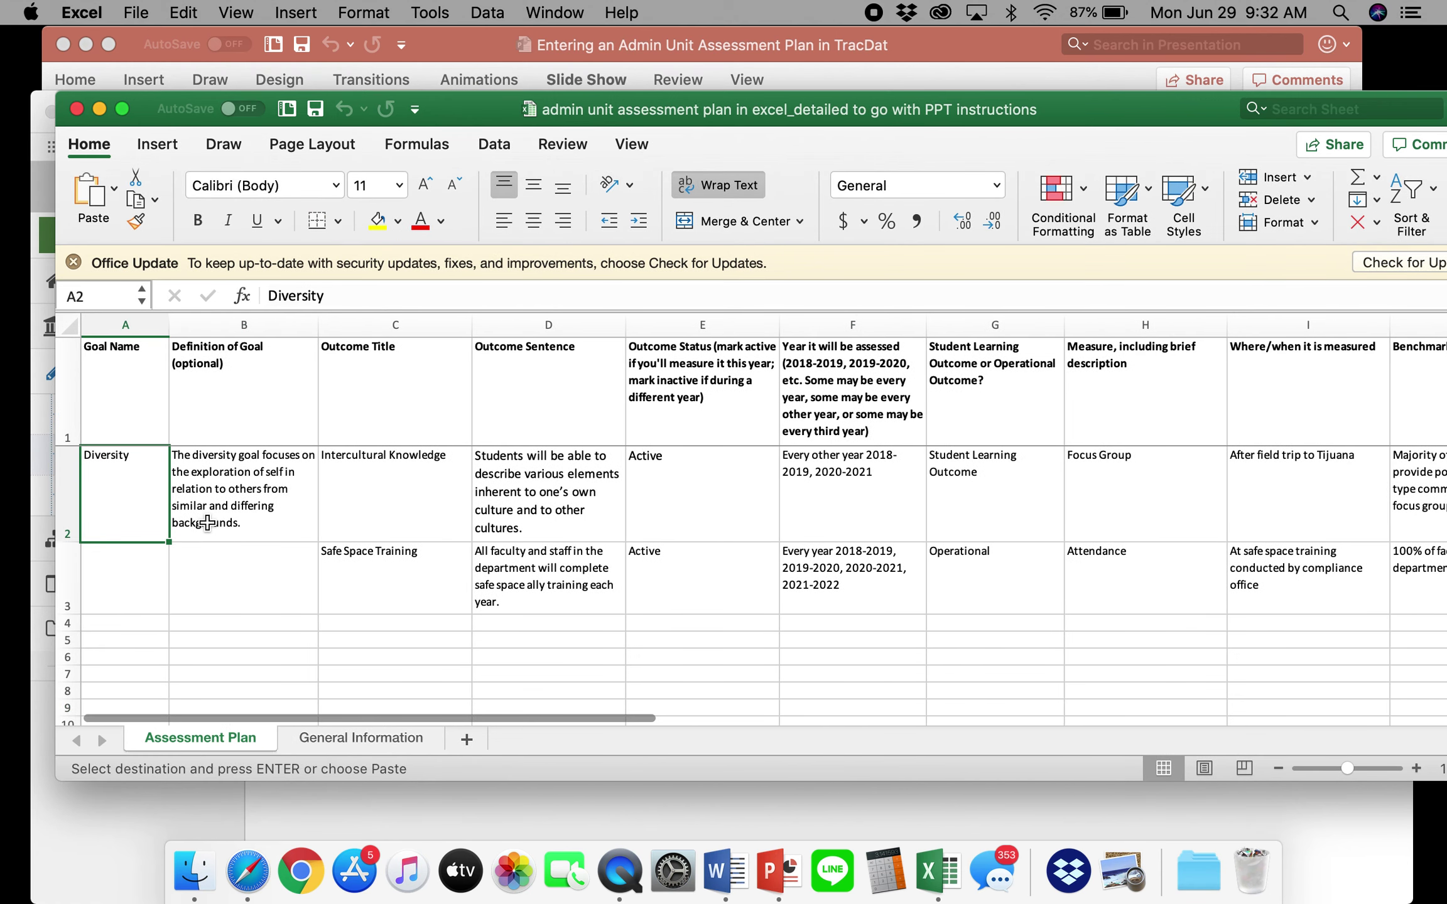
pyautogui.click(207, 523)
pyautogui.press('super+c')
# Step: Switch back to Safari, enter "Diversity:" followed by the copied definition as the goal, then save it and return to the Unit Plan
pyautogui.click(952, 63)
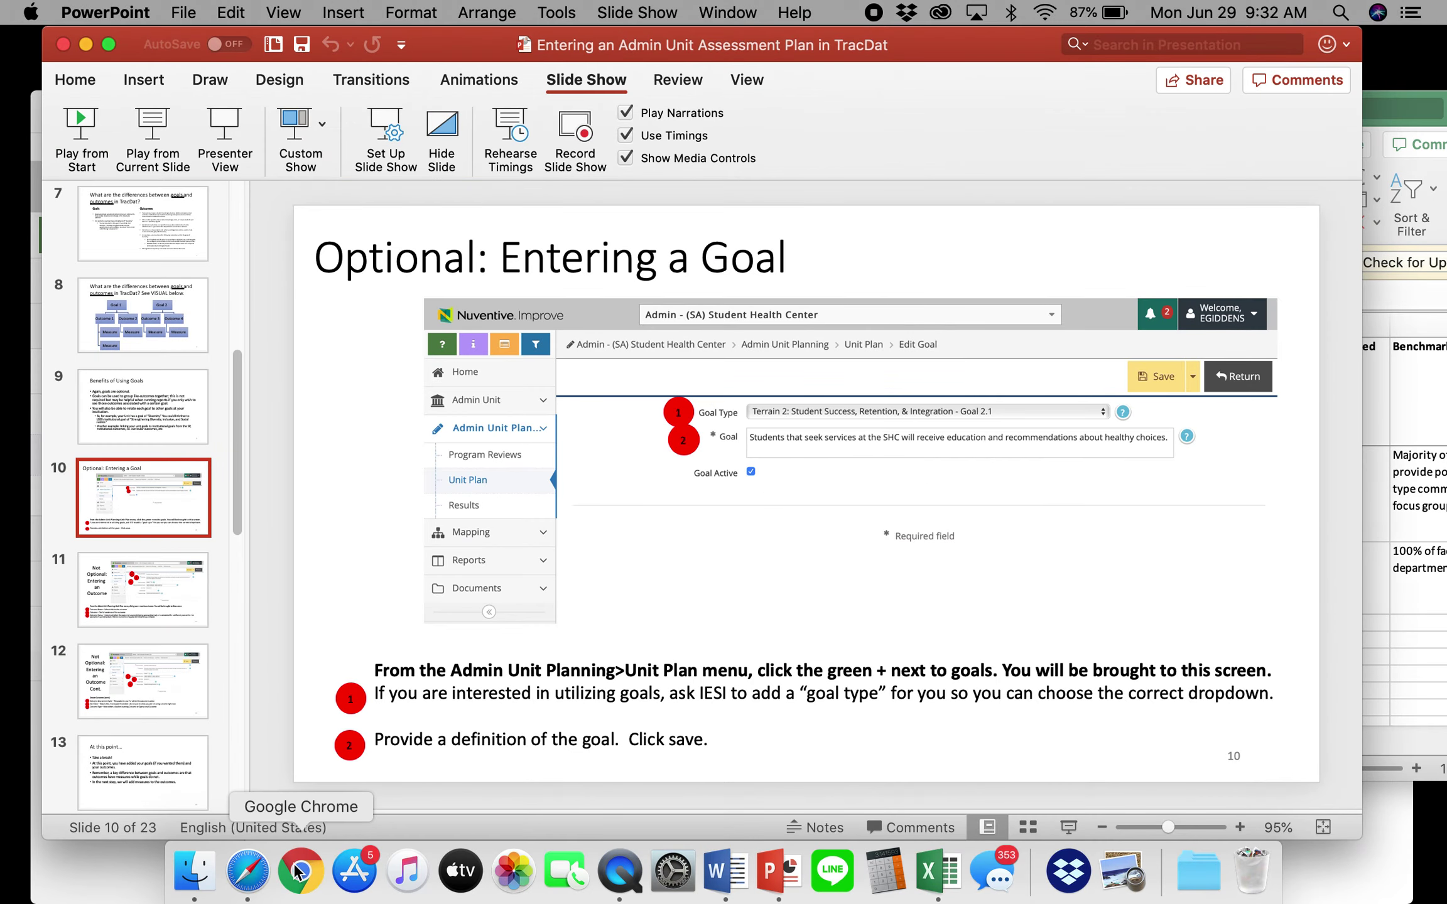
pyautogui.click(248, 870)
pyautogui.click(579, 371)
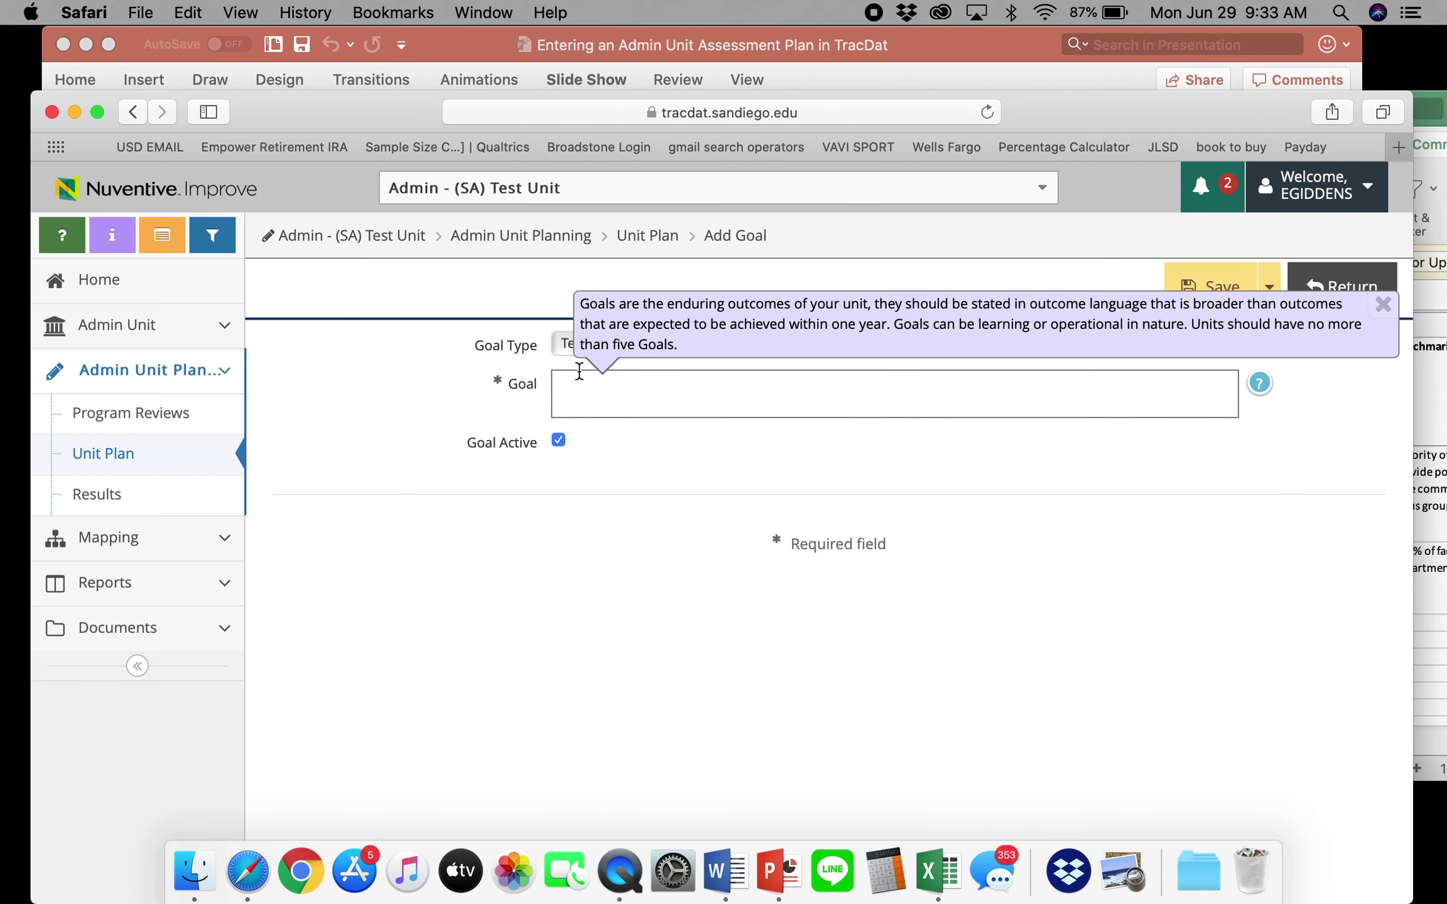
pyautogui.write('Diversity:')
pyautogui.press('super+space')
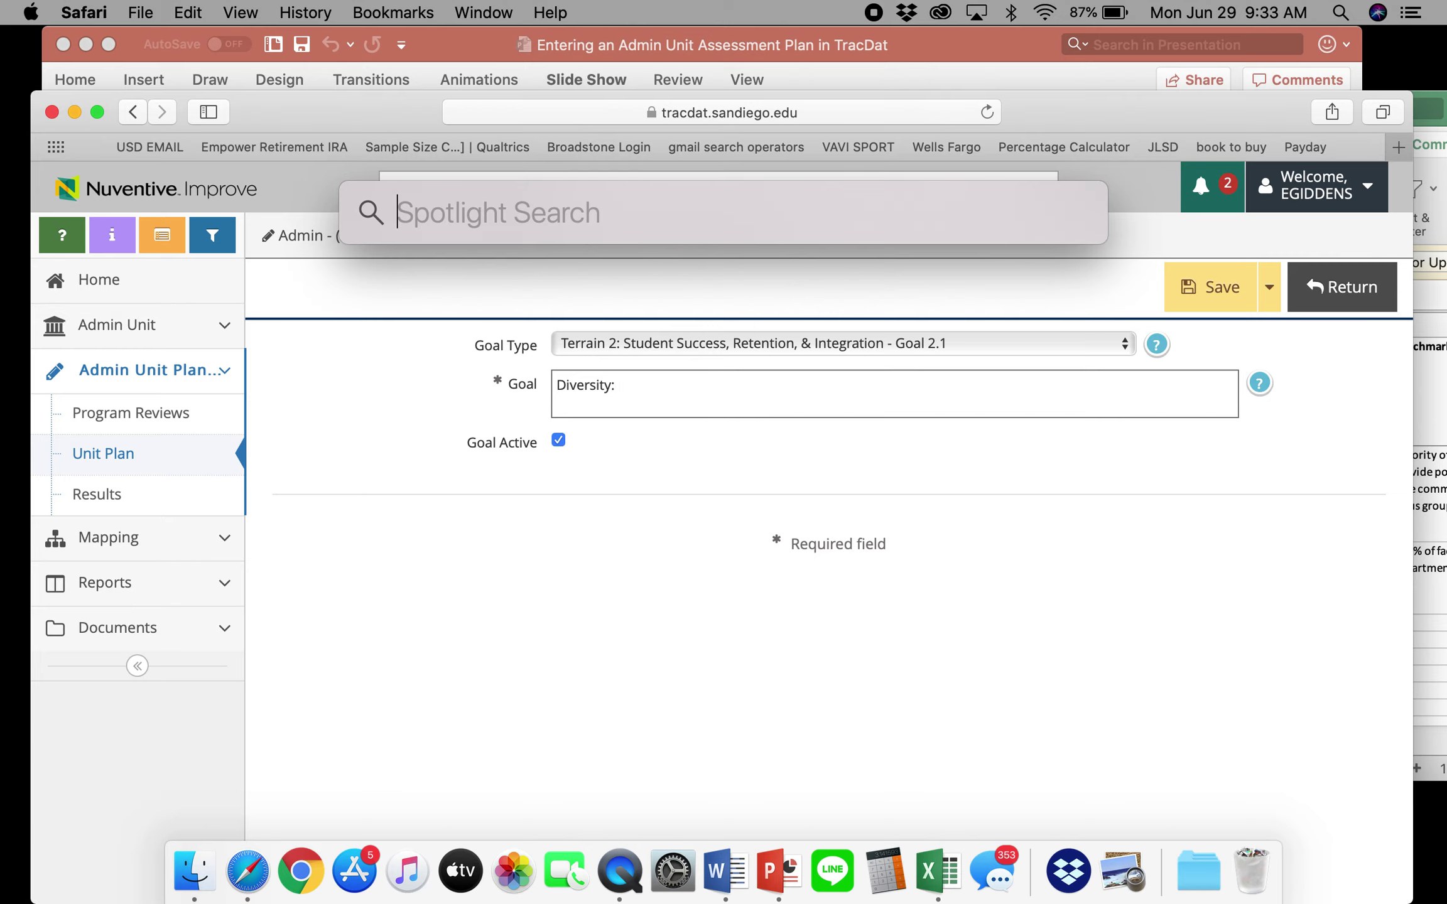
pyautogui.press('Escape')
pyautogui.press('super+v')
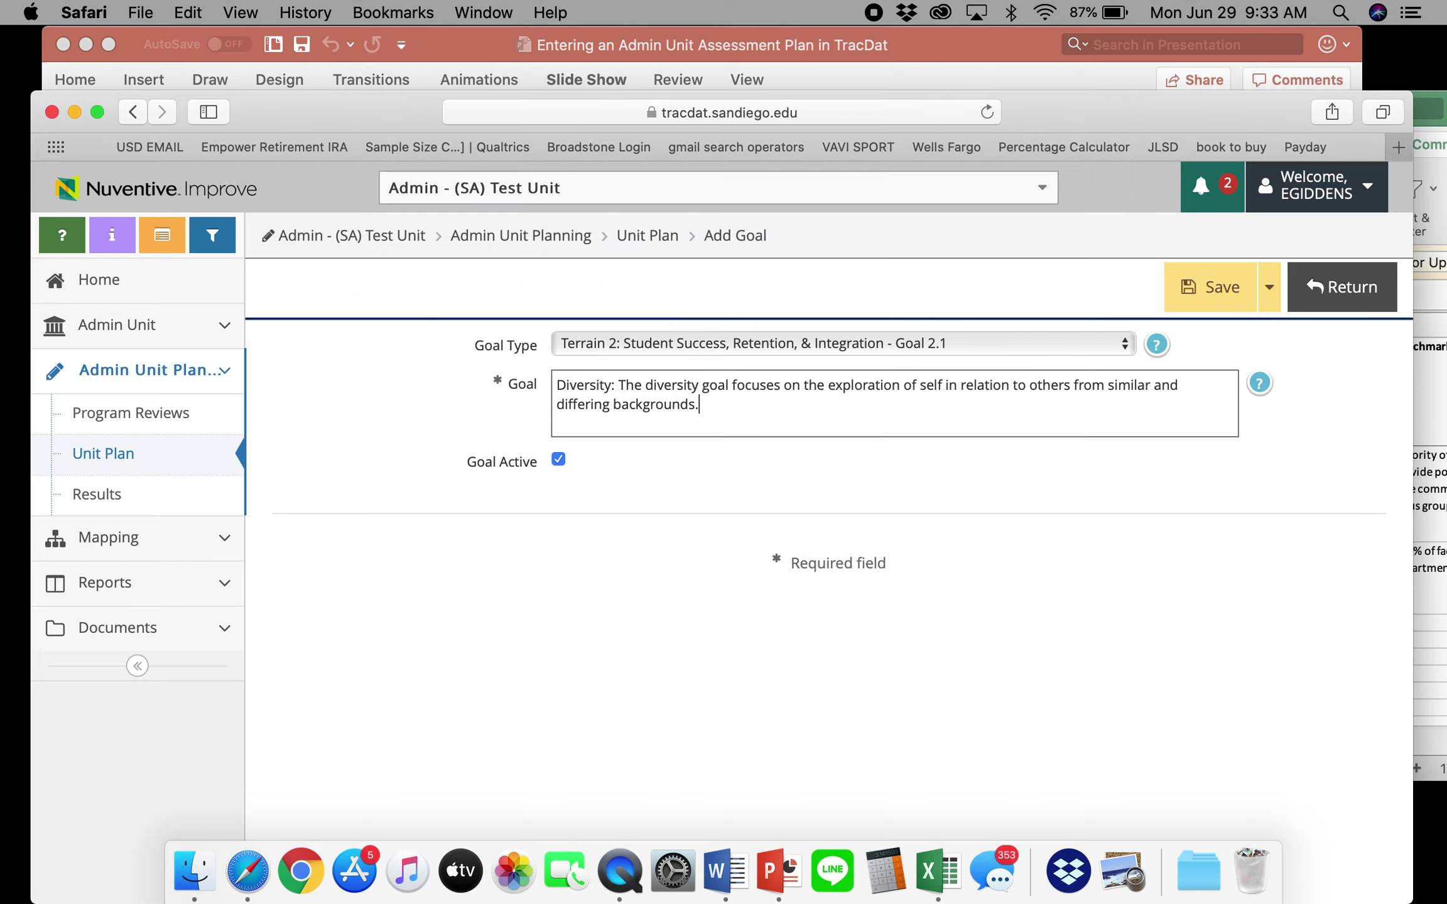
pyautogui.click(1243, 298)
pyautogui.click(1350, 291)
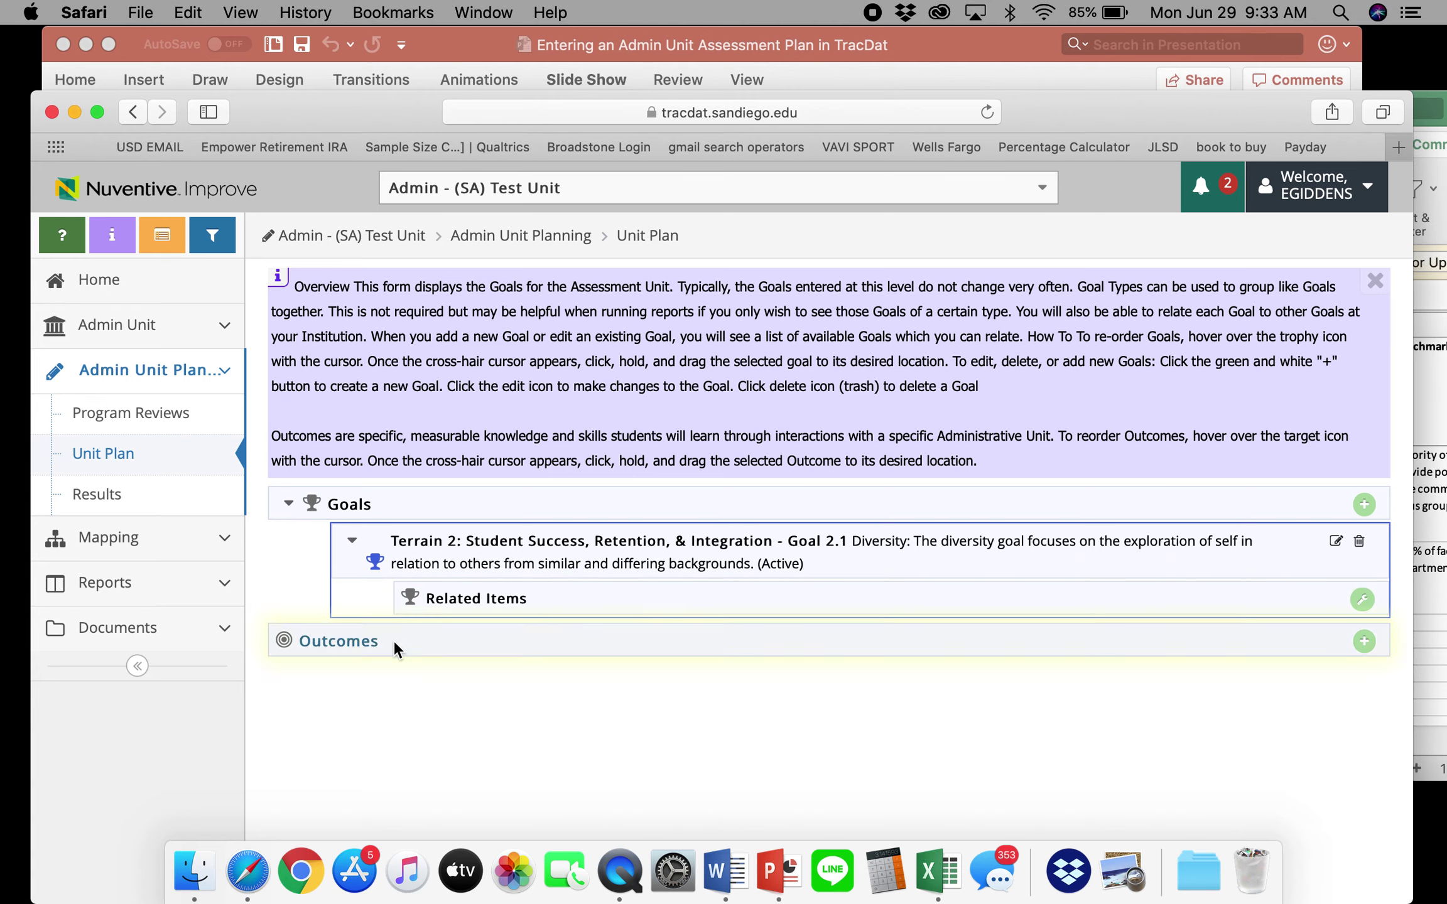
# Step: Add a new outcome and name it "Intercultural Knowledge", copying the outcome title from the Excel assessment plan
pyautogui.click(1364, 641)
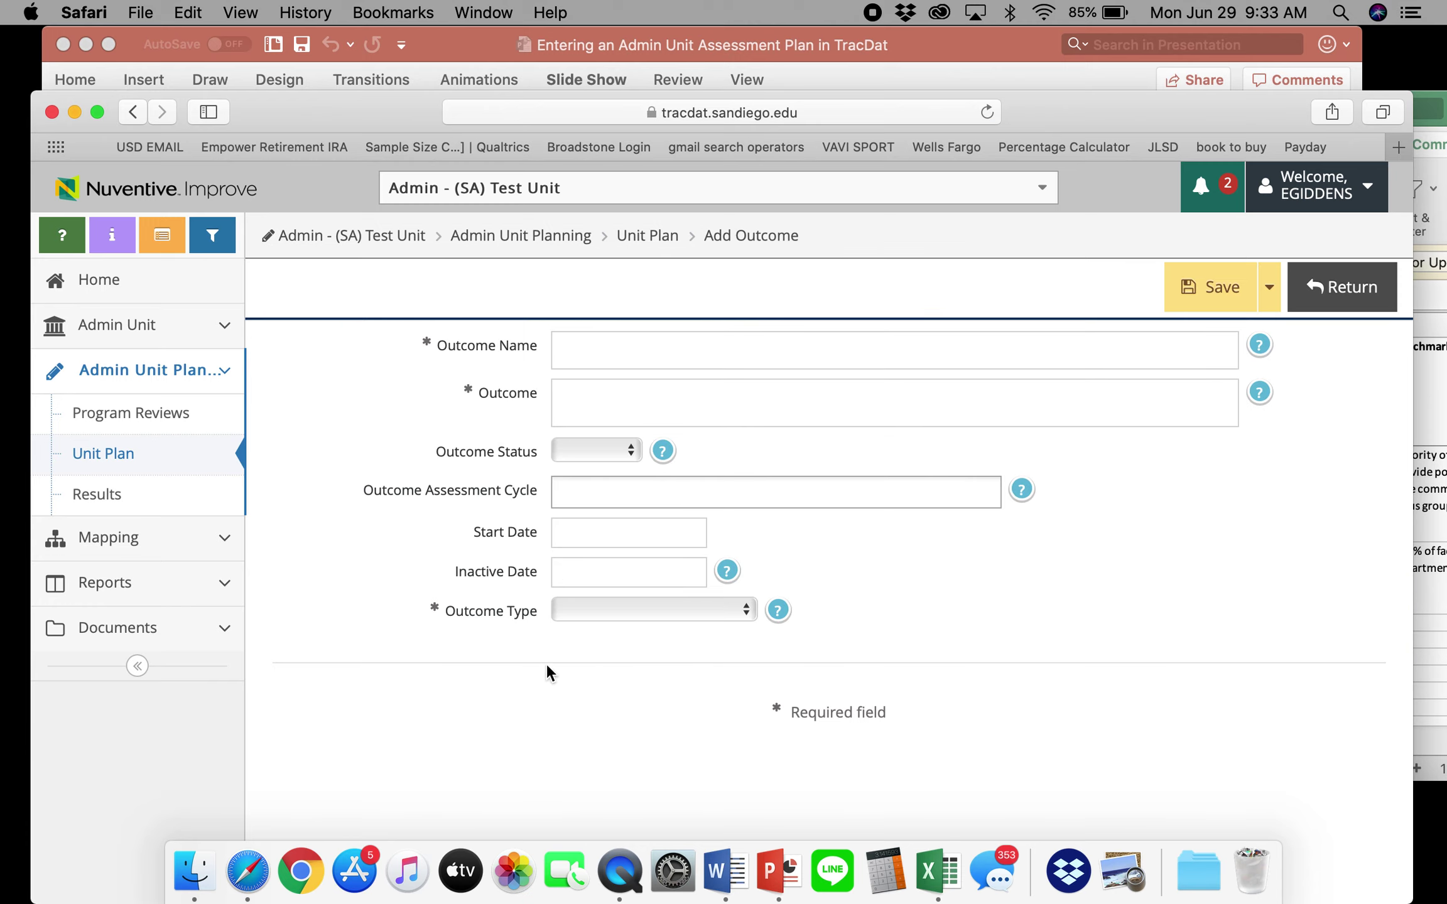
pyautogui.click(935, 882)
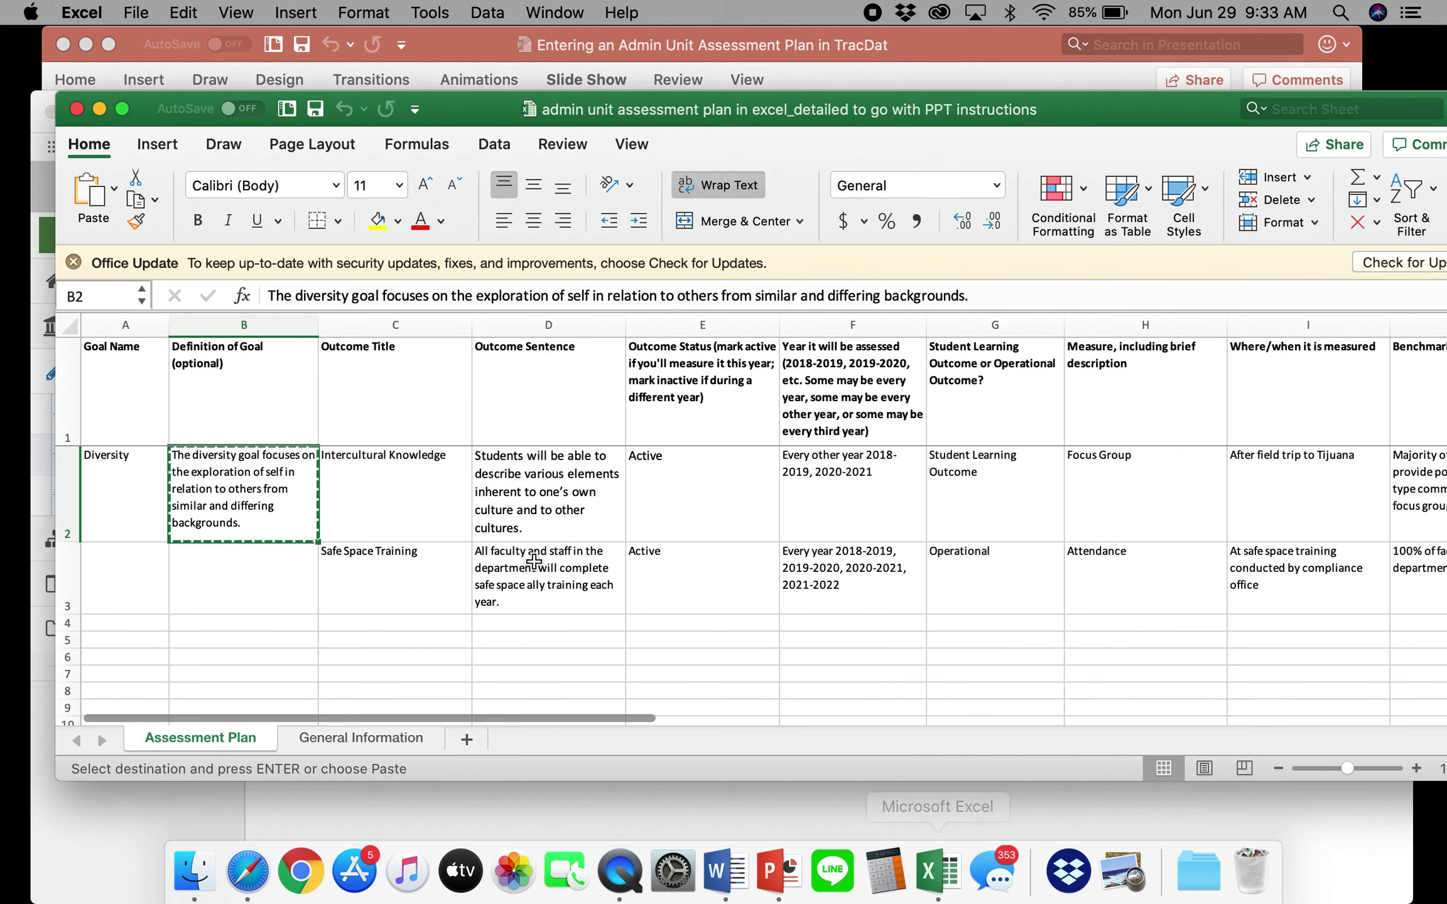
pyautogui.click(407, 499)
pyautogui.press('cmd+c')
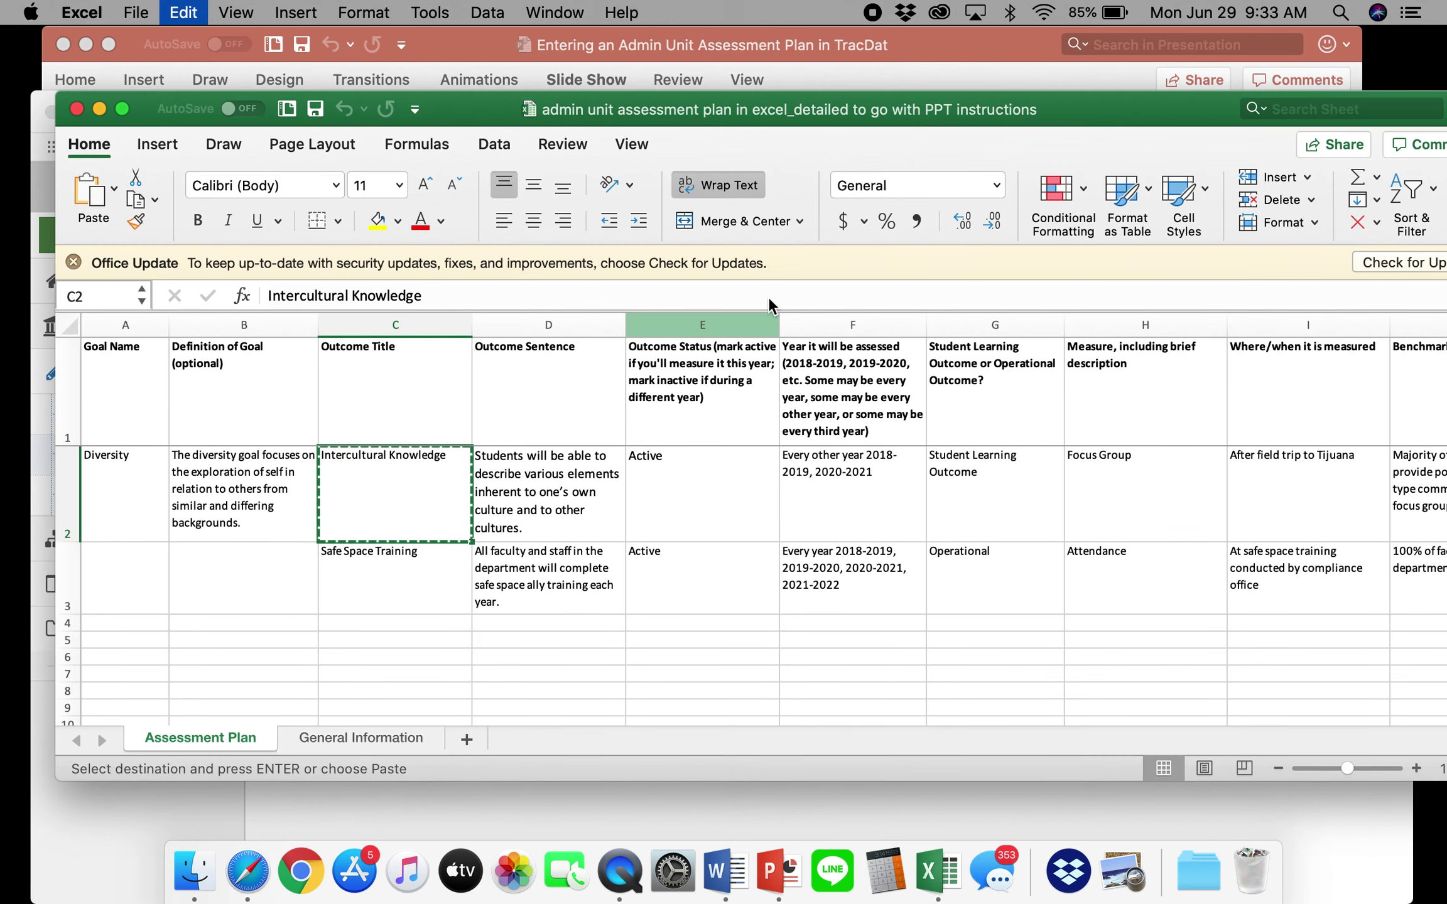
pyautogui.click(912, 47)
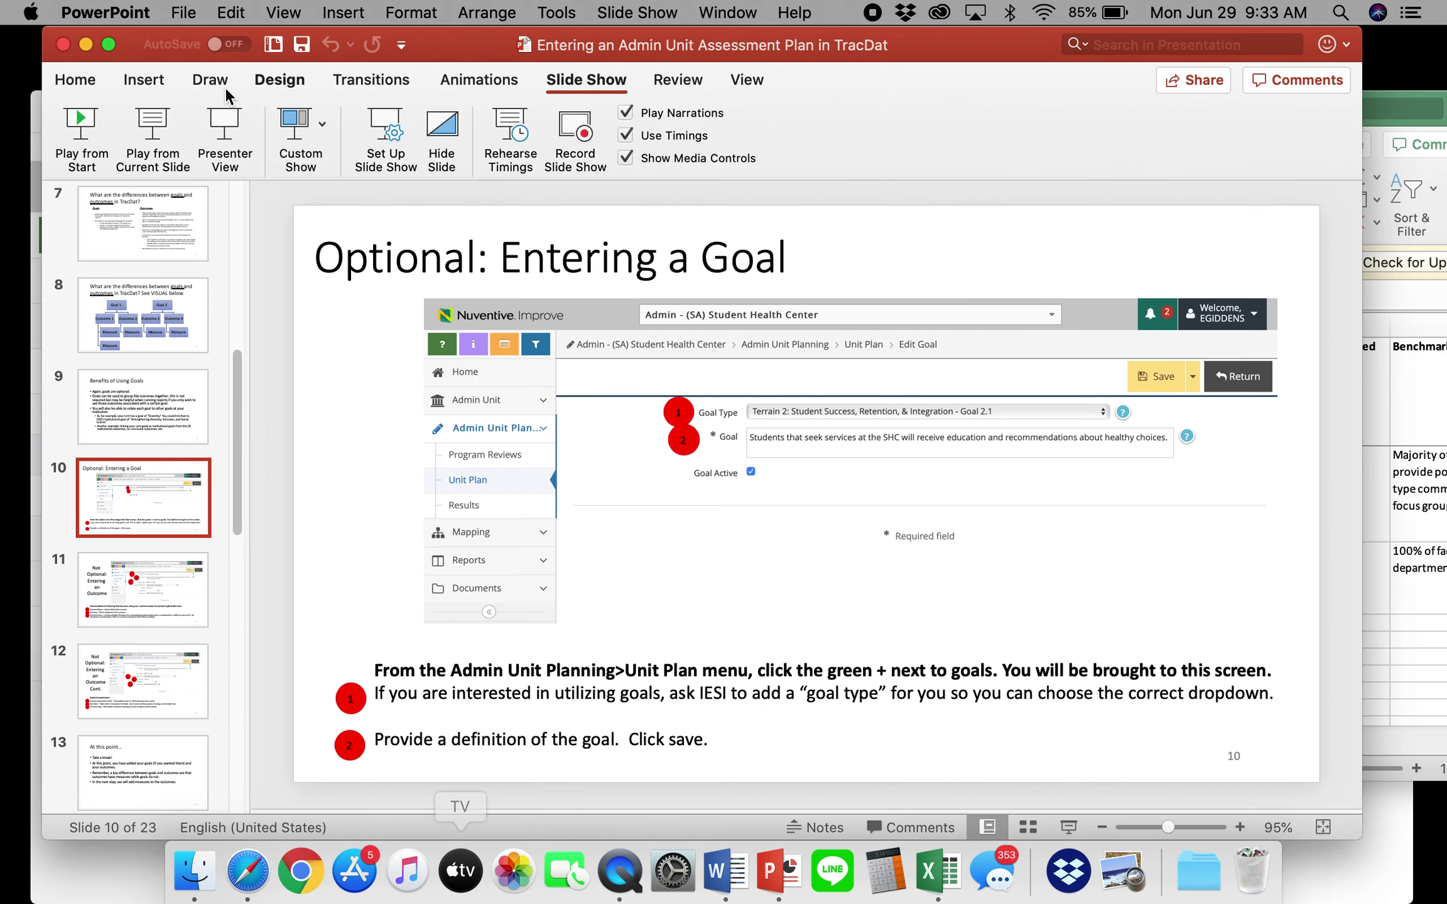
pyautogui.click(86, 44)
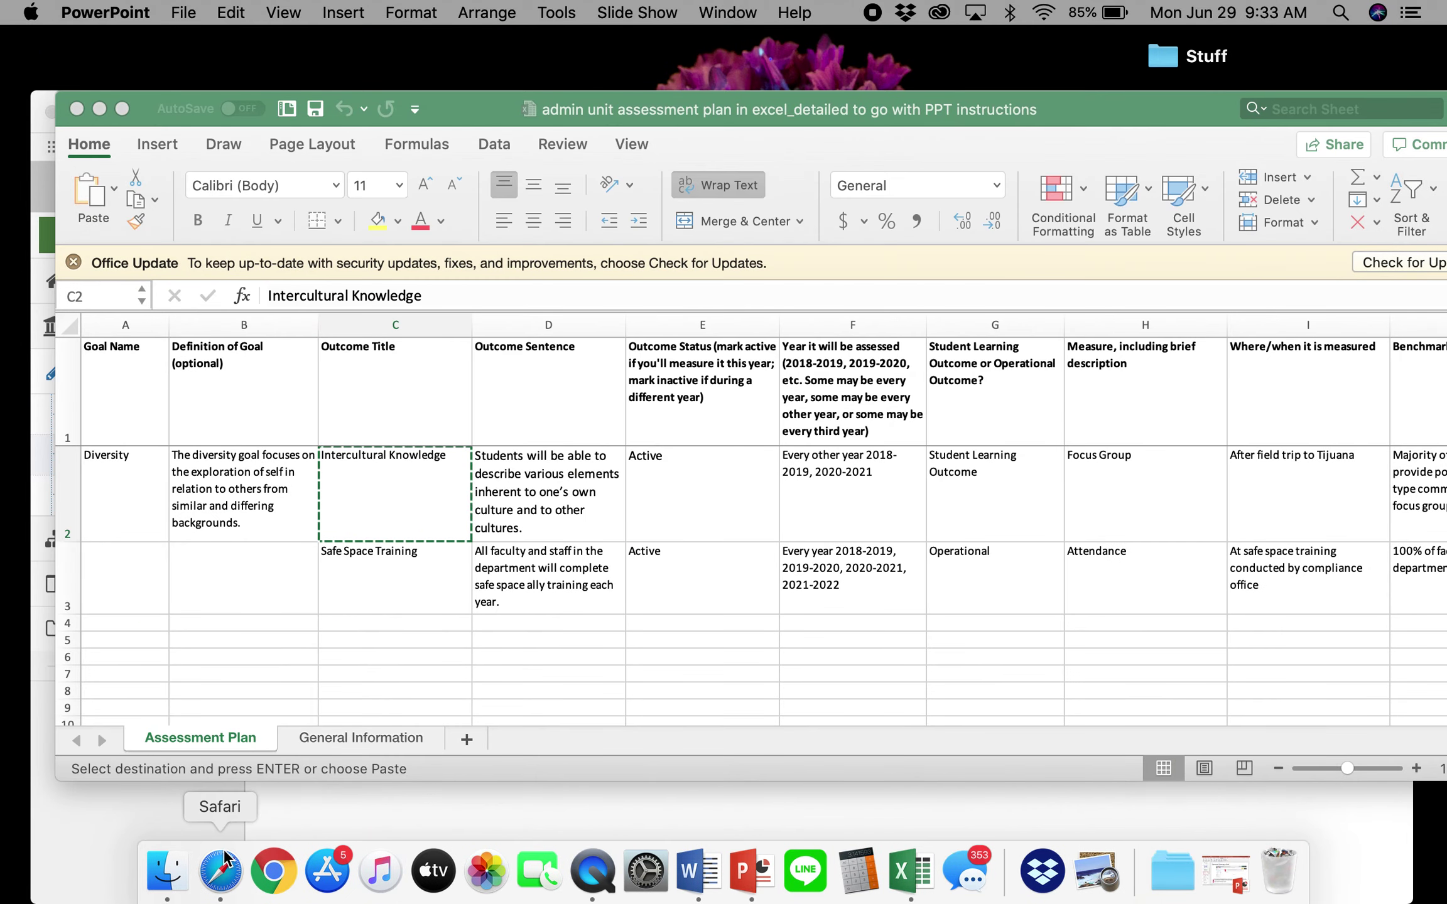
pyautogui.click(234, 864)
pyautogui.click(574, 357)
pyautogui.press('cmd+v')
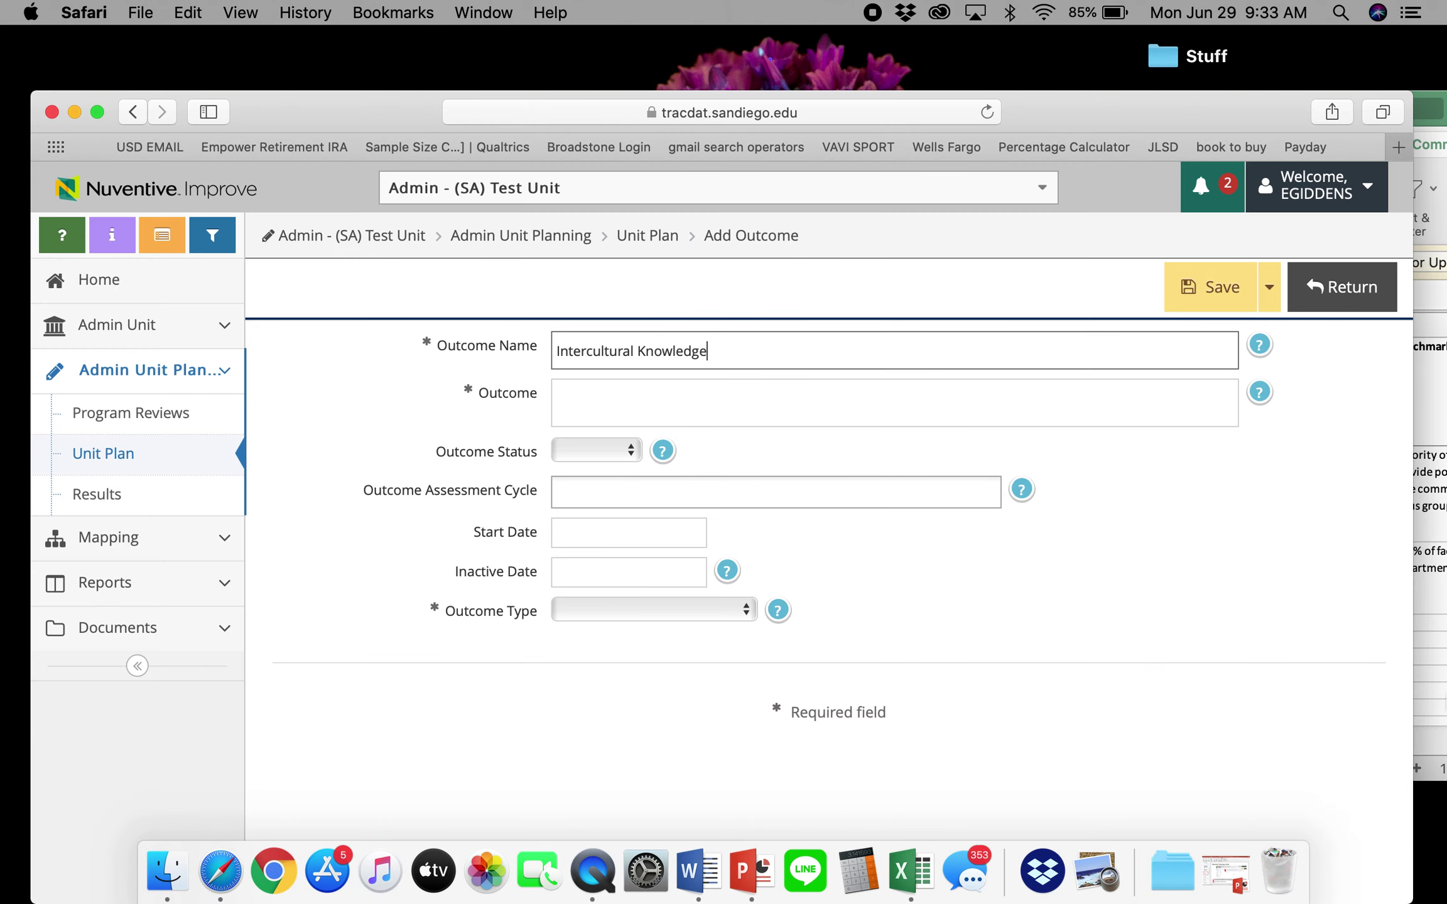
# Step: Copy the Intercultural Knowledge outcome sentence from the Excel plan into the new outcome's Outcome text
pyautogui.click(1425, 680)
pyautogui.click(523, 505)
pyautogui.press('cmd+c')
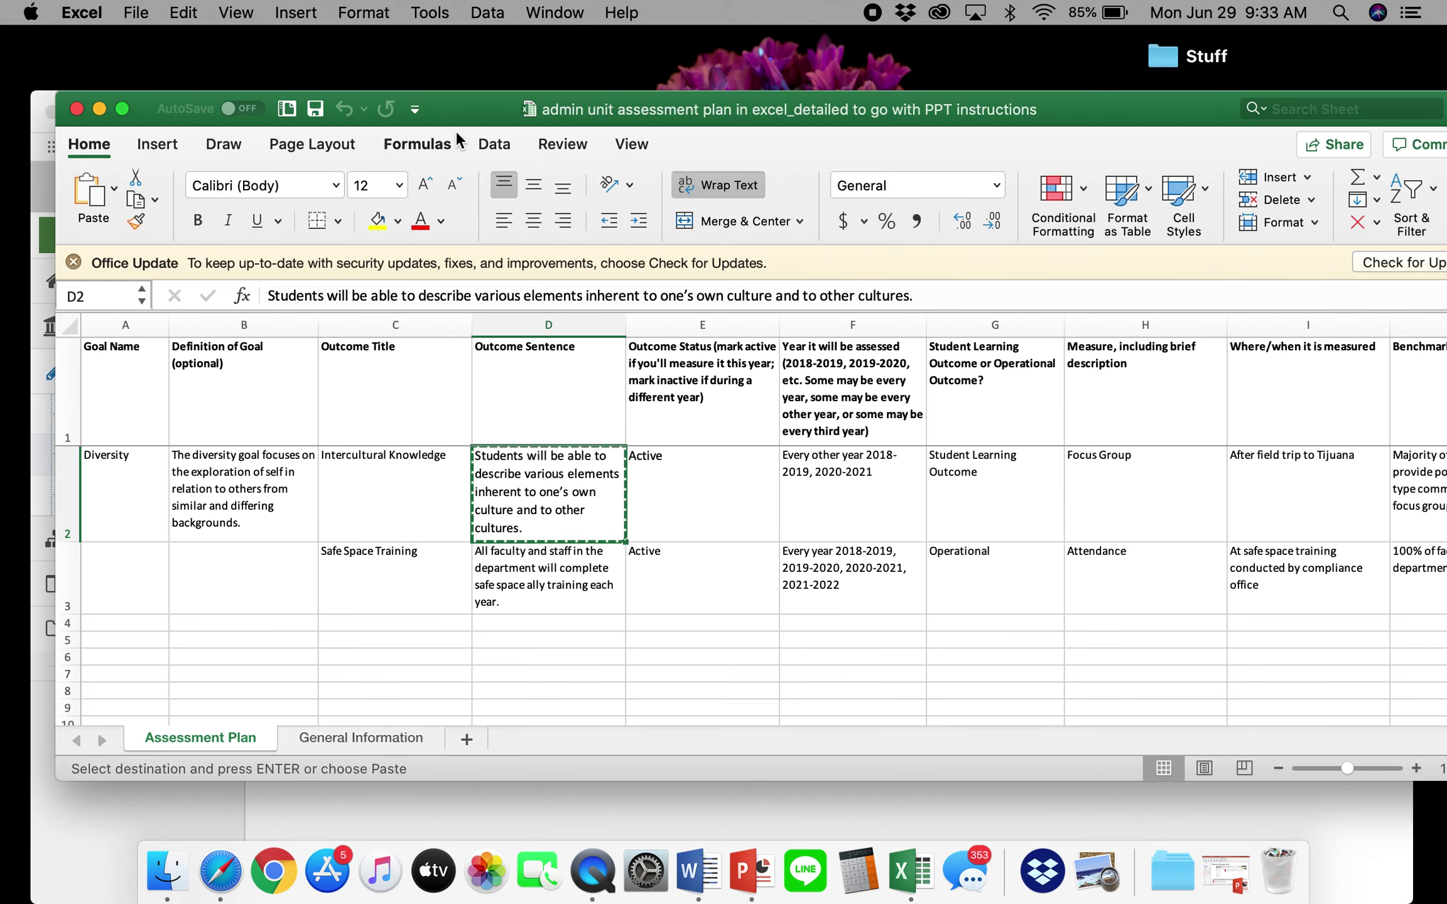
pyautogui.moveTo(465, 110); pyautogui.dragTo(810, 317)
pyautogui.click(275, 442)
pyautogui.click(613, 393)
pyautogui.press('cmd+v')
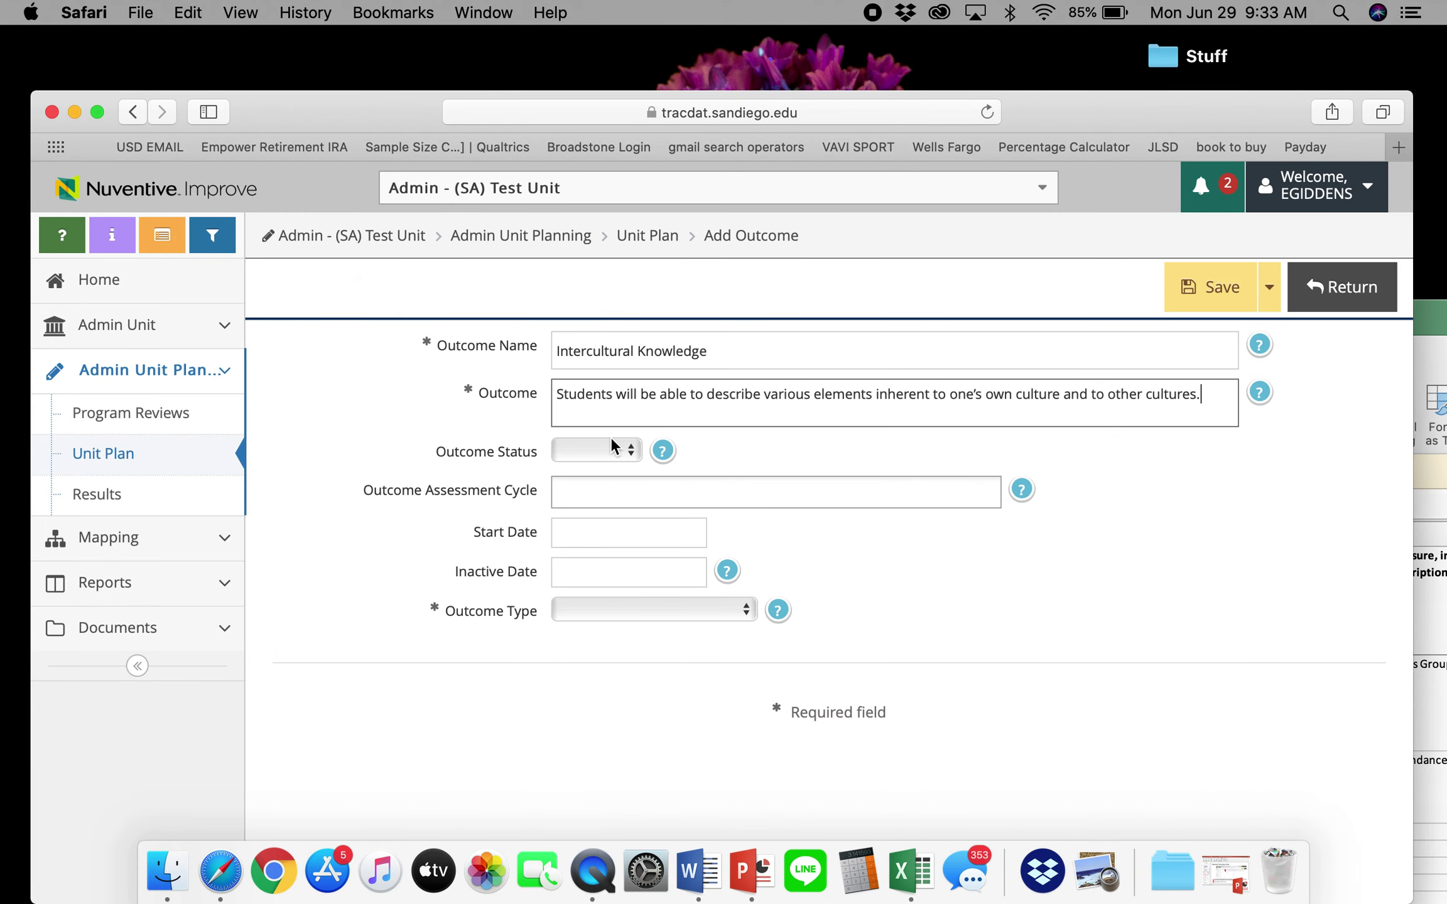
# Step: Set the outcome status to Active, review the other status options and dismiss the help note
pyautogui.click(607, 451)
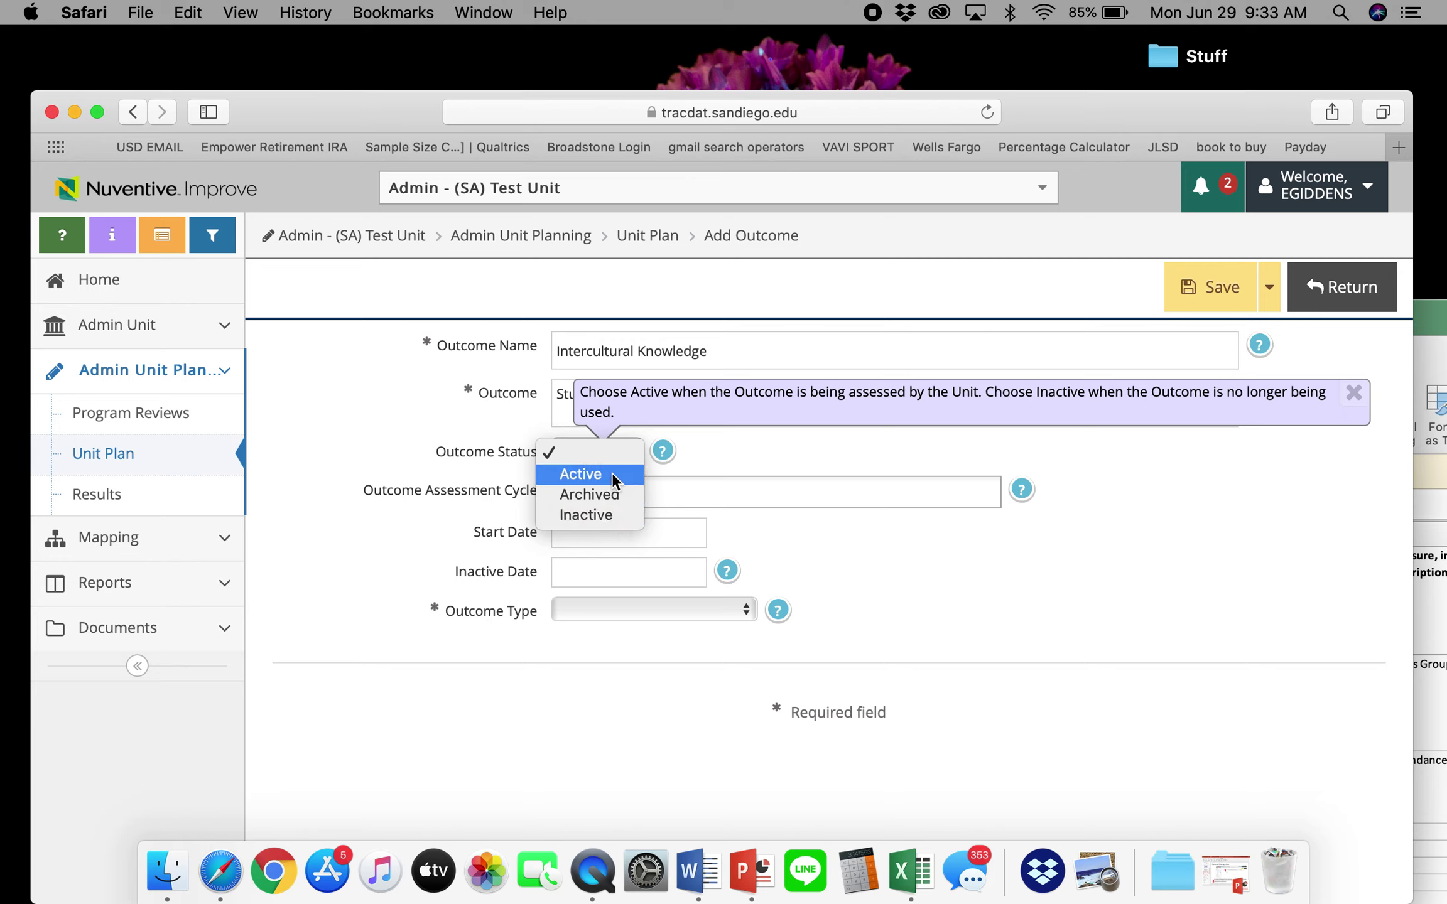
pyautogui.click(612, 472)
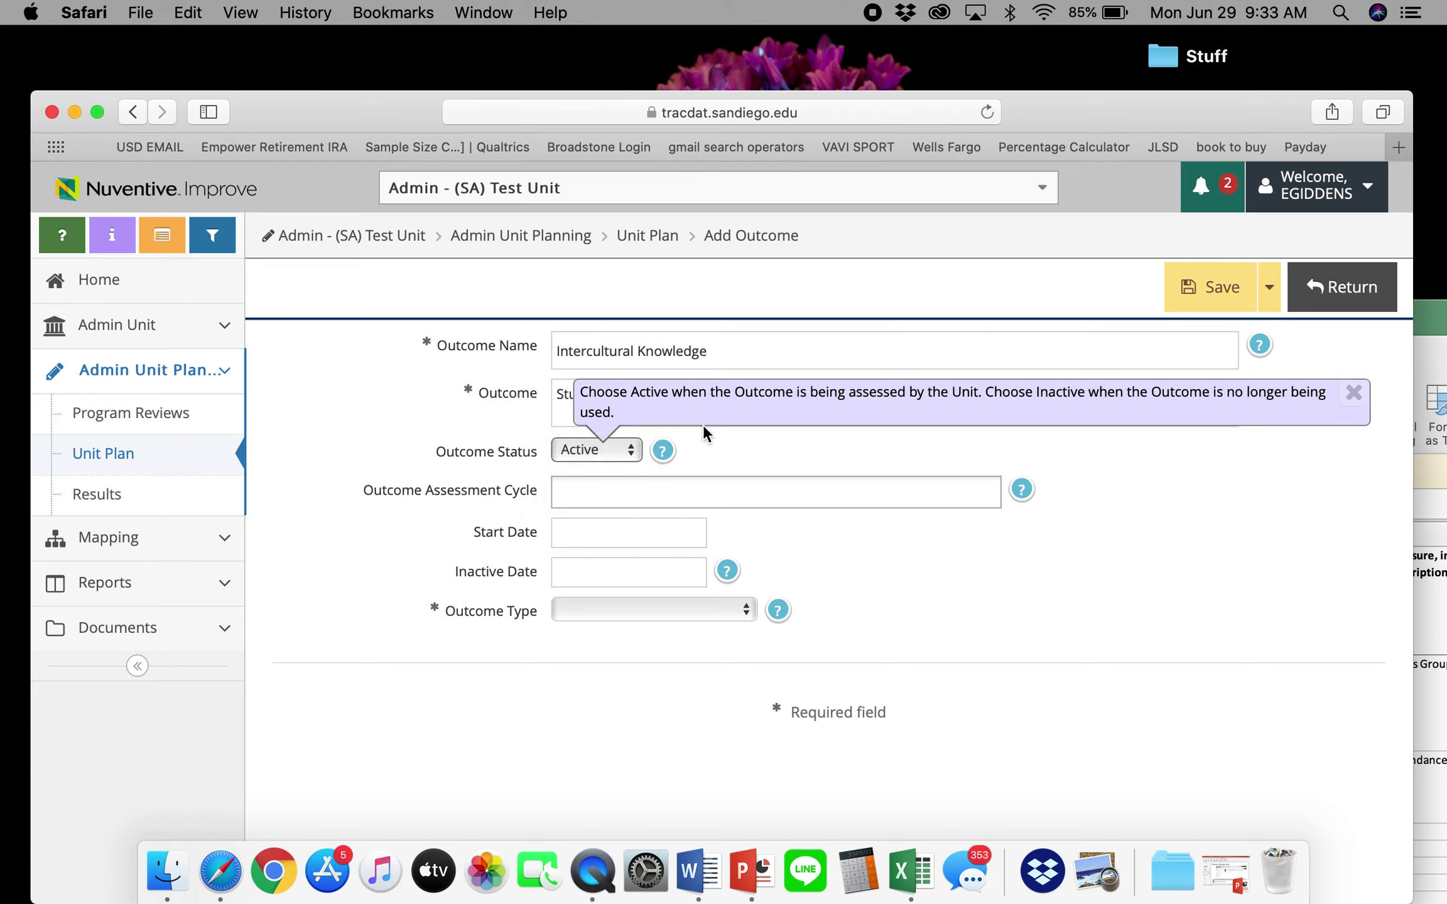
pyautogui.click(596, 449)
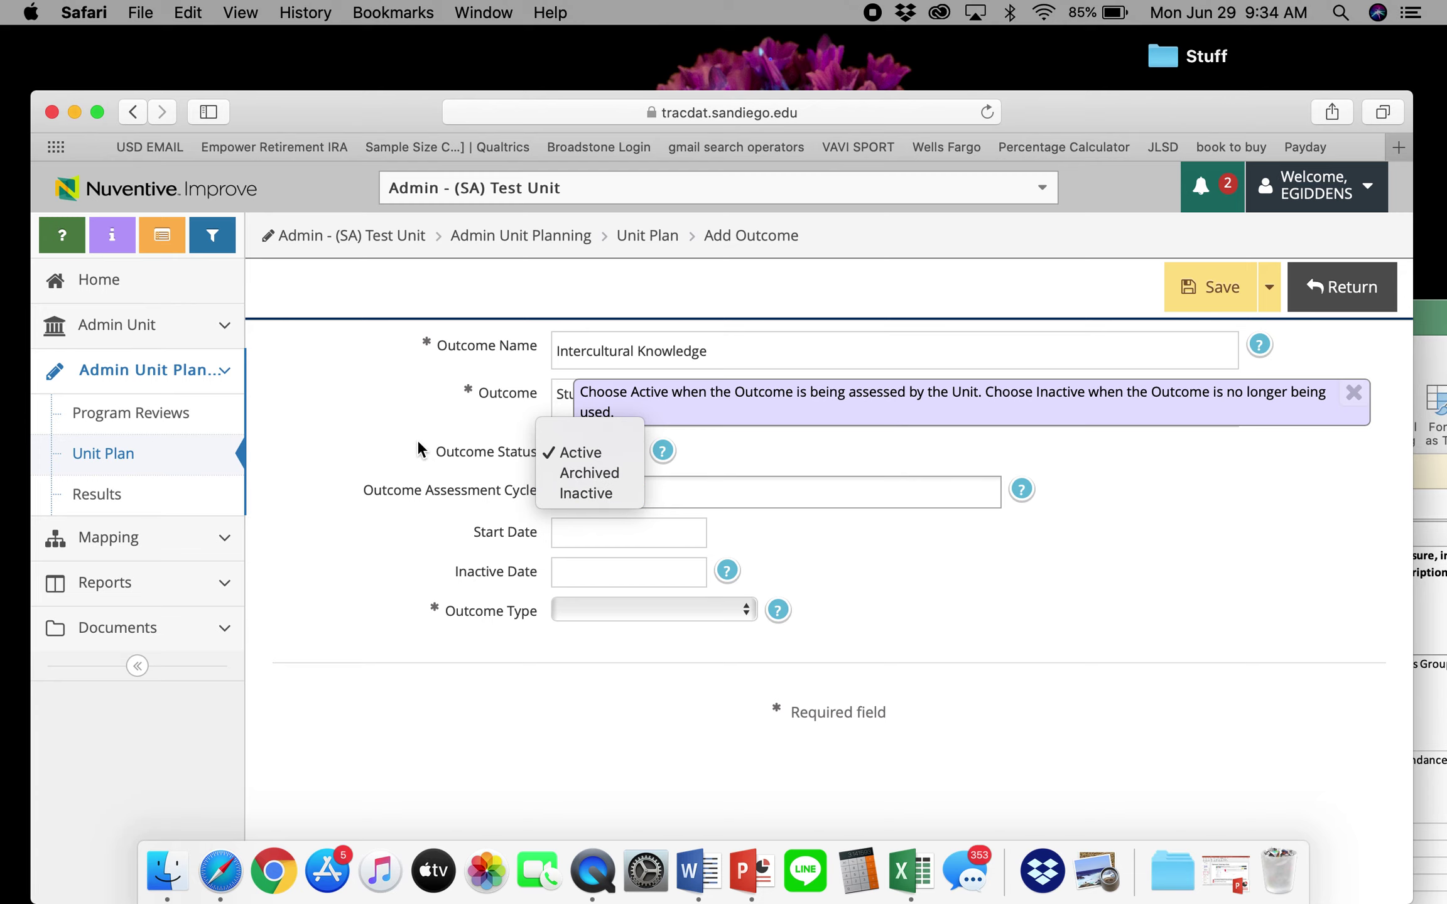
pyautogui.click(387, 407)
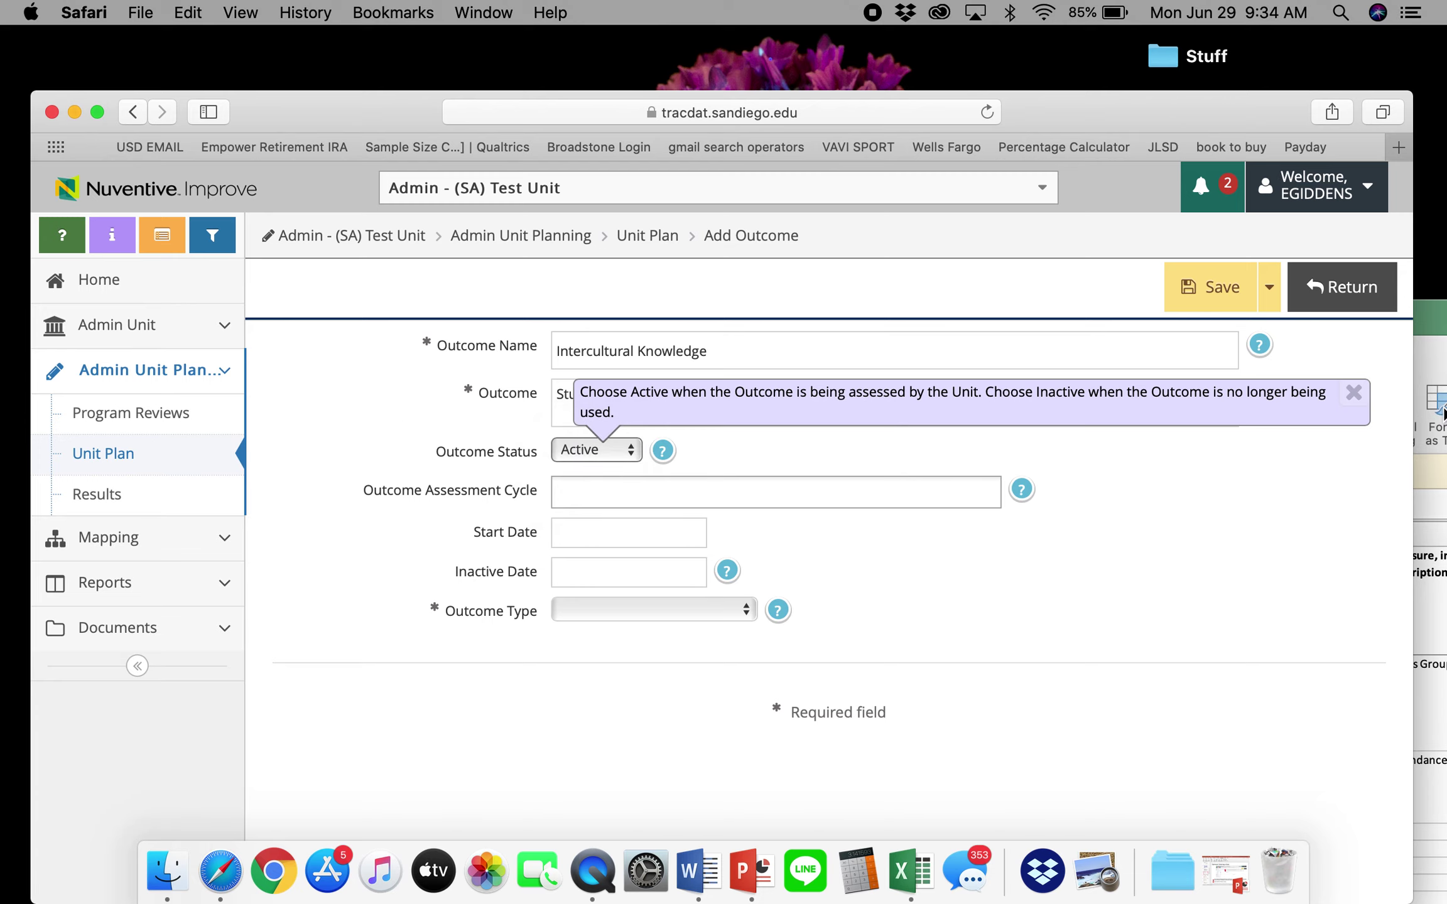
pyautogui.click(1354, 393)
# Step: Check the outcome's assessment years in the Excel plan and add 2018 - 2019 to the Outcome Assessment Cycle
pyautogui.moveTo(1413, 342); pyautogui.dragTo(1190, 191)
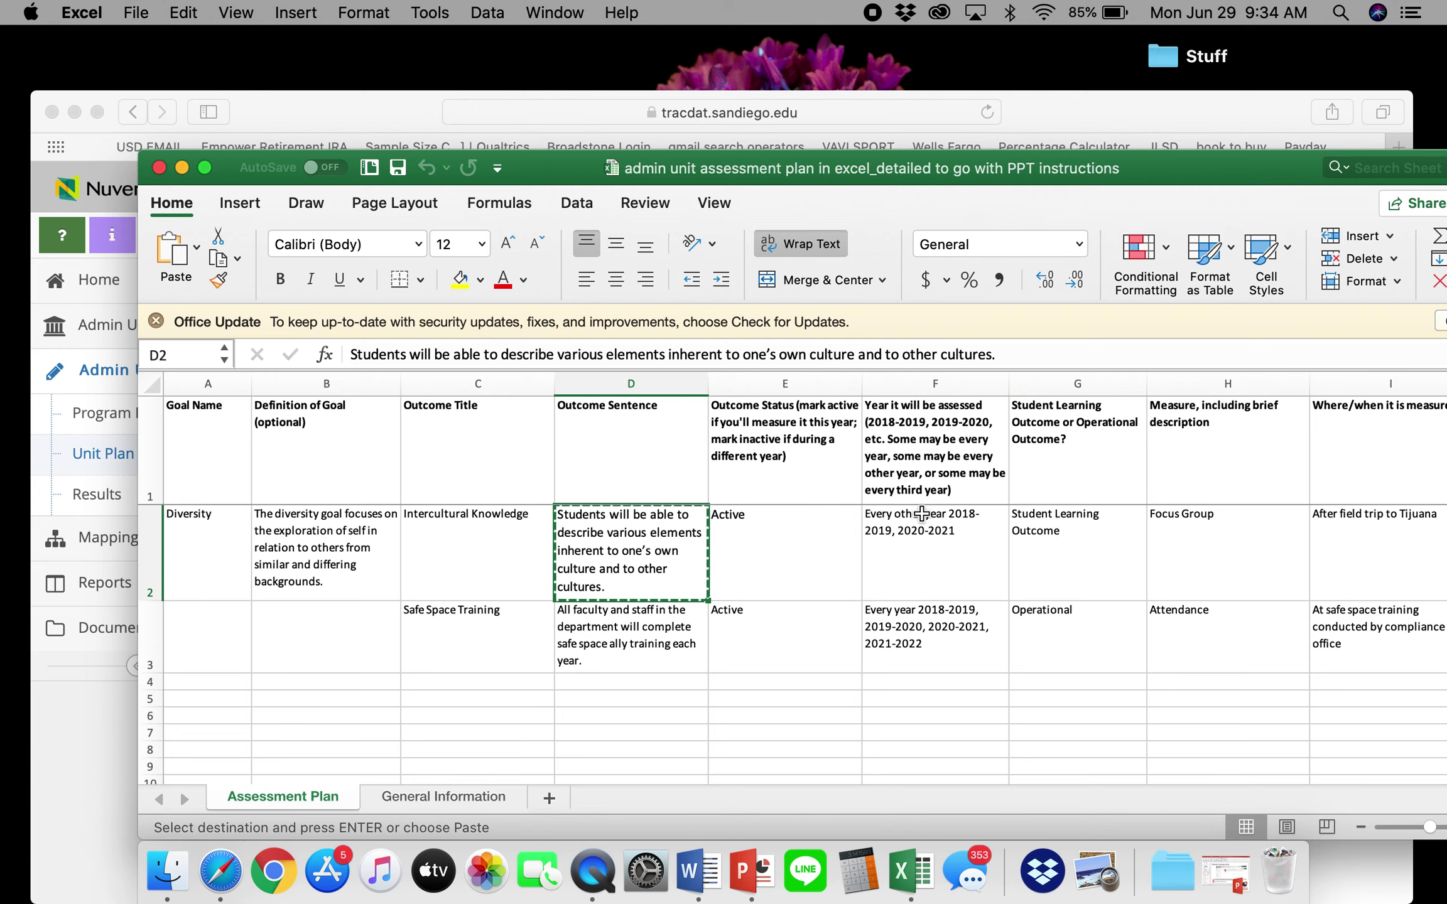
pyautogui.click(1043, 142)
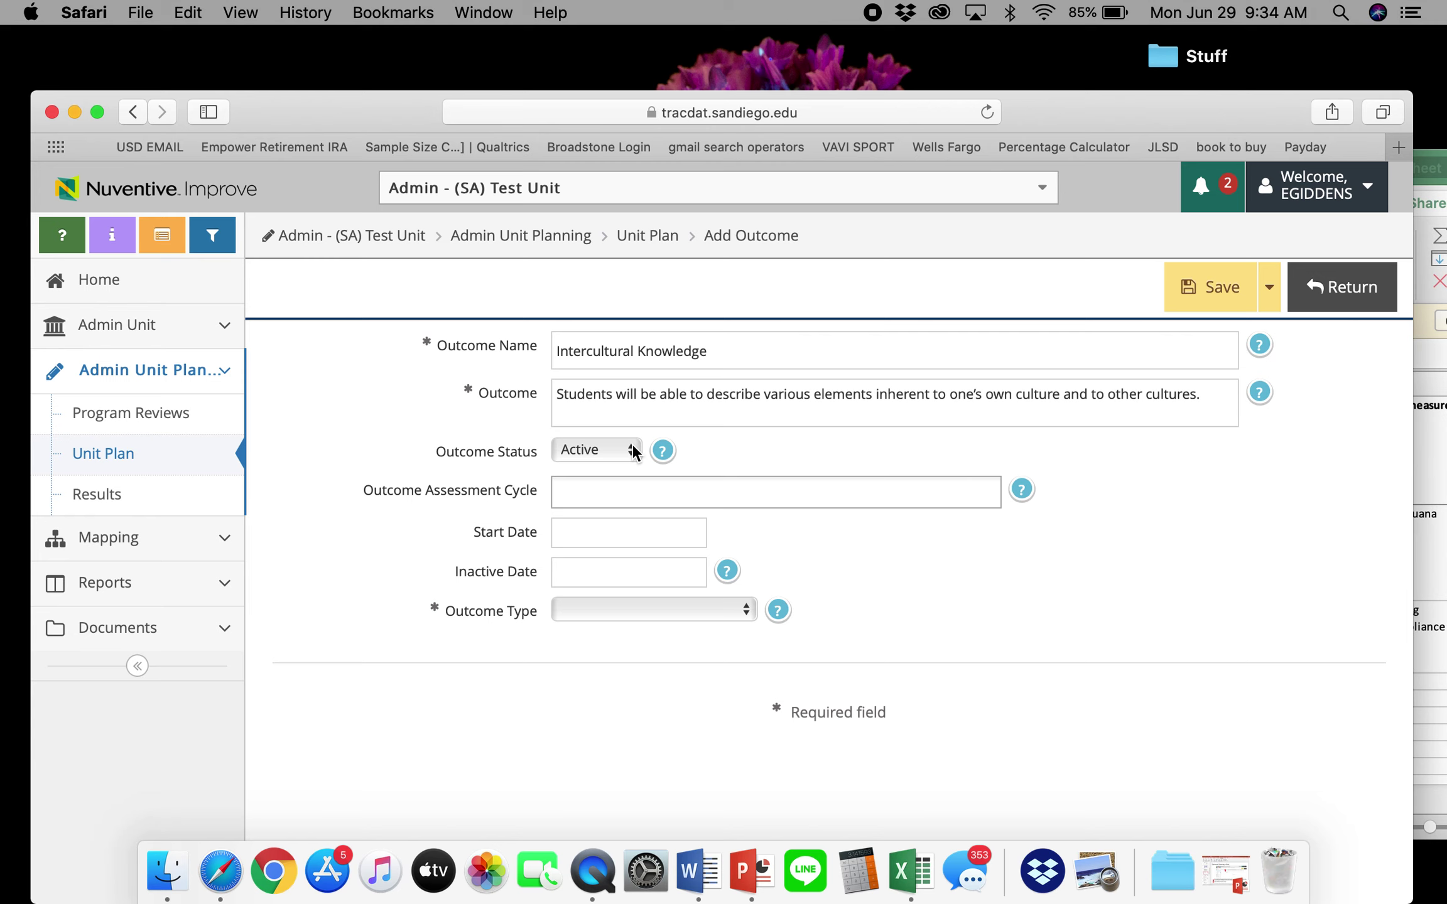
pyautogui.click(1442, 160)
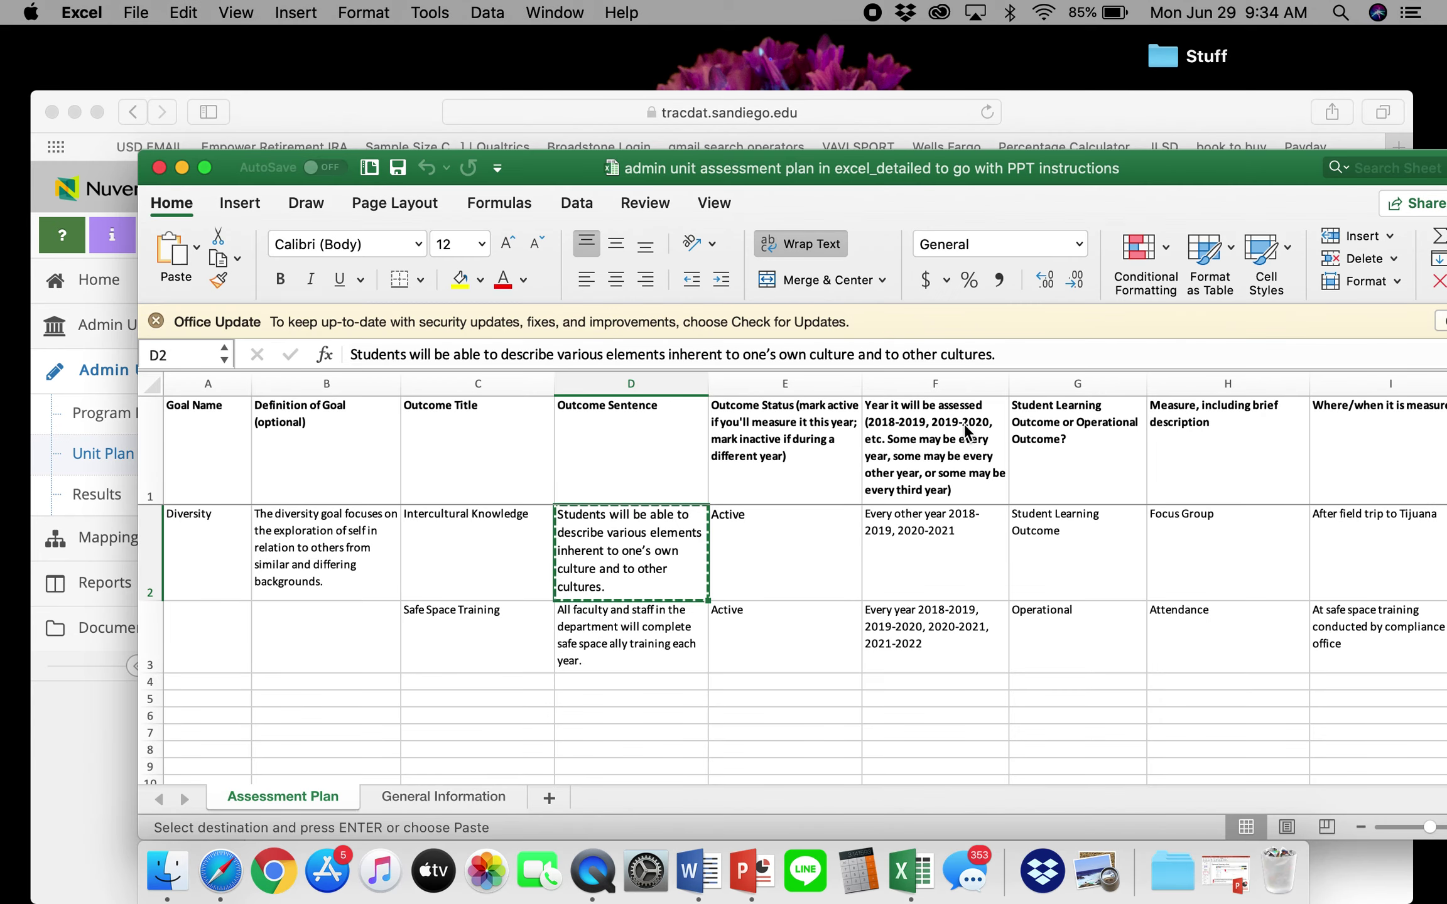
pyautogui.click(1047, 120)
pyautogui.click(558, 495)
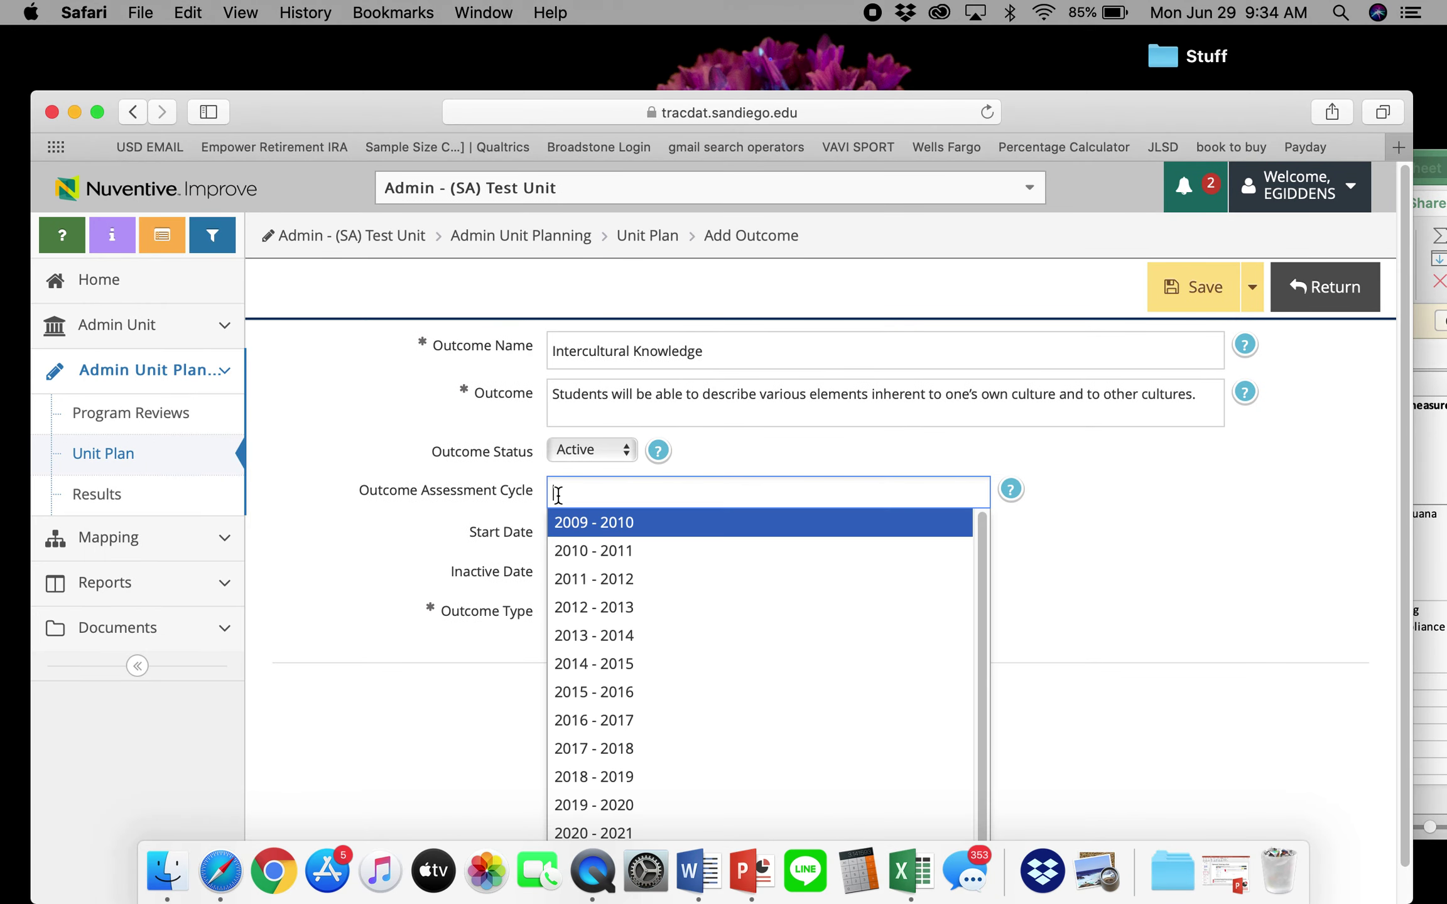
pyautogui.write('2018')
pyautogui.click(635, 551)
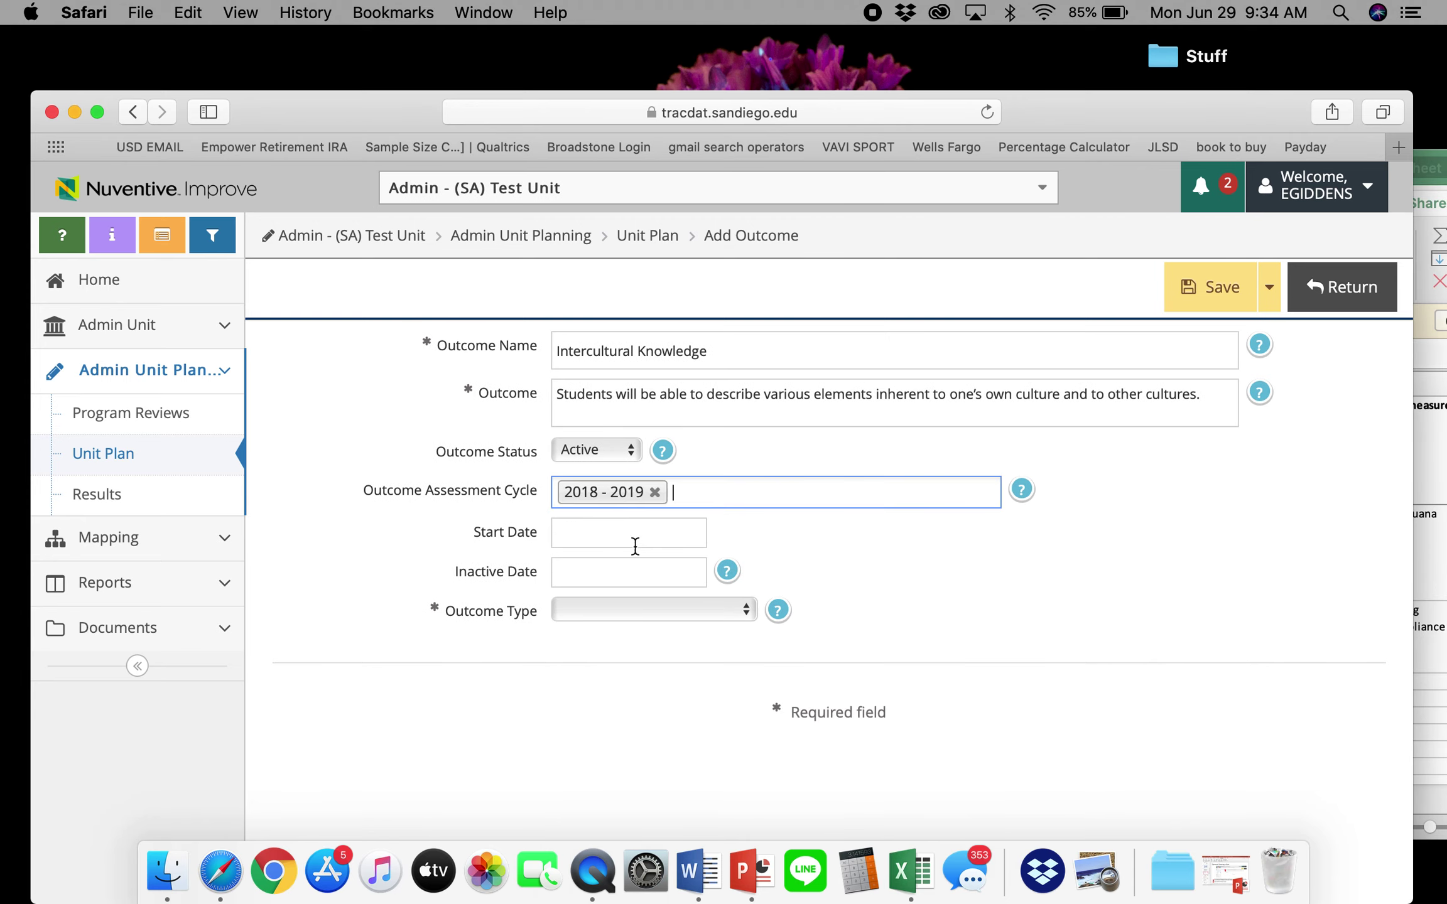
# Step: Review the assessment years in the Excel plan and the available Outcome Status options in TracDat
pyautogui.click(1422, 168)
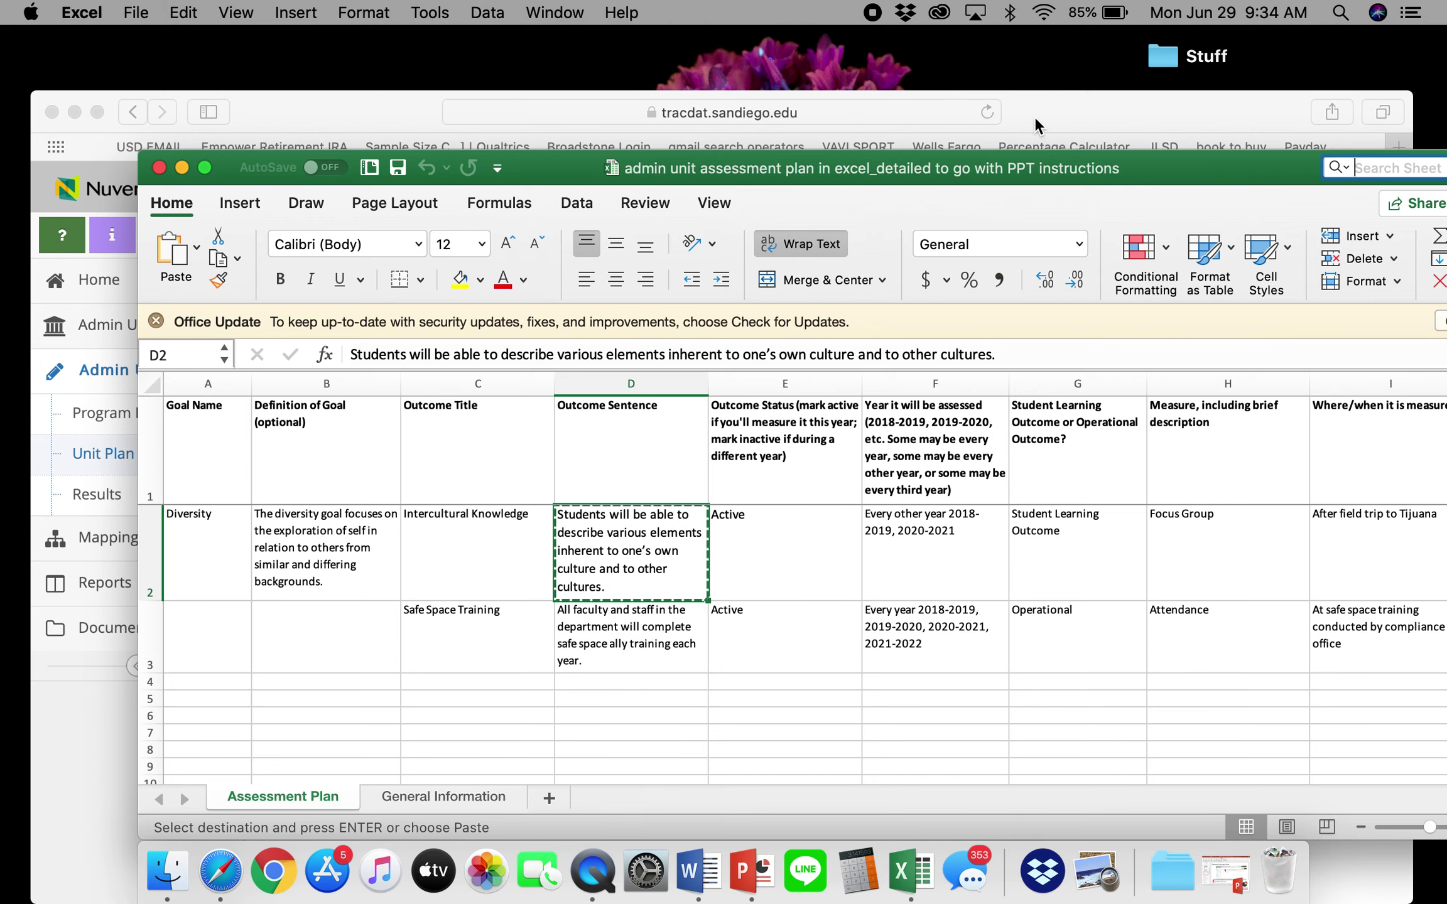
pyautogui.press('super+Tab')
pyautogui.click(610, 457)
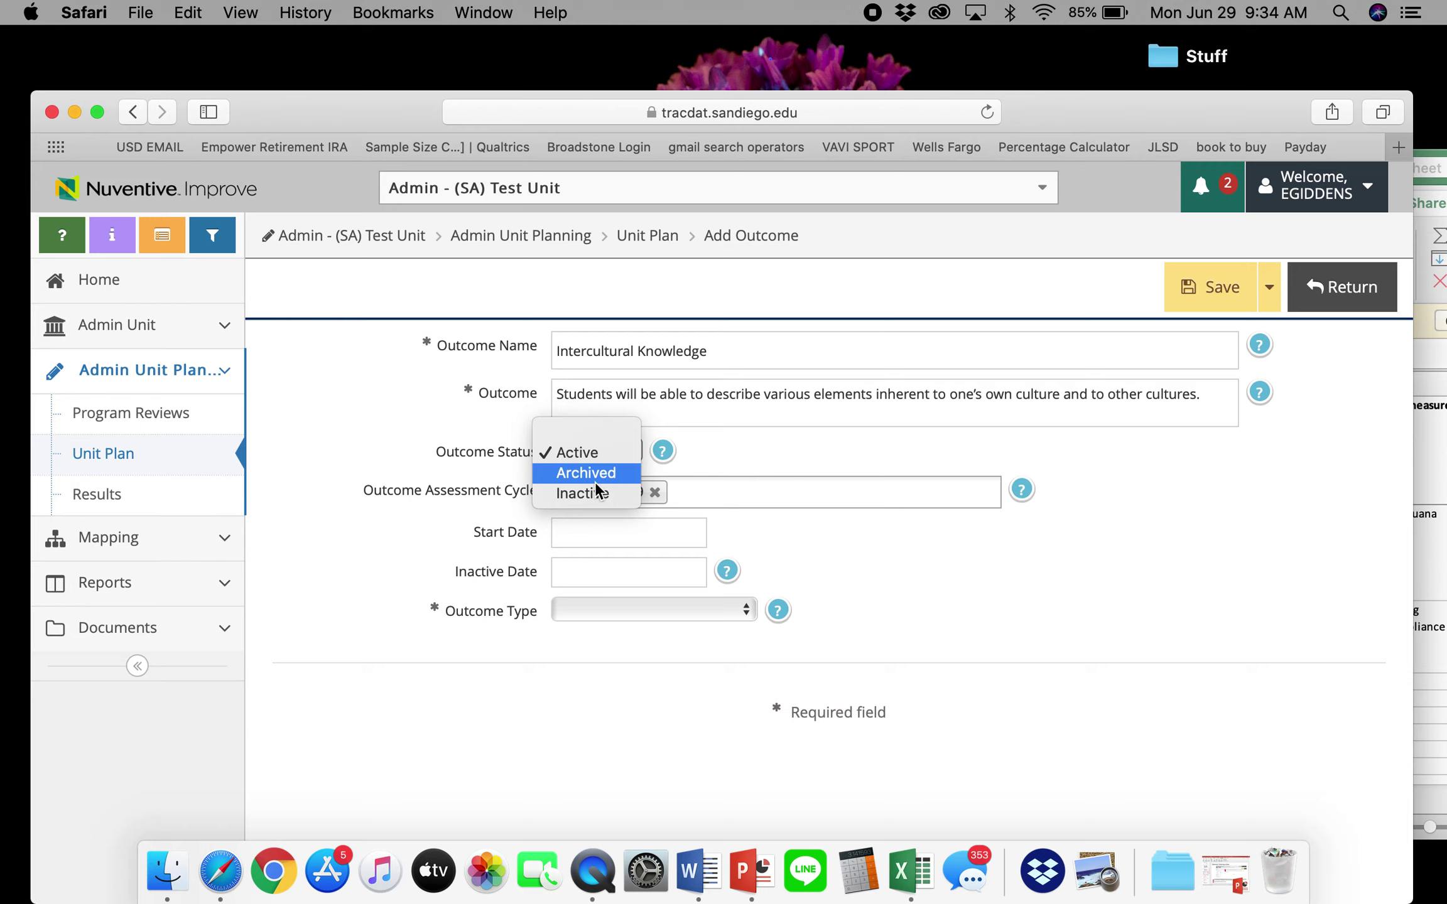
pyautogui.click(304, 570)
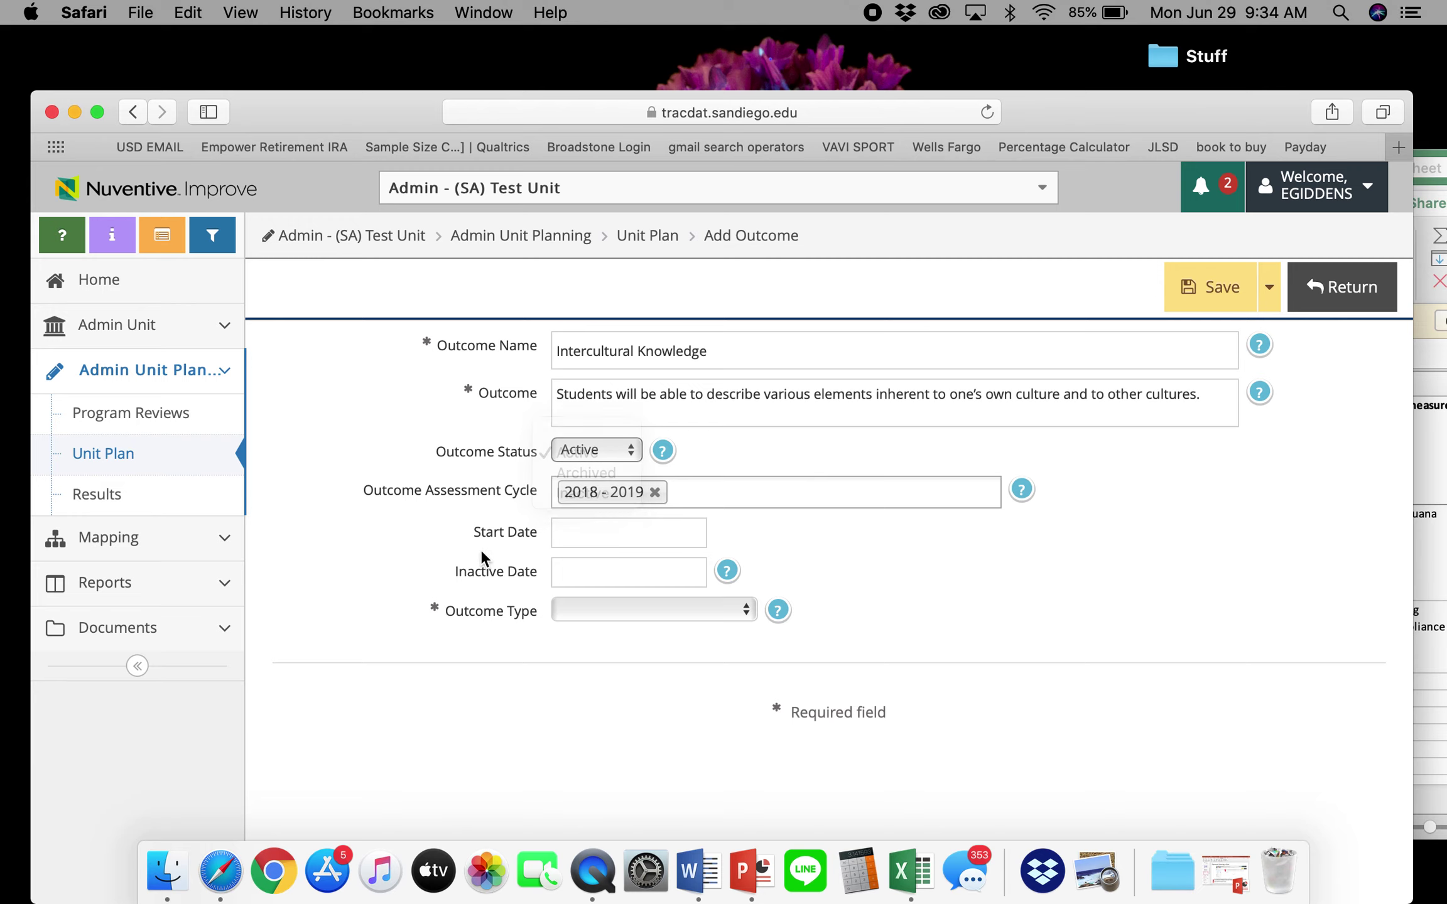
# Step: Set the outcome's Start Date to 06/29/2020 and leave the Inactive Date blank
pyautogui.click(592, 532)
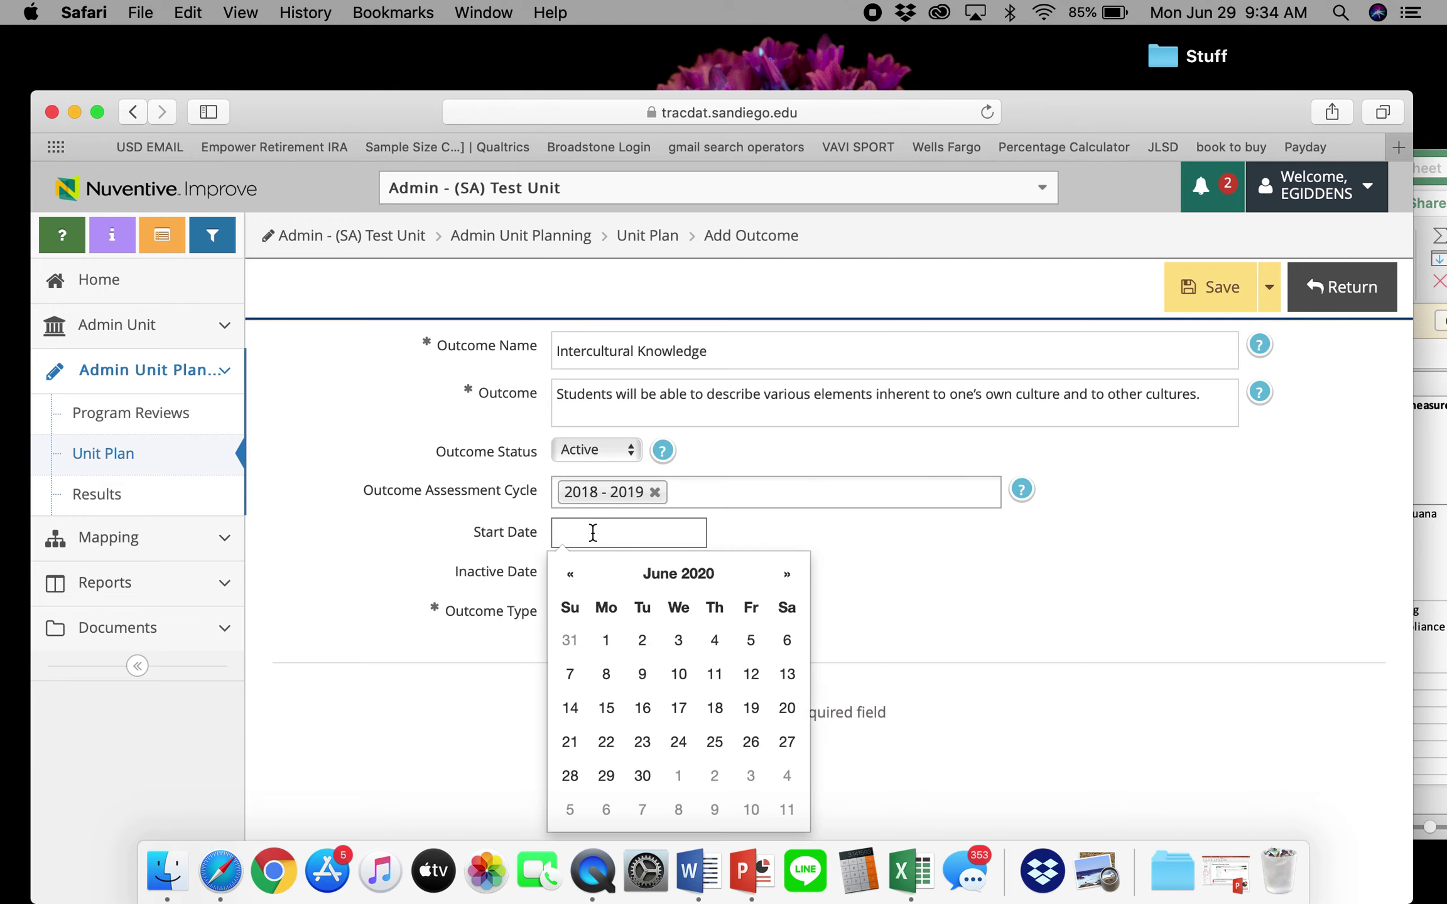
pyautogui.click(606, 775)
pyautogui.click(431, 581)
pyautogui.click(596, 566)
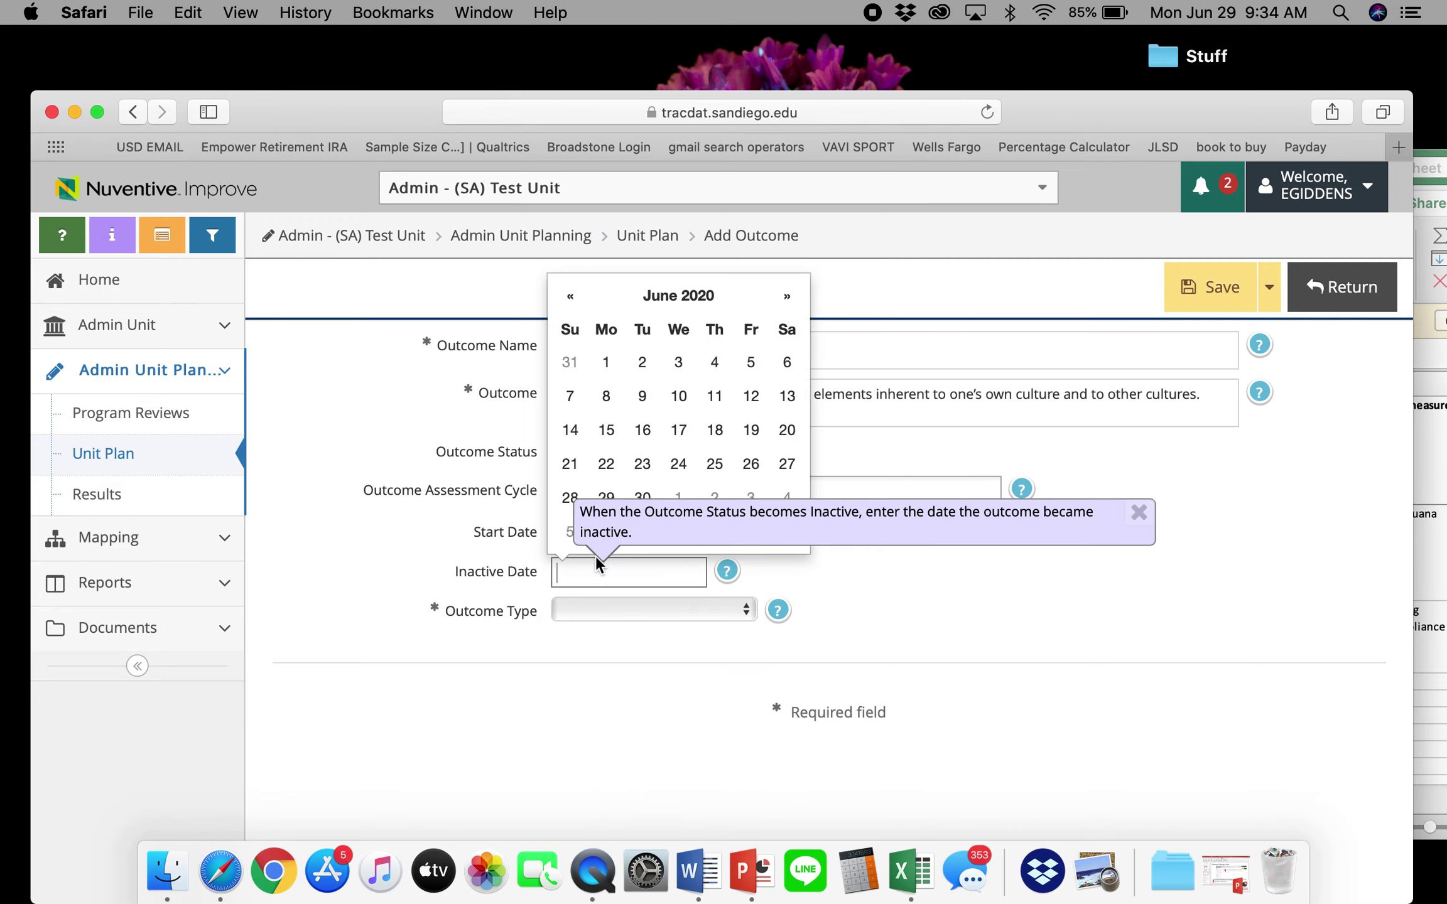
pyautogui.press('Tab')
# Step: Check the outcome type in the Excel plan, set it to Student Learning Outcome, then save the outcome and return to the unit plan
pyautogui.click(600, 612)
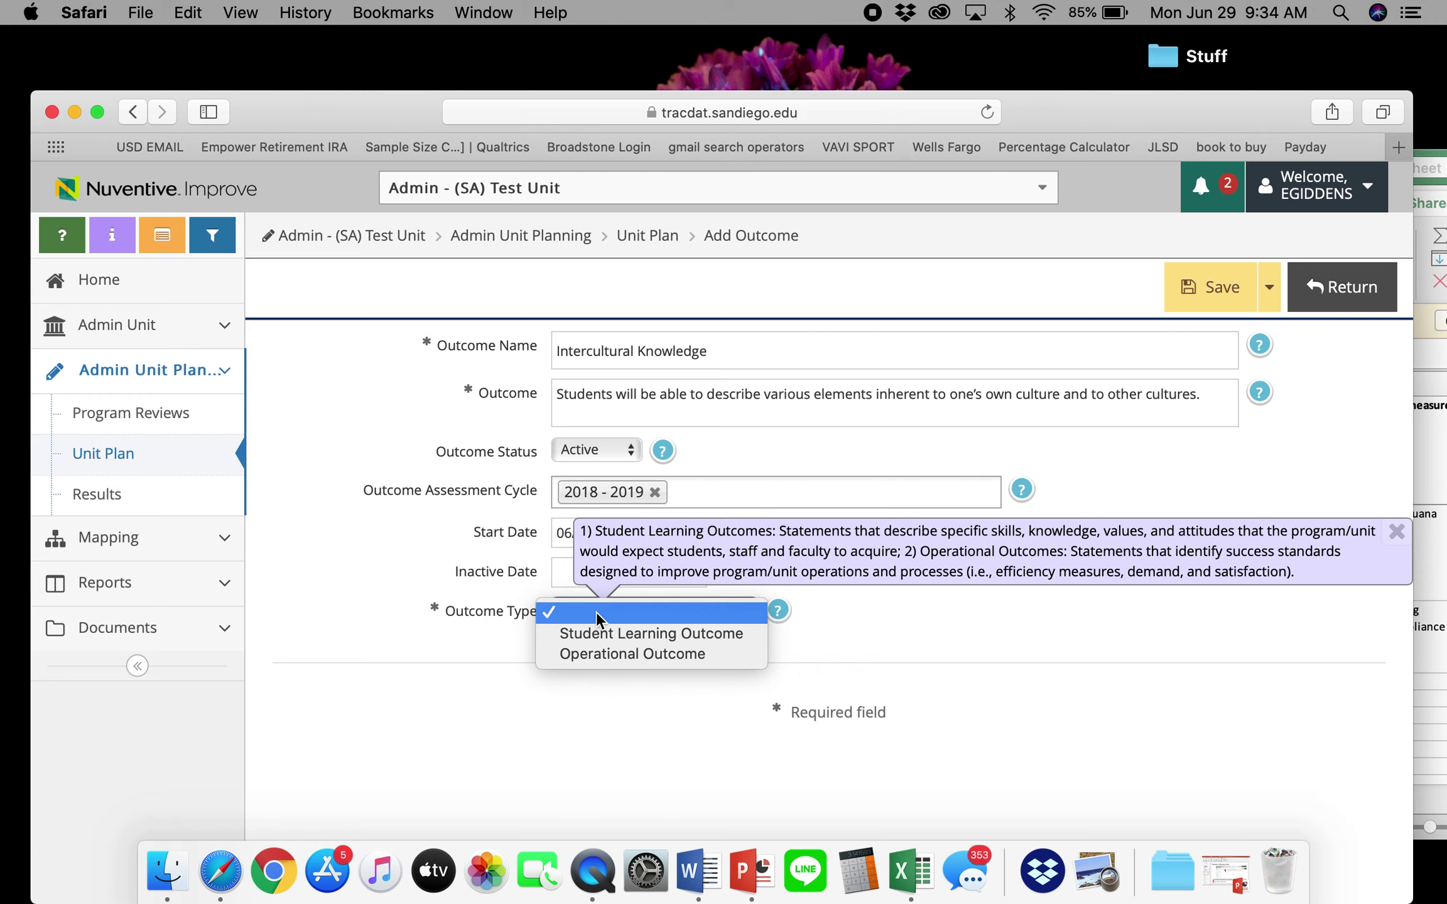
pyautogui.press('super+Tab')
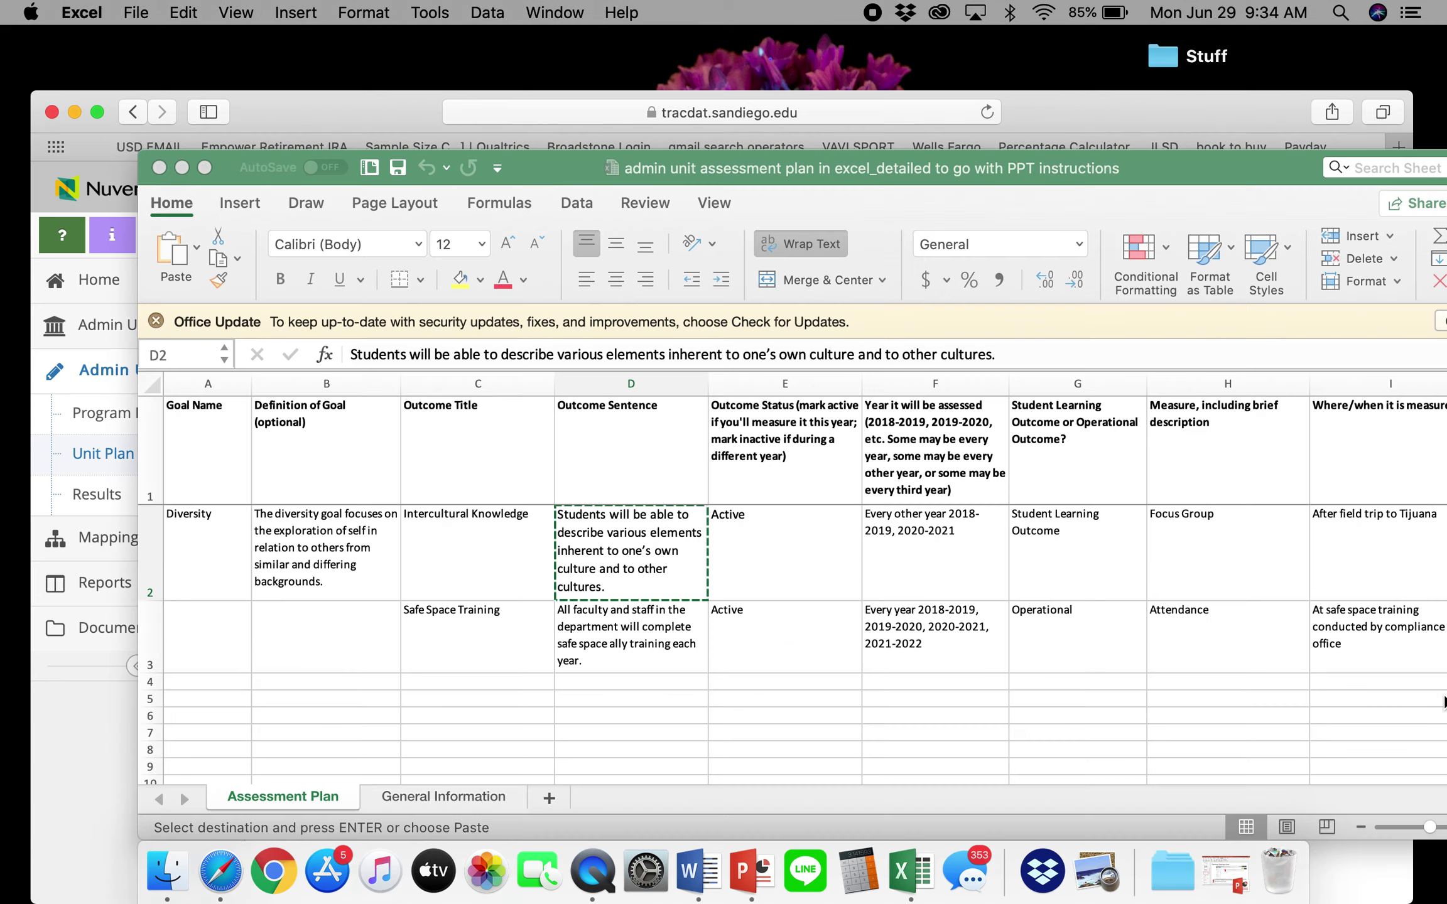
pyautogui.click(1065, 132)
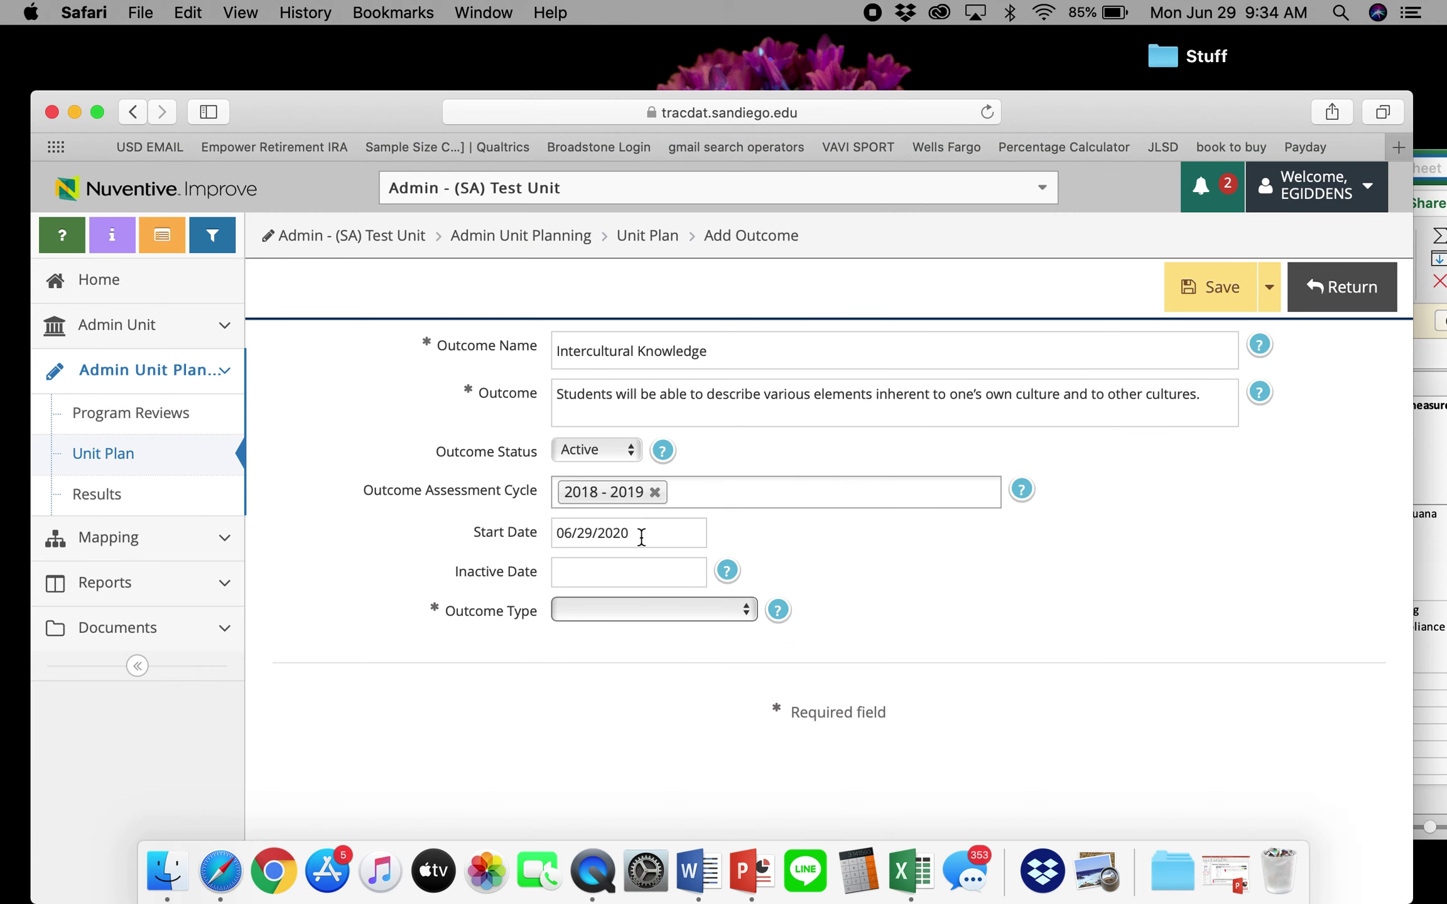
pyautogui.click(594, 618)
pyautogui.click(601, 634)
pyautogui.click(1247, 305)
pyautogui.click(1328, 306)
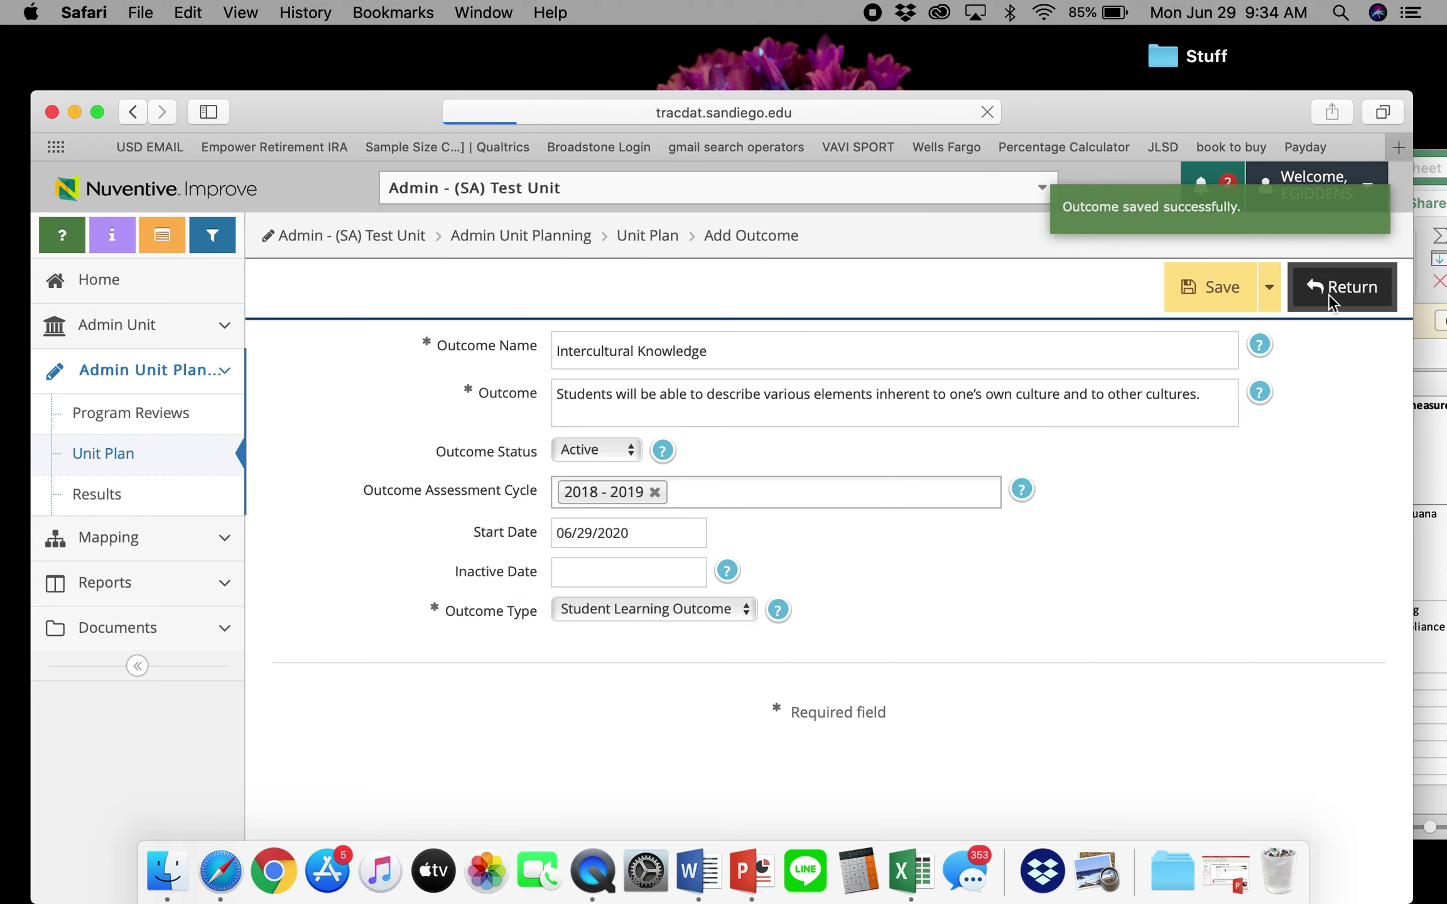
# Step: Switch to the PowerPoint instructions and review the slides from Entering an Outcome through Measures Main Screen
pyautogui.click(751, 871)
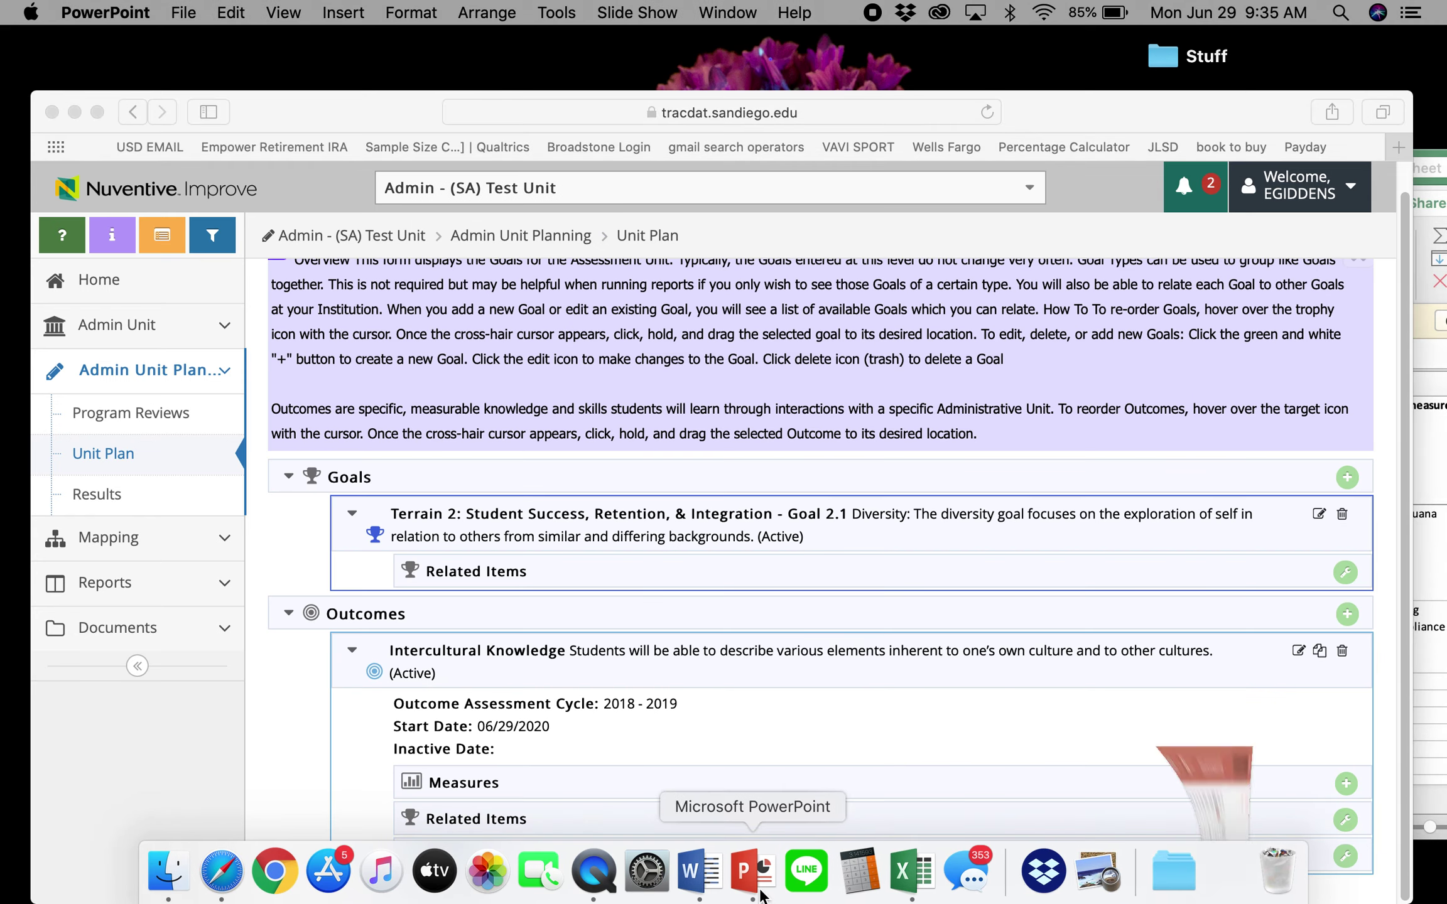
pyautogui.click(149, 595)
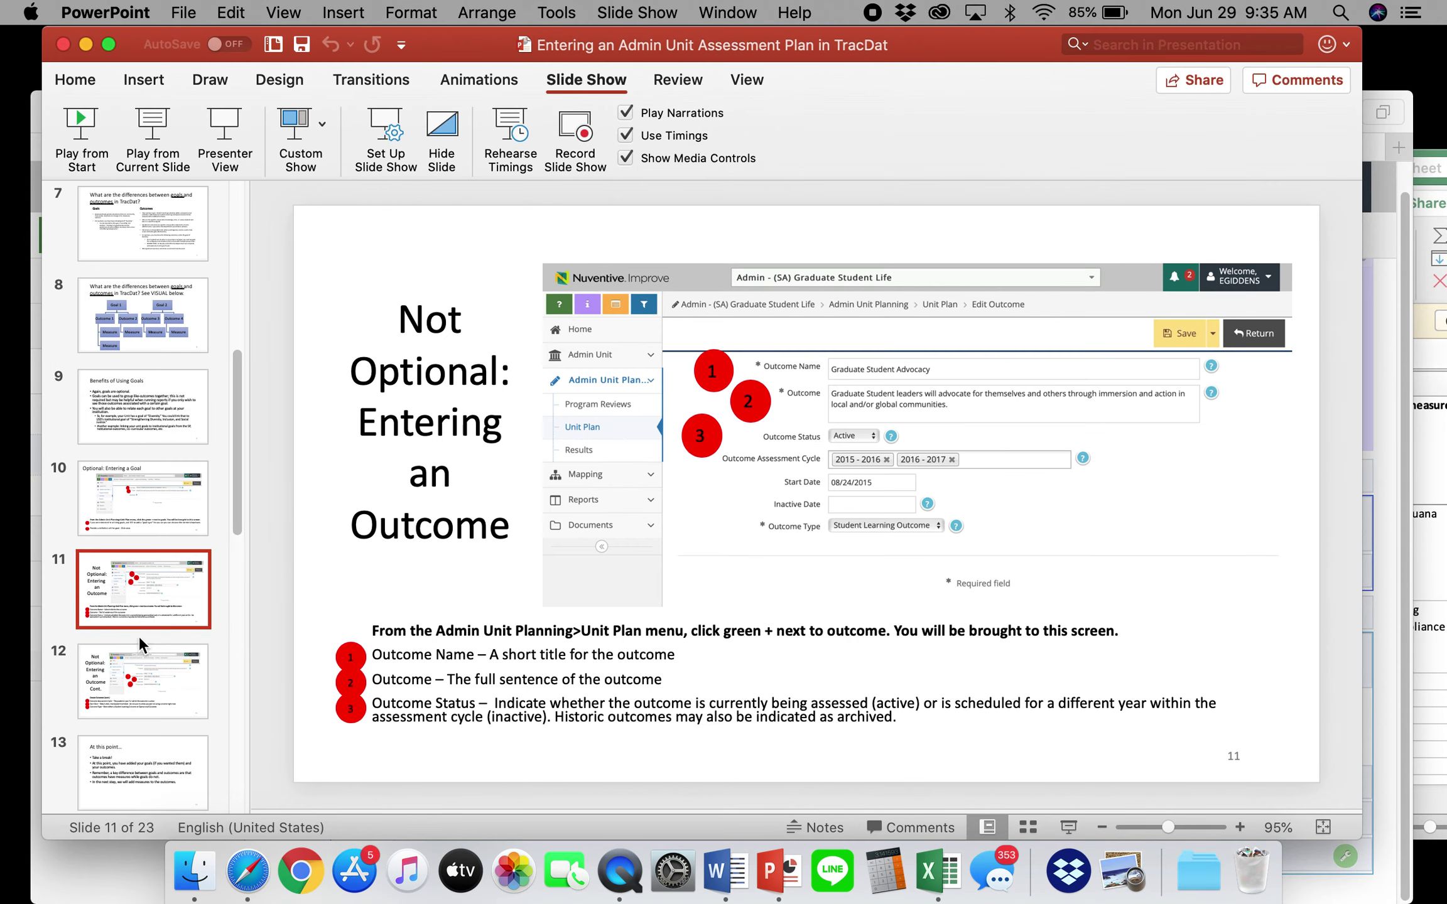
pyautogui.click(151, 699)
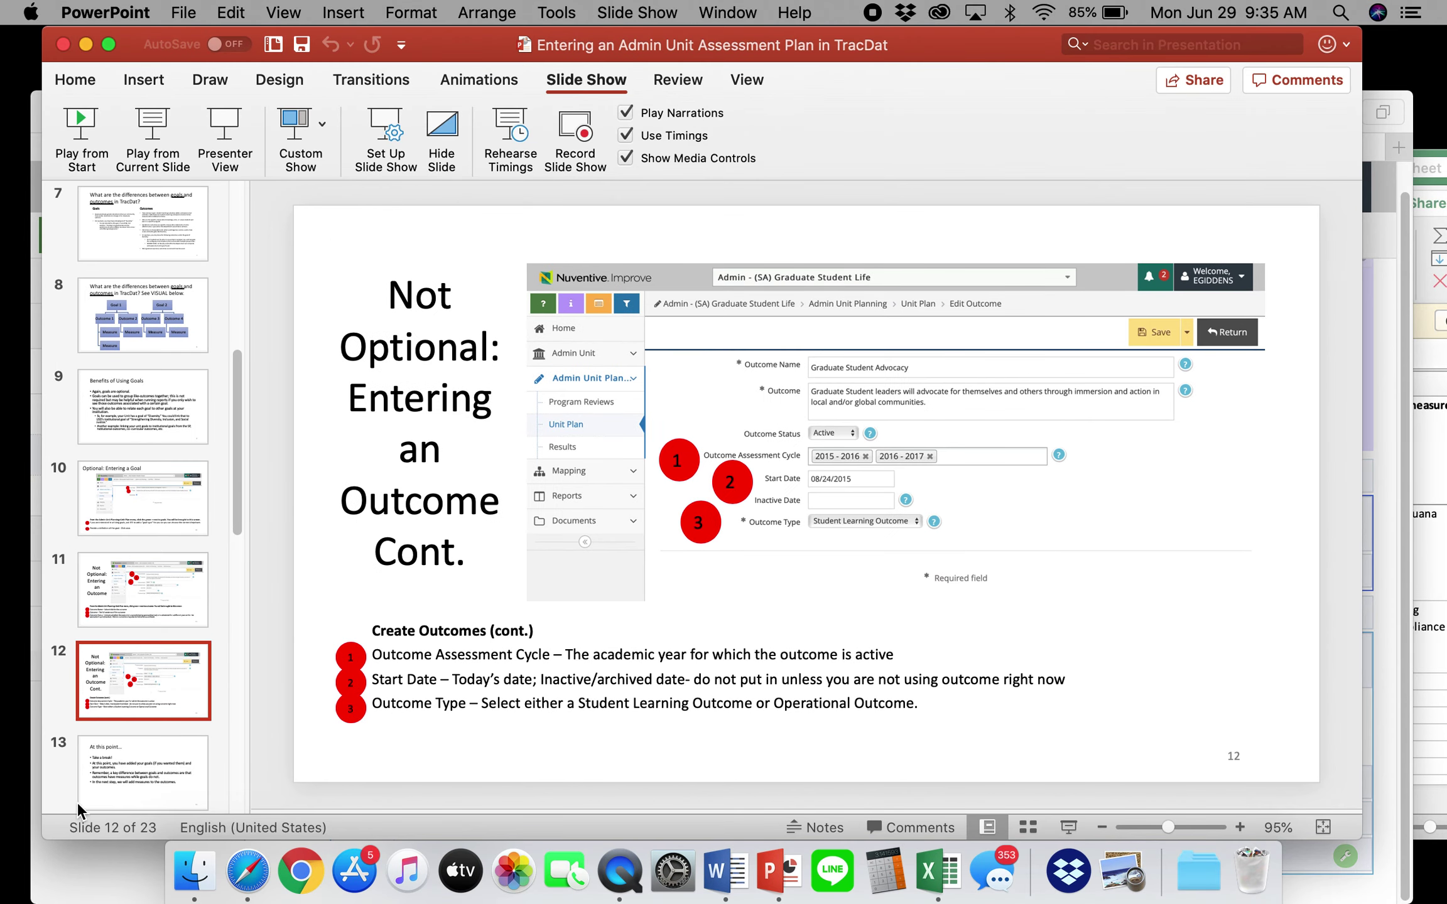
pyautogui.click(115, 779)
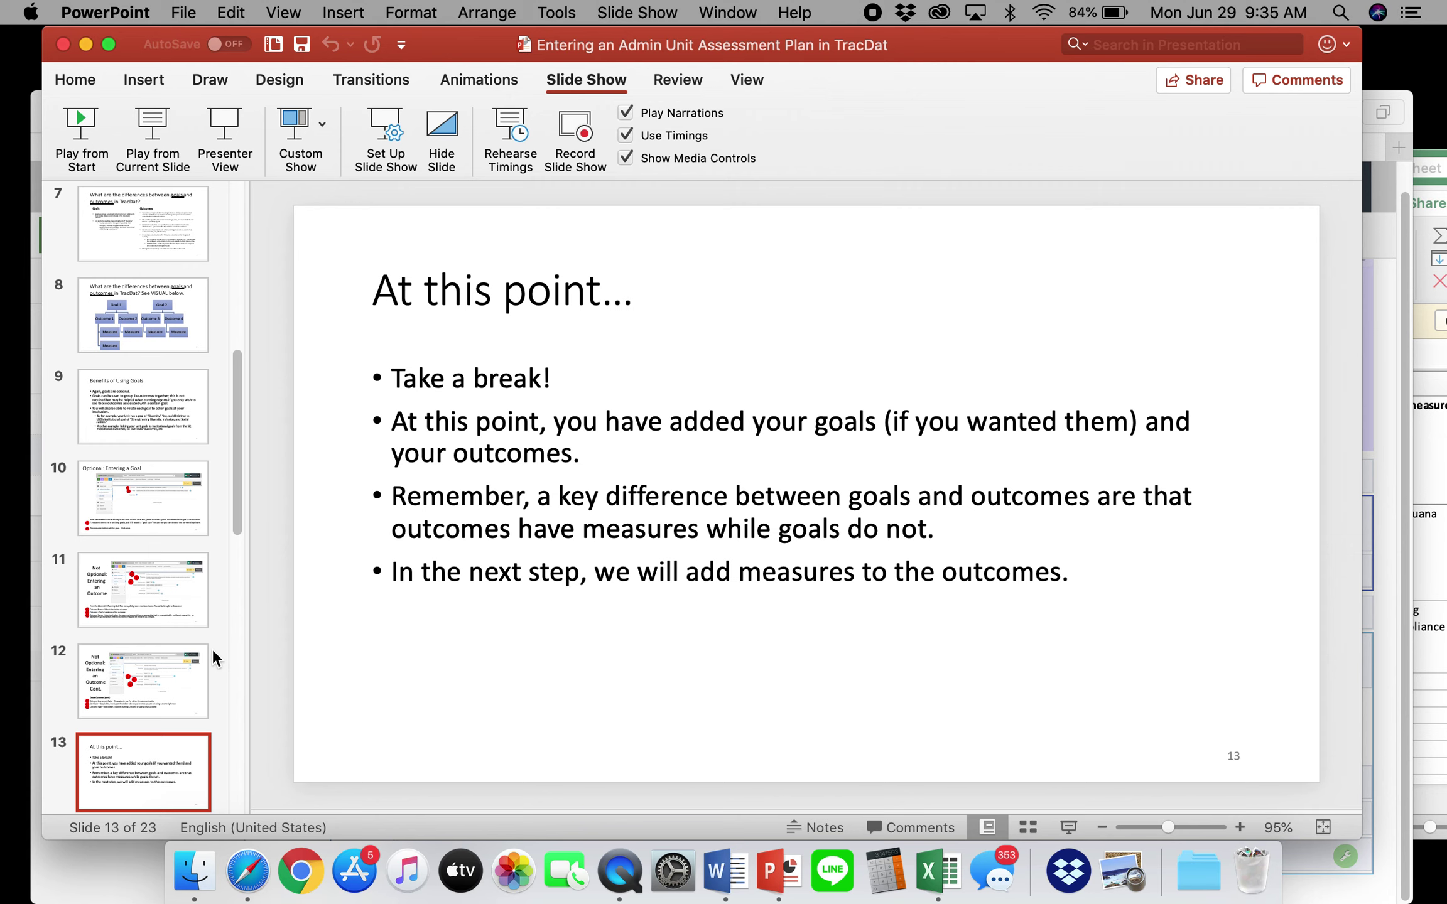
pyautogui.scroll(-4, 201, 678)
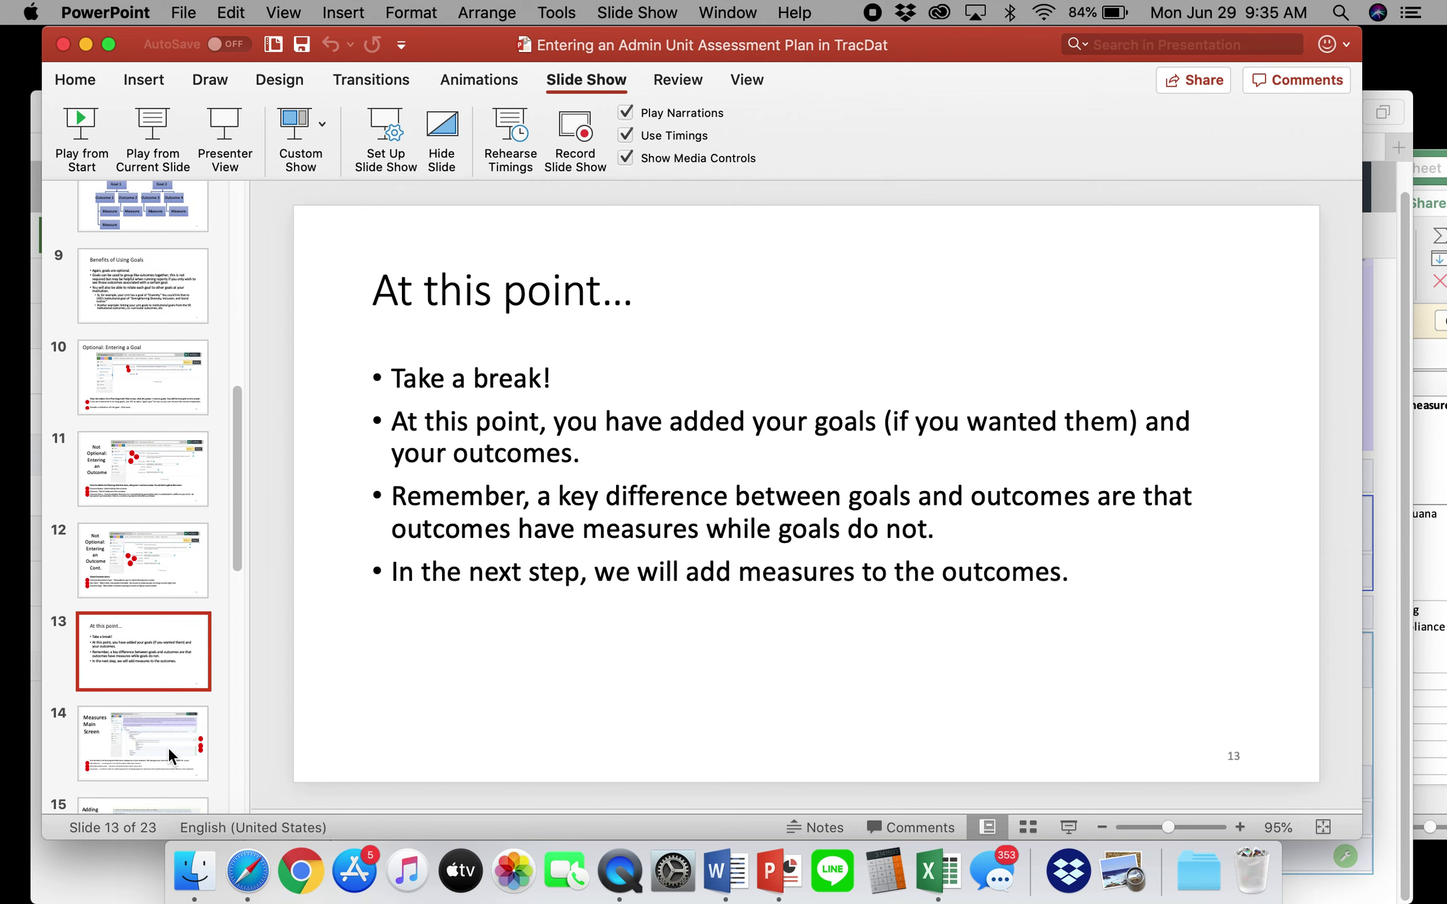
pyautogui.scroll(-3, 167, 747)
pyautogui.click(155, 675)
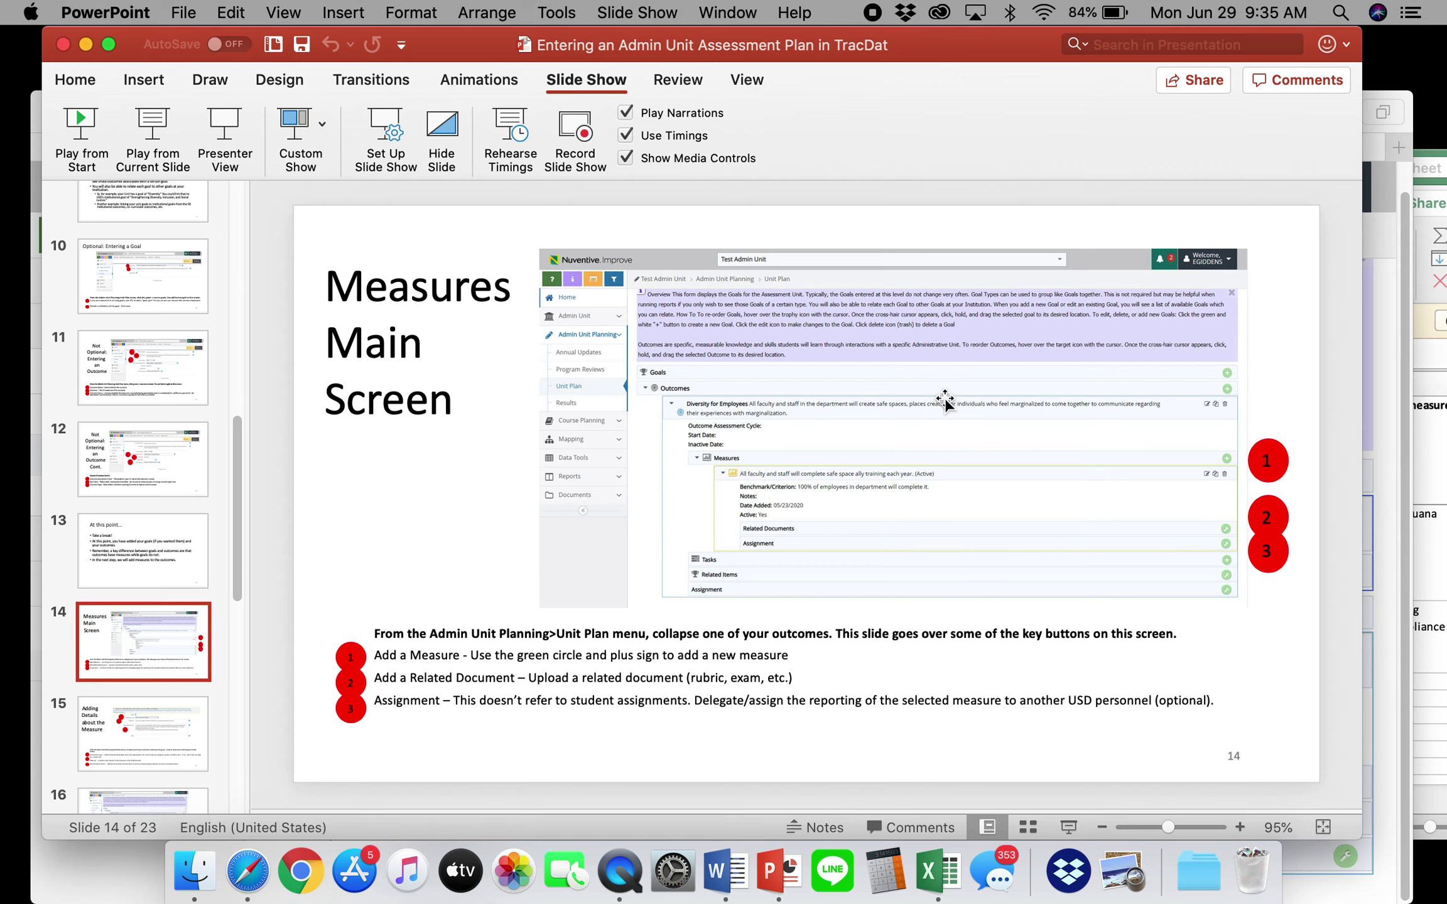
# Step: Switch to TracDat in Safari and locate the option to add a measure under the Intercultural Knowledge outcome
pyautogui.click(65, 880)
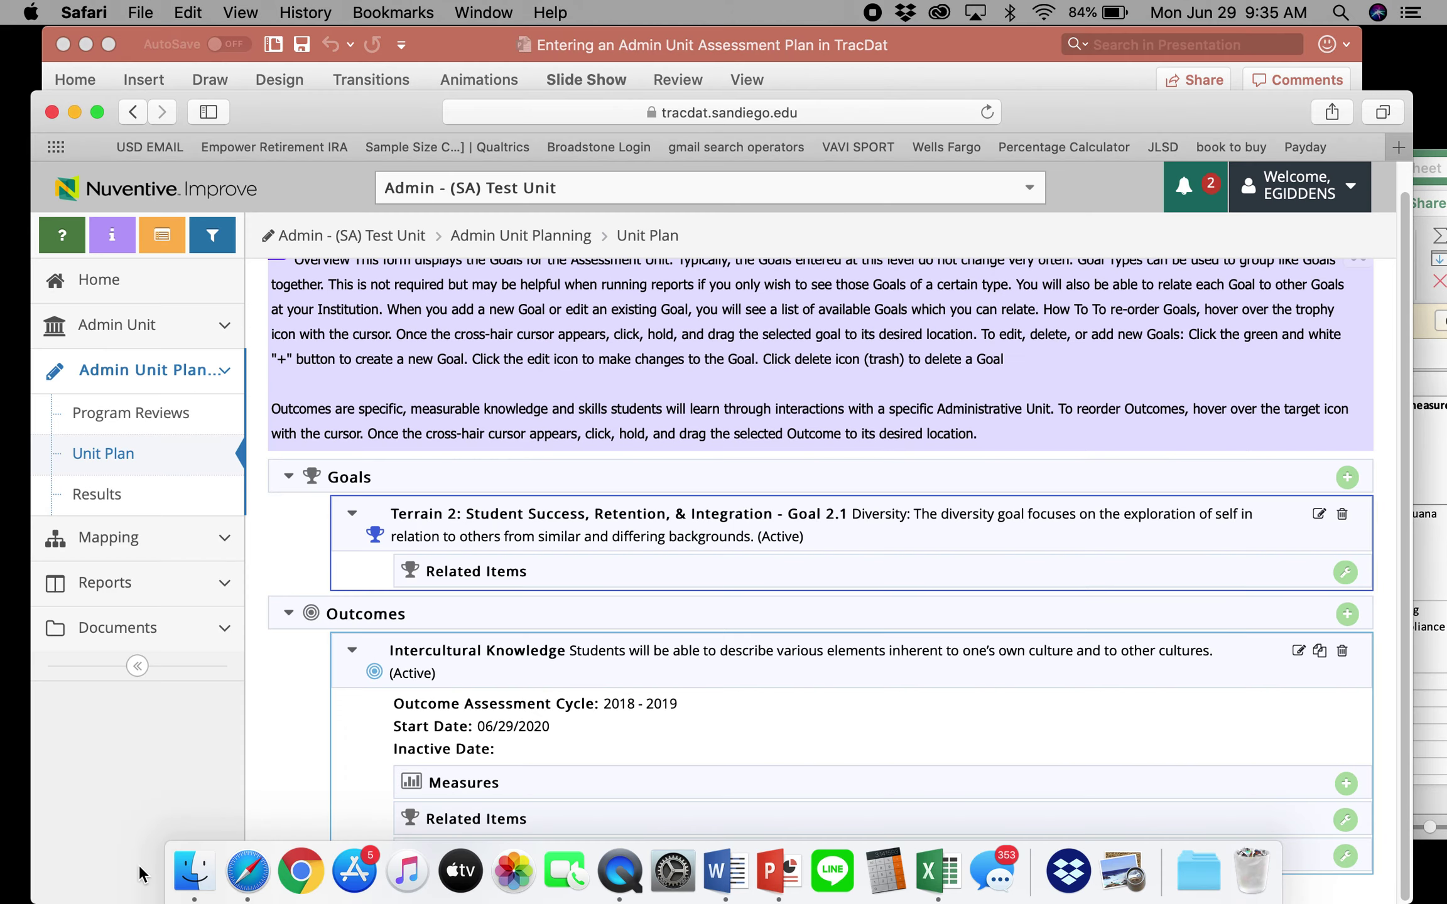
pyautogui.scroll(1, 493, 605)
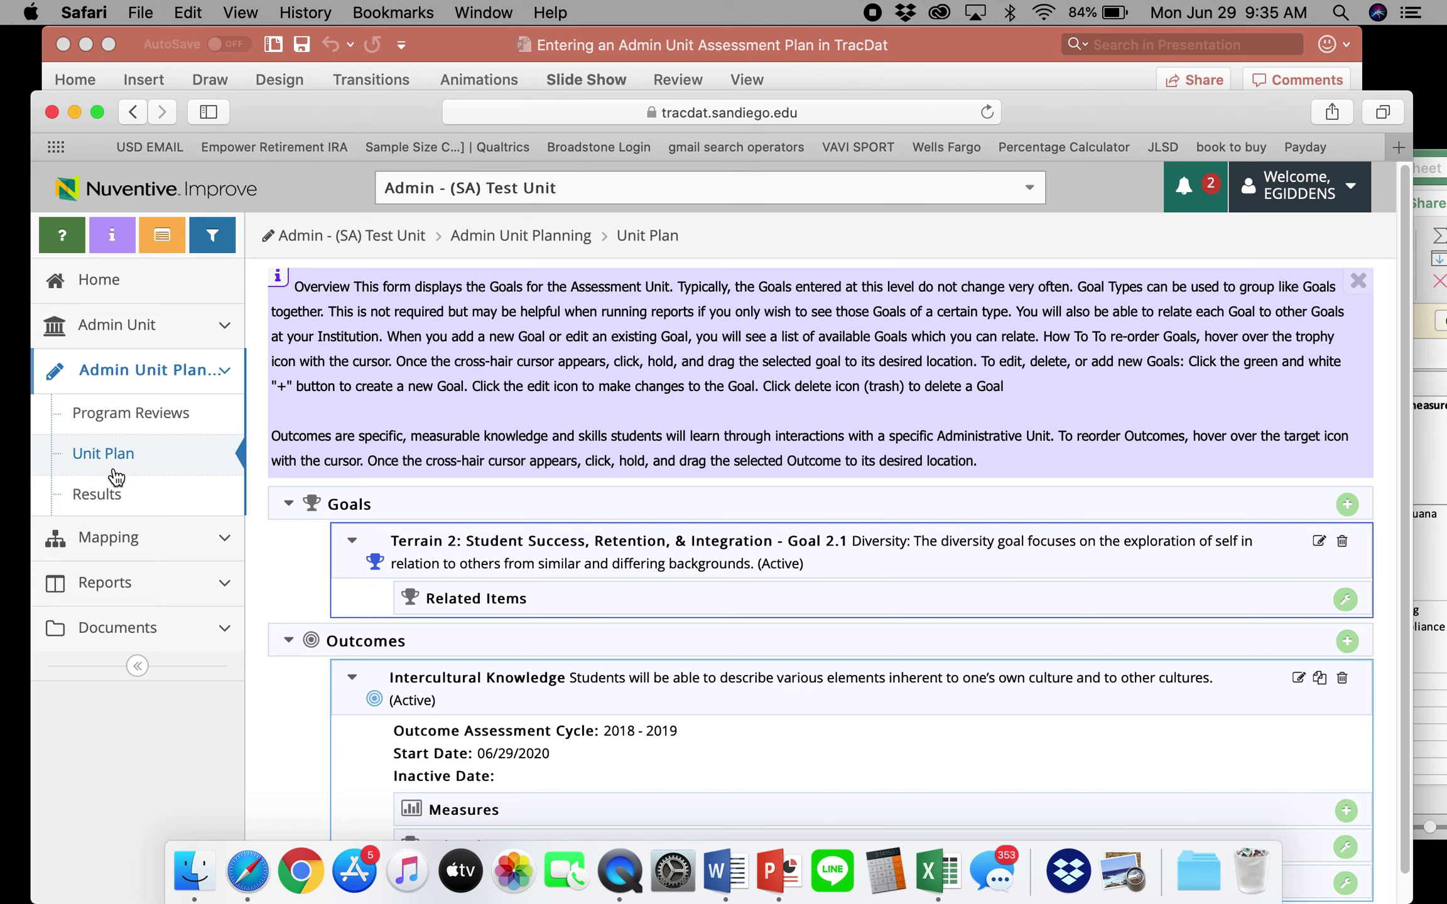
pyautogui.scroll(-1, 389, 634)
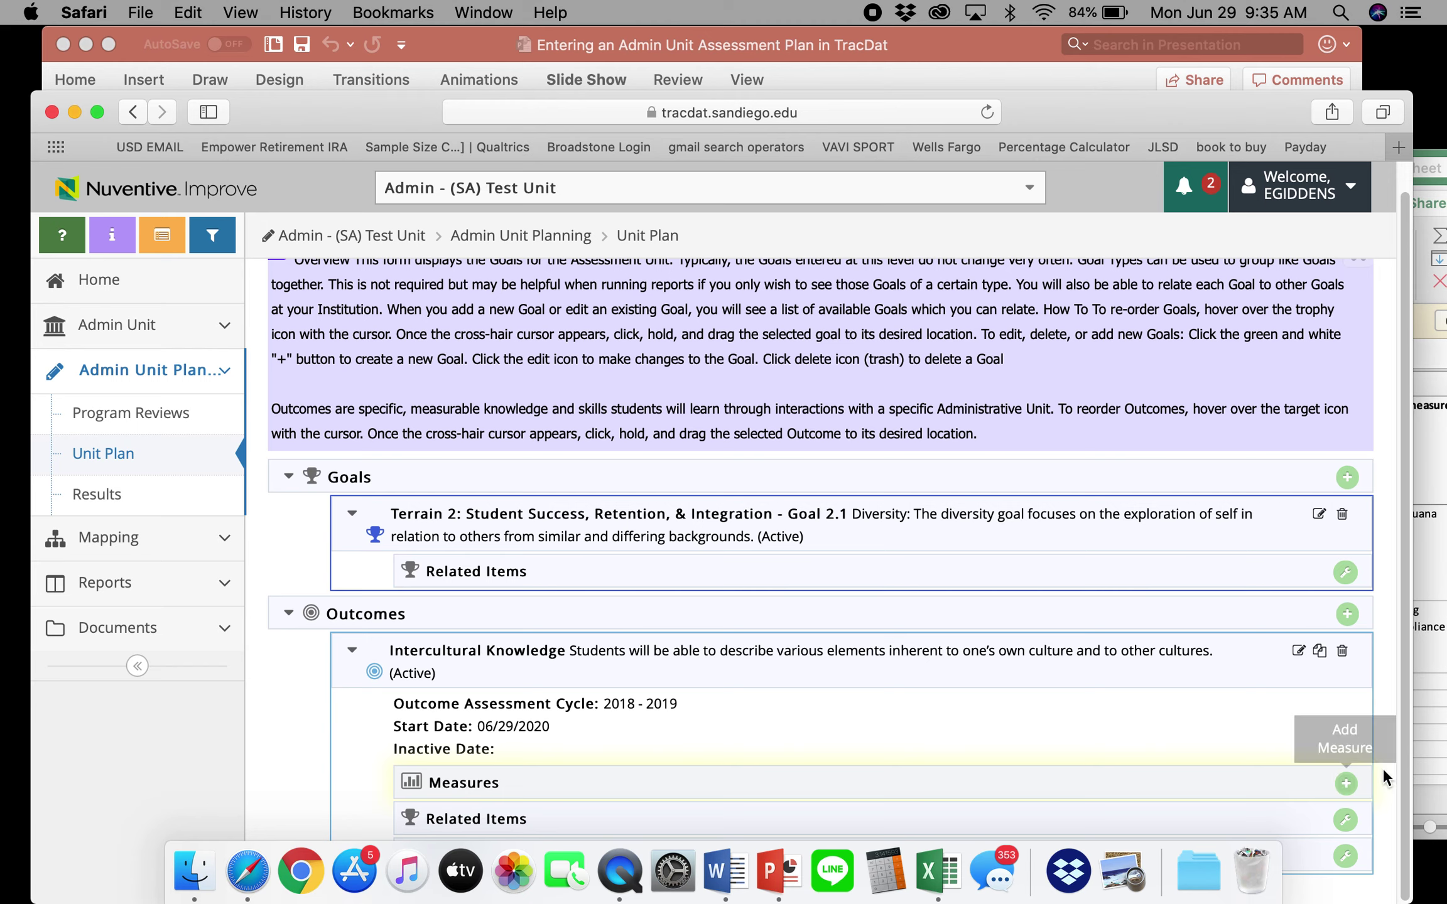
# Step: Present the Measures Main Screen and Adding Details about the Measure slides in PowerPoint, then exit the slide show
pyautogui.click(982, 44)
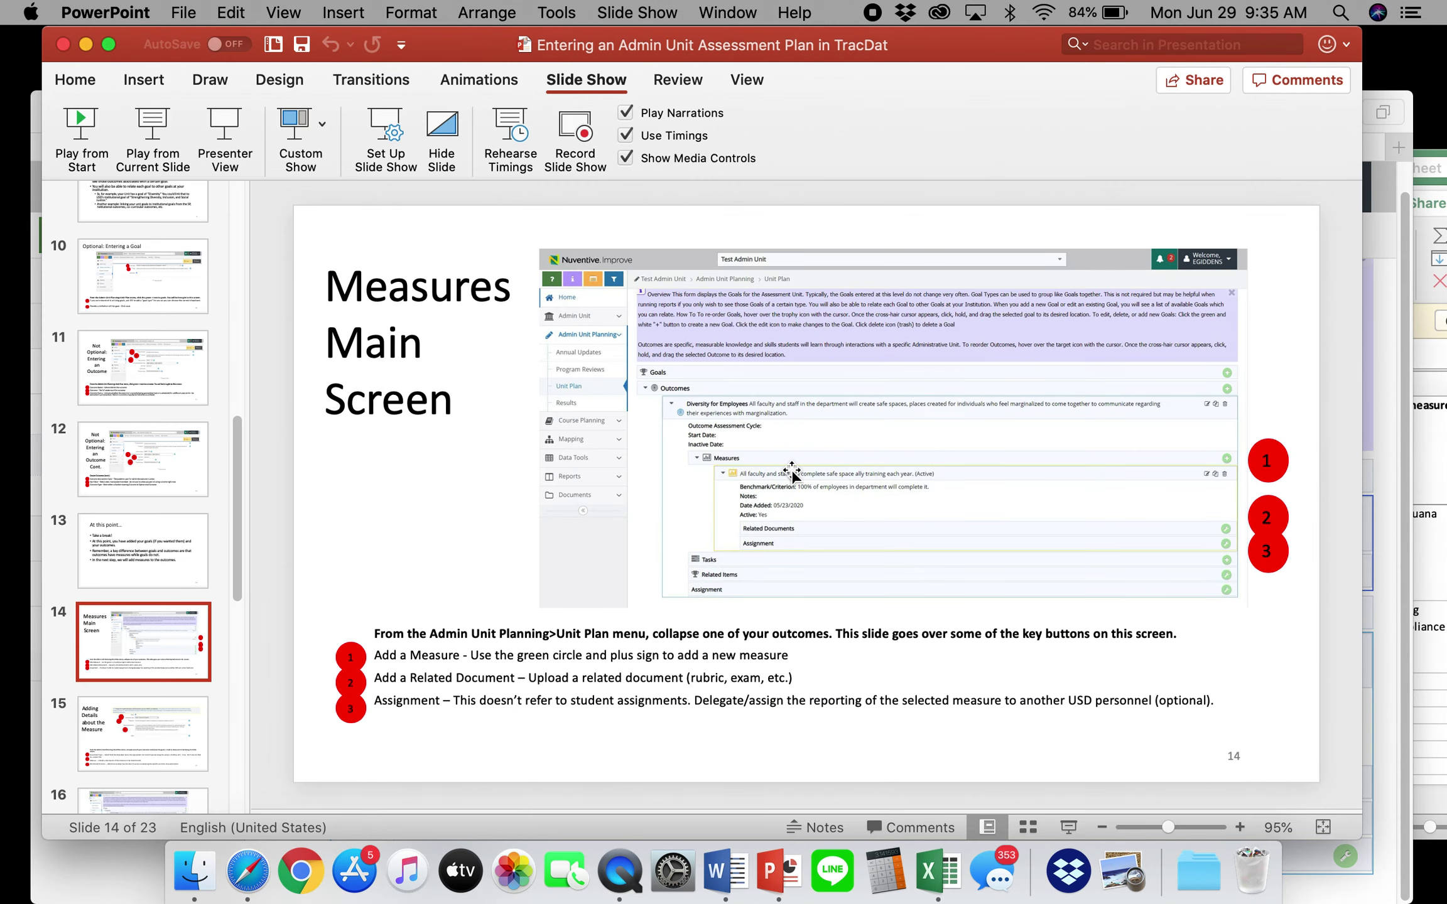
pyautogui.click(164, 133)
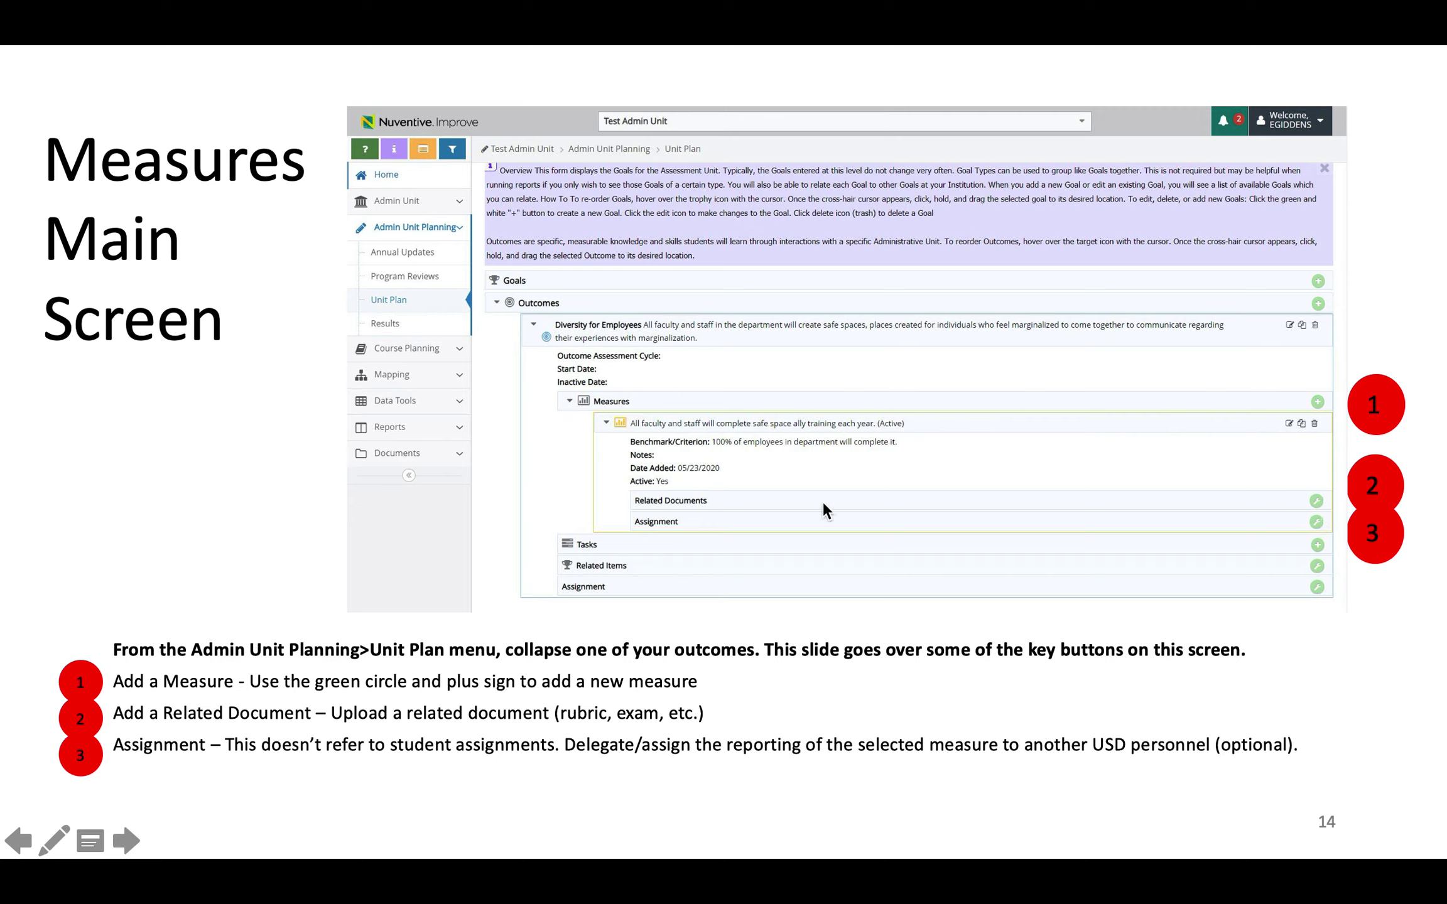
pyautogui.press('Right')
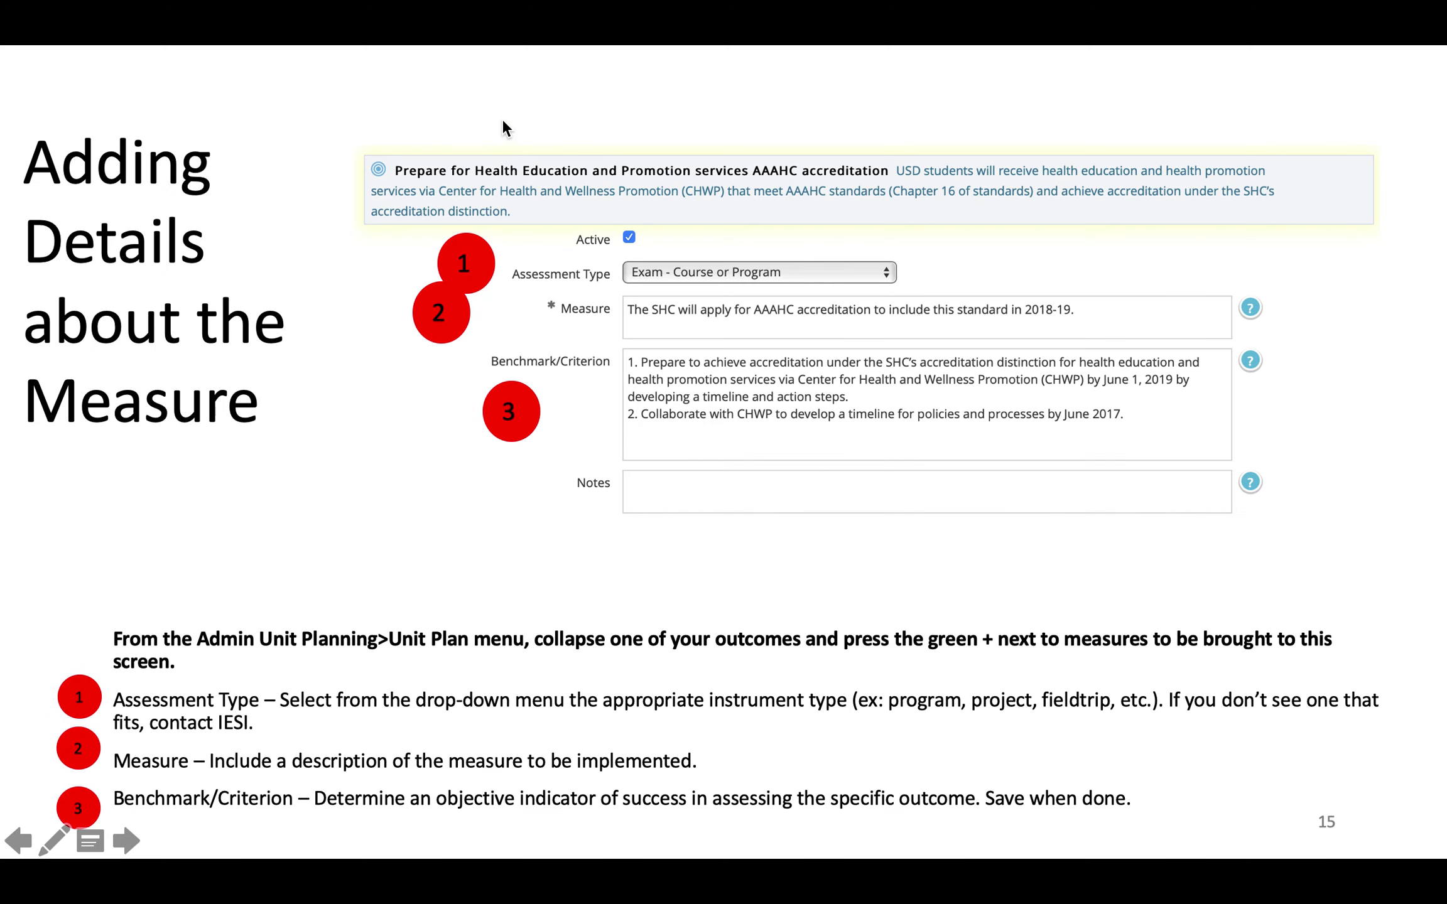
pyautogui.press('Escape')
# Step: Move the PowerPoint window aside, return to TracDat and start a new measure for the Intercultural Knowledge outcome
pyautogui.moveTo(768, 48); pyautogui.dragTo(486, 186)
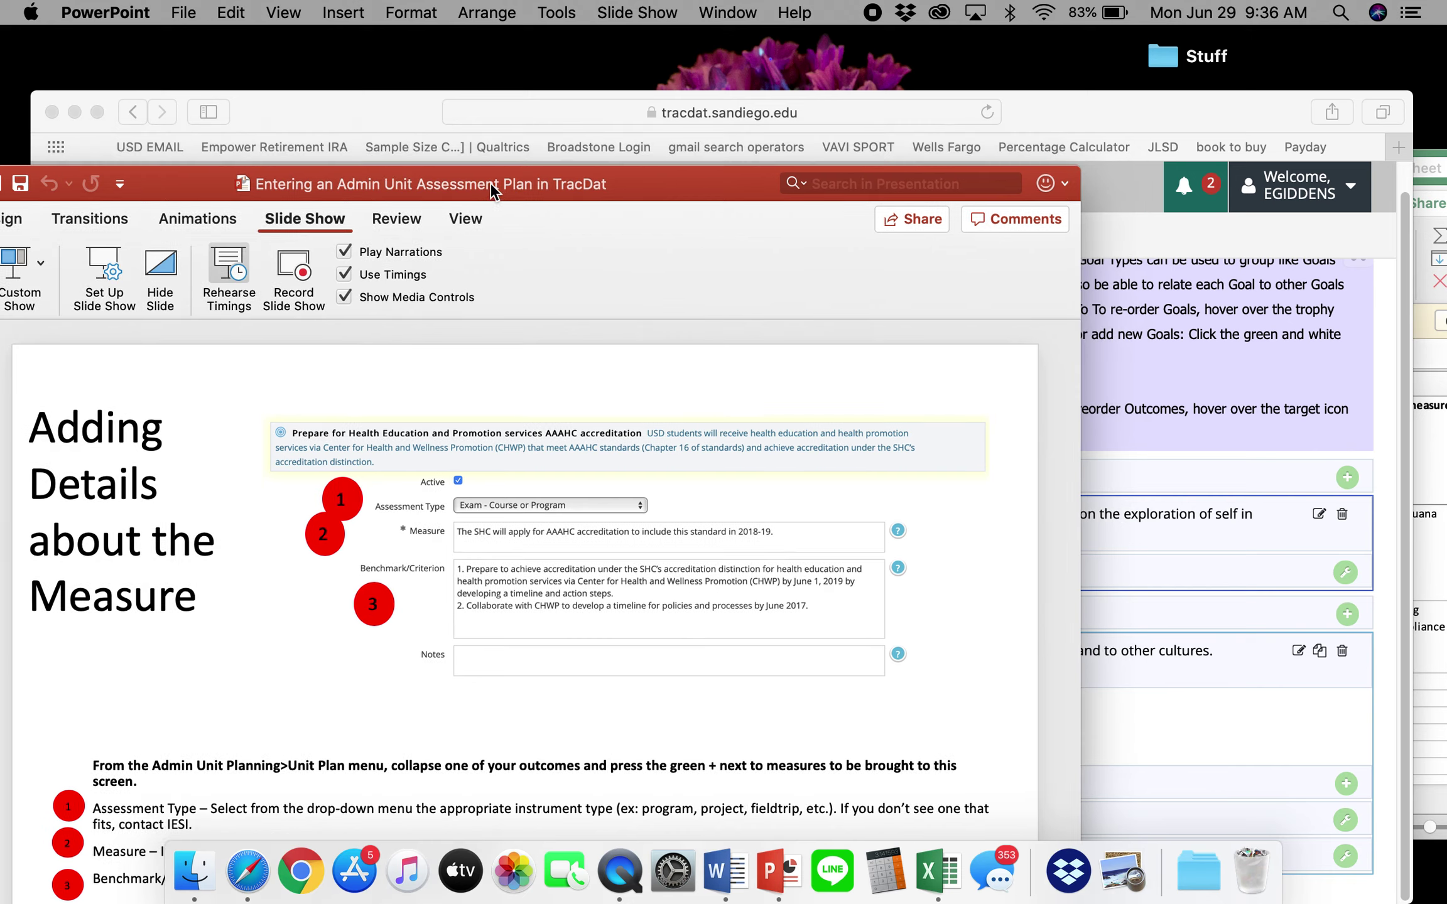
pyautogui.click(1227, 112)
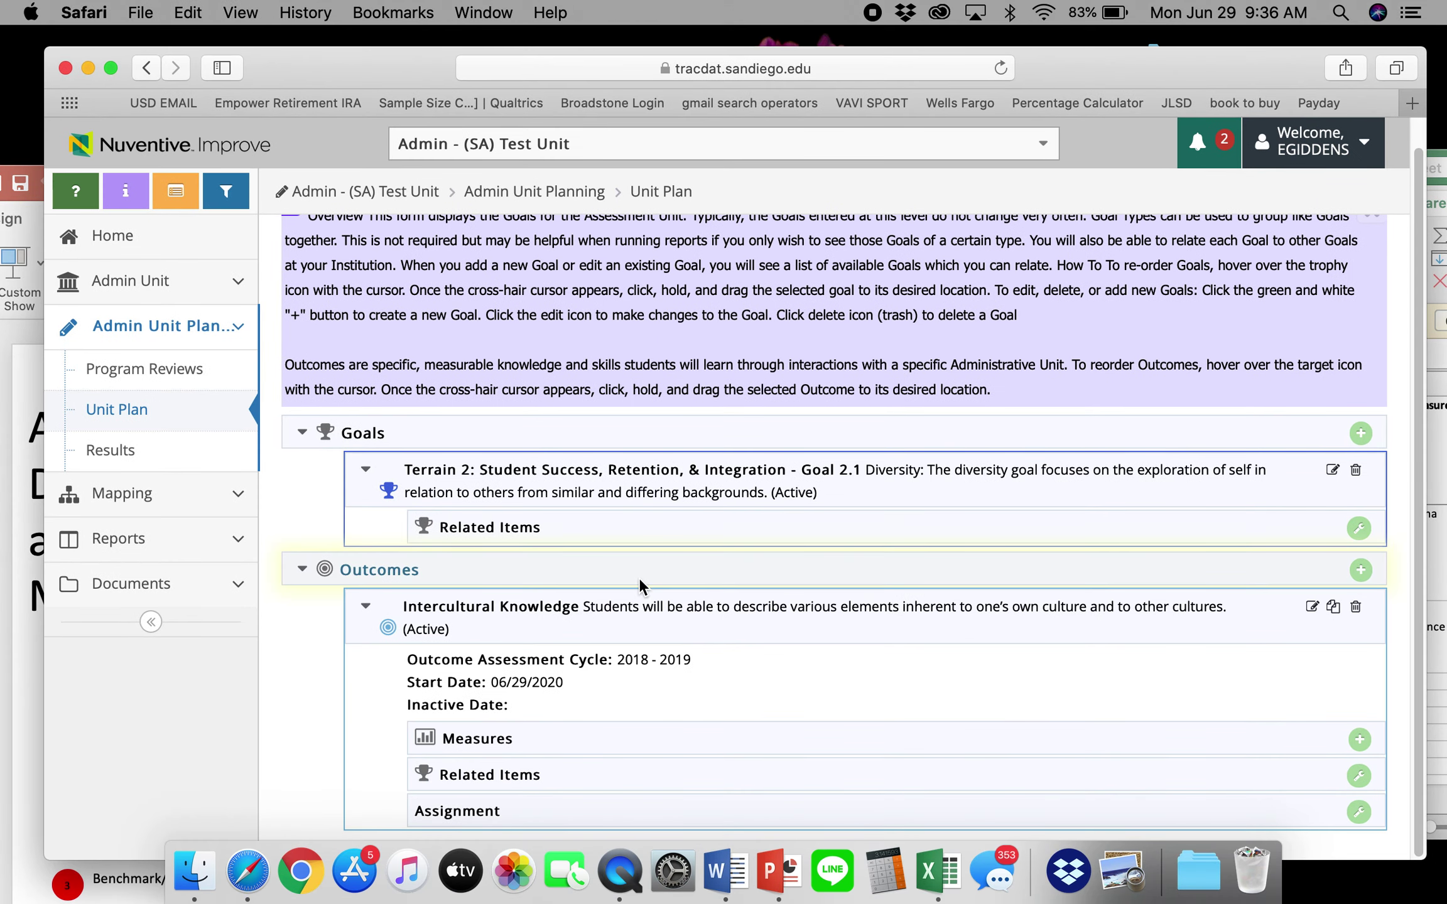
pyautogui.click(1360, 741)
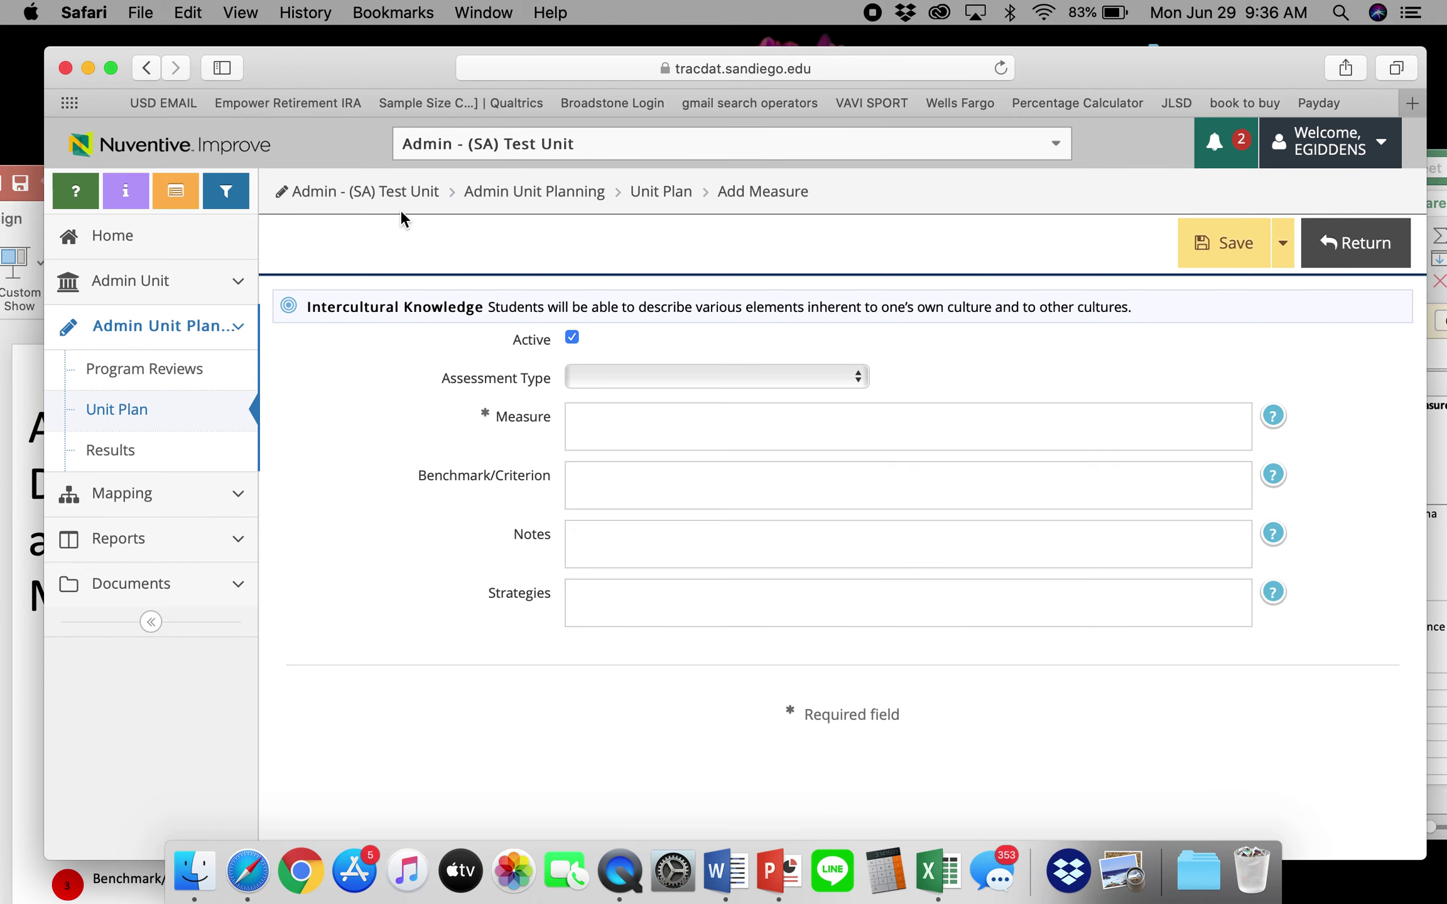
pyautogui.moveTo(425, 61); pyautogui.dragTo(401, 48)
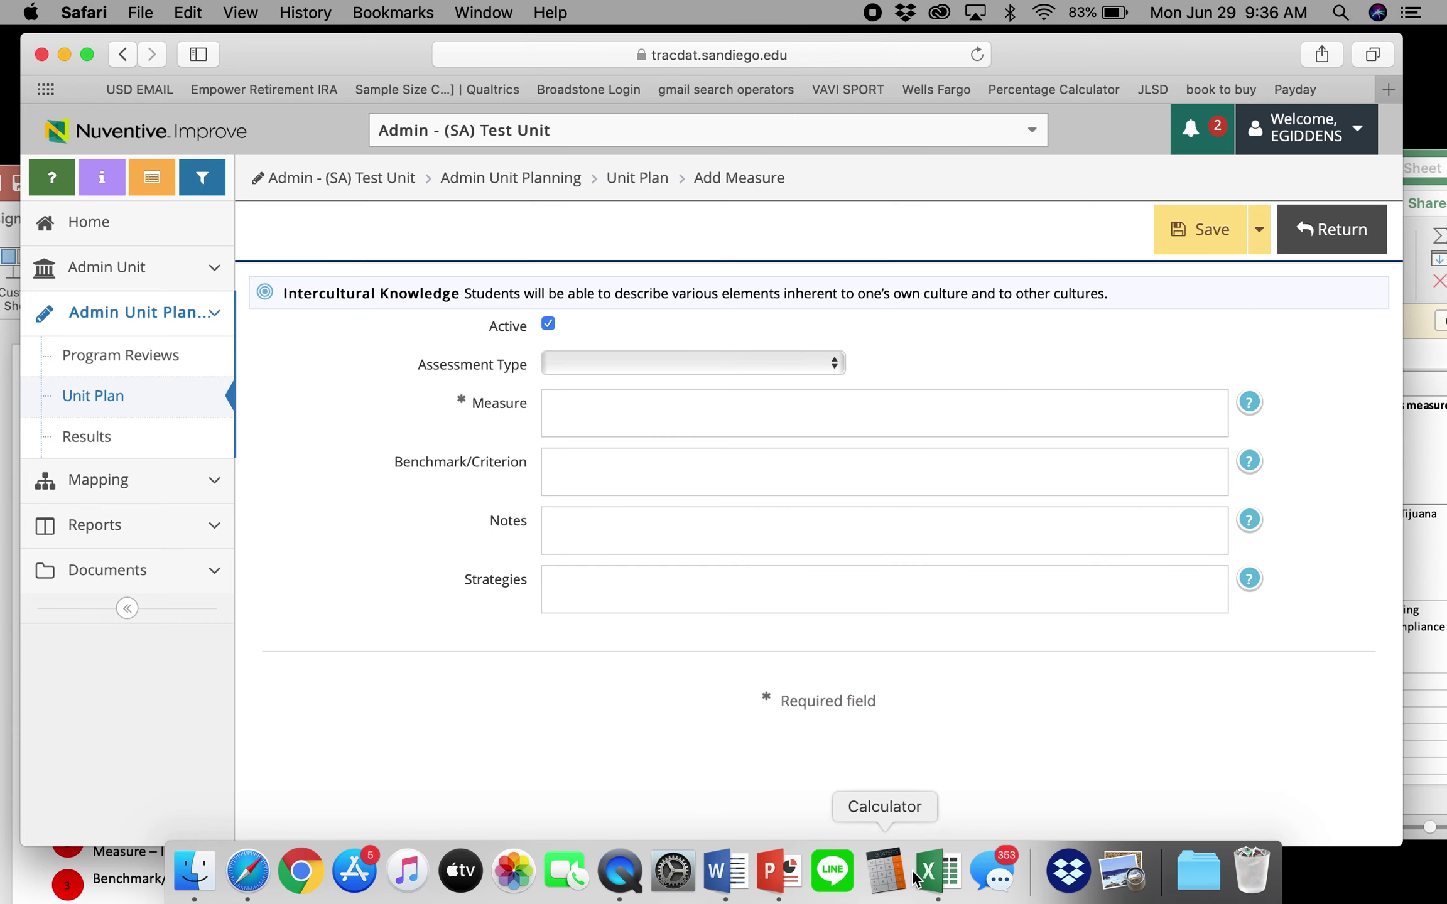
# Step: Copy the measure "Focus Group" for Intercultural Knowledge from the Excel plan into the new measure's Measure text
pyautogui.click(936, 879)
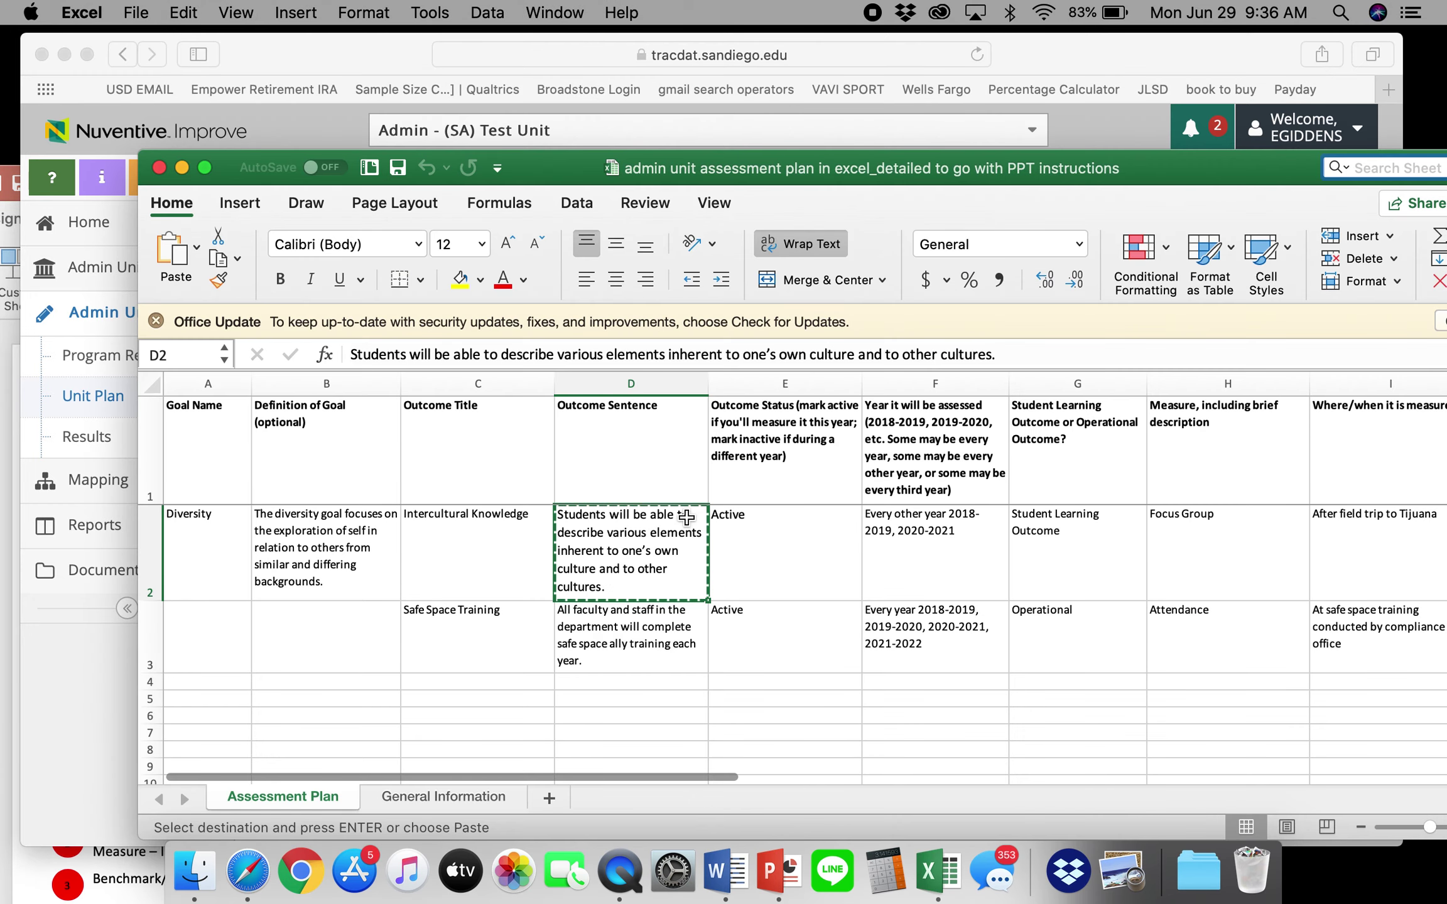
pyautogui.moveTo(1140, 174); pyautogui.dragTo(1108, 175)
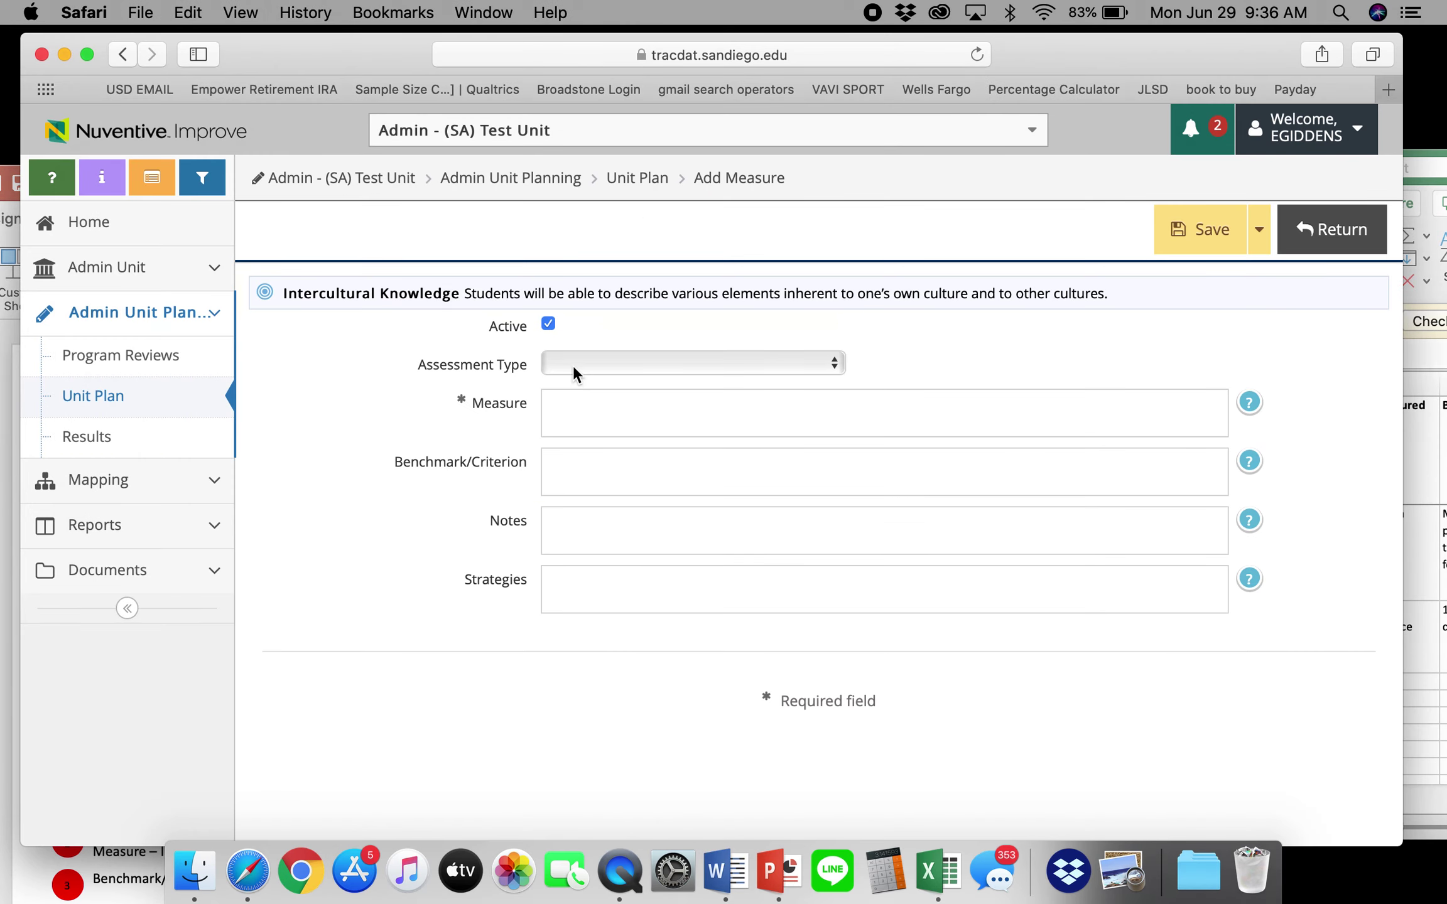
pyautogui.click(577, 364)
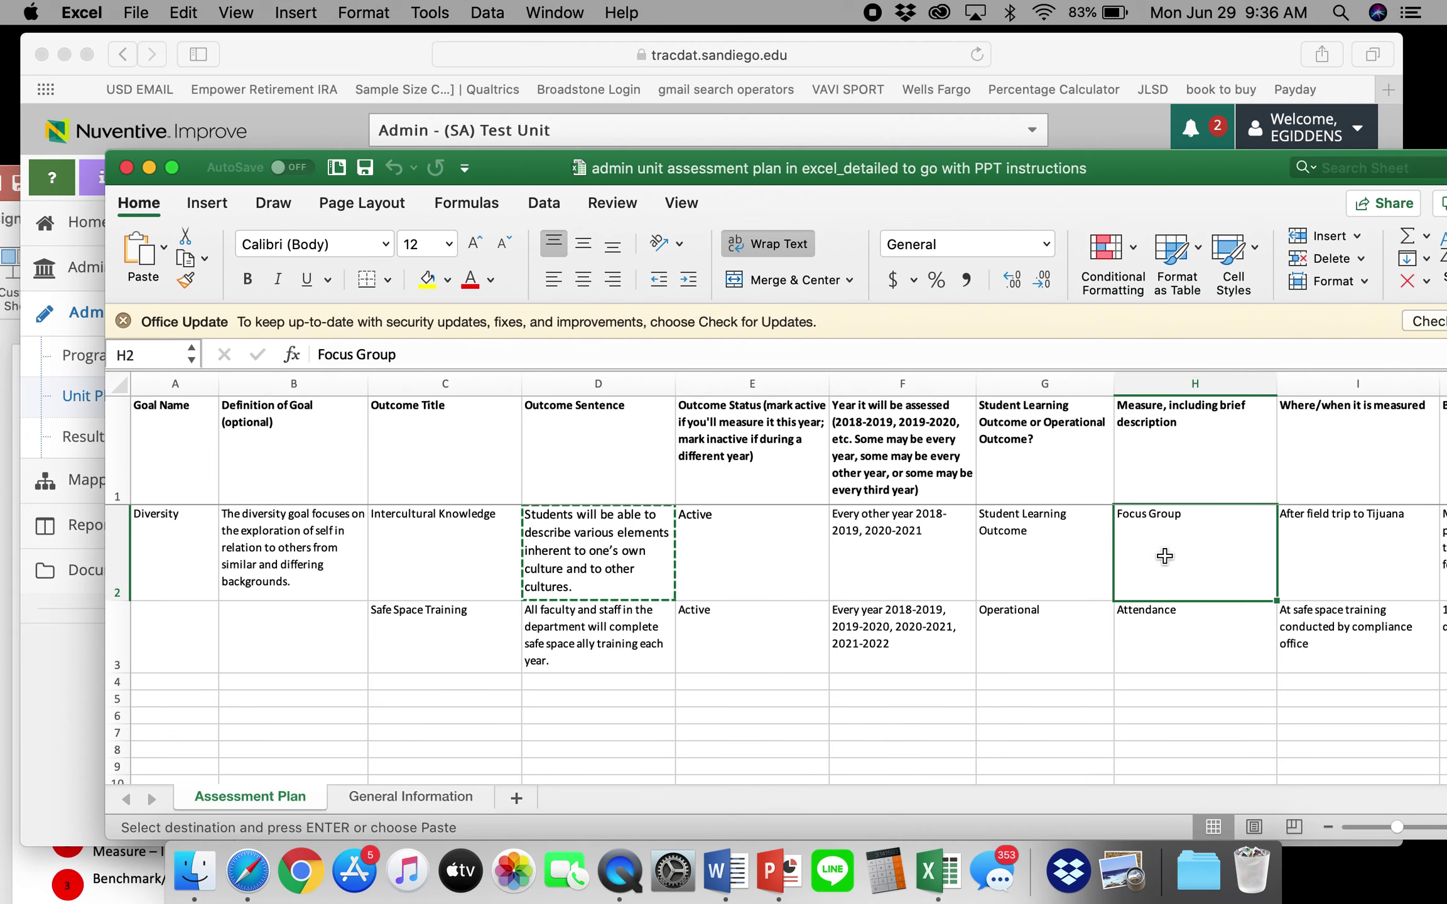
pyautogui.click(1158, 562)
pyautogui.press('super+c')
pyautogui.click(1105, 50)
pyautogui.click(574, 422)
pyautogui.press('super+v')
# Step: Set the Assessment Type to Focus Group and extend the Measure text to "Focus Group with 8-10 students in their senior year"
pyautogui.click(572, 365)
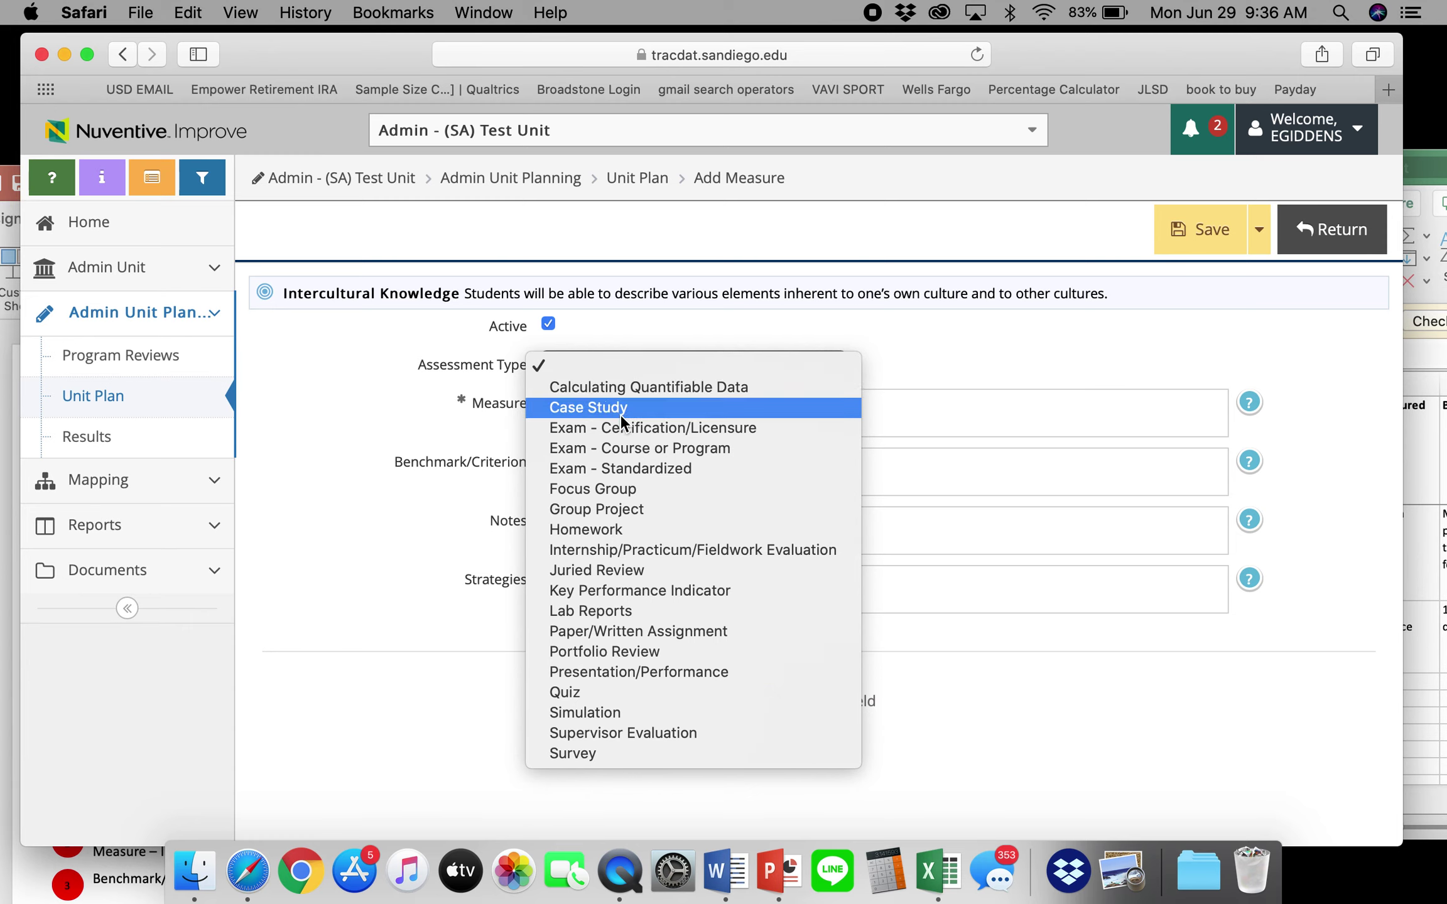
pyautogui.click(743, 489)
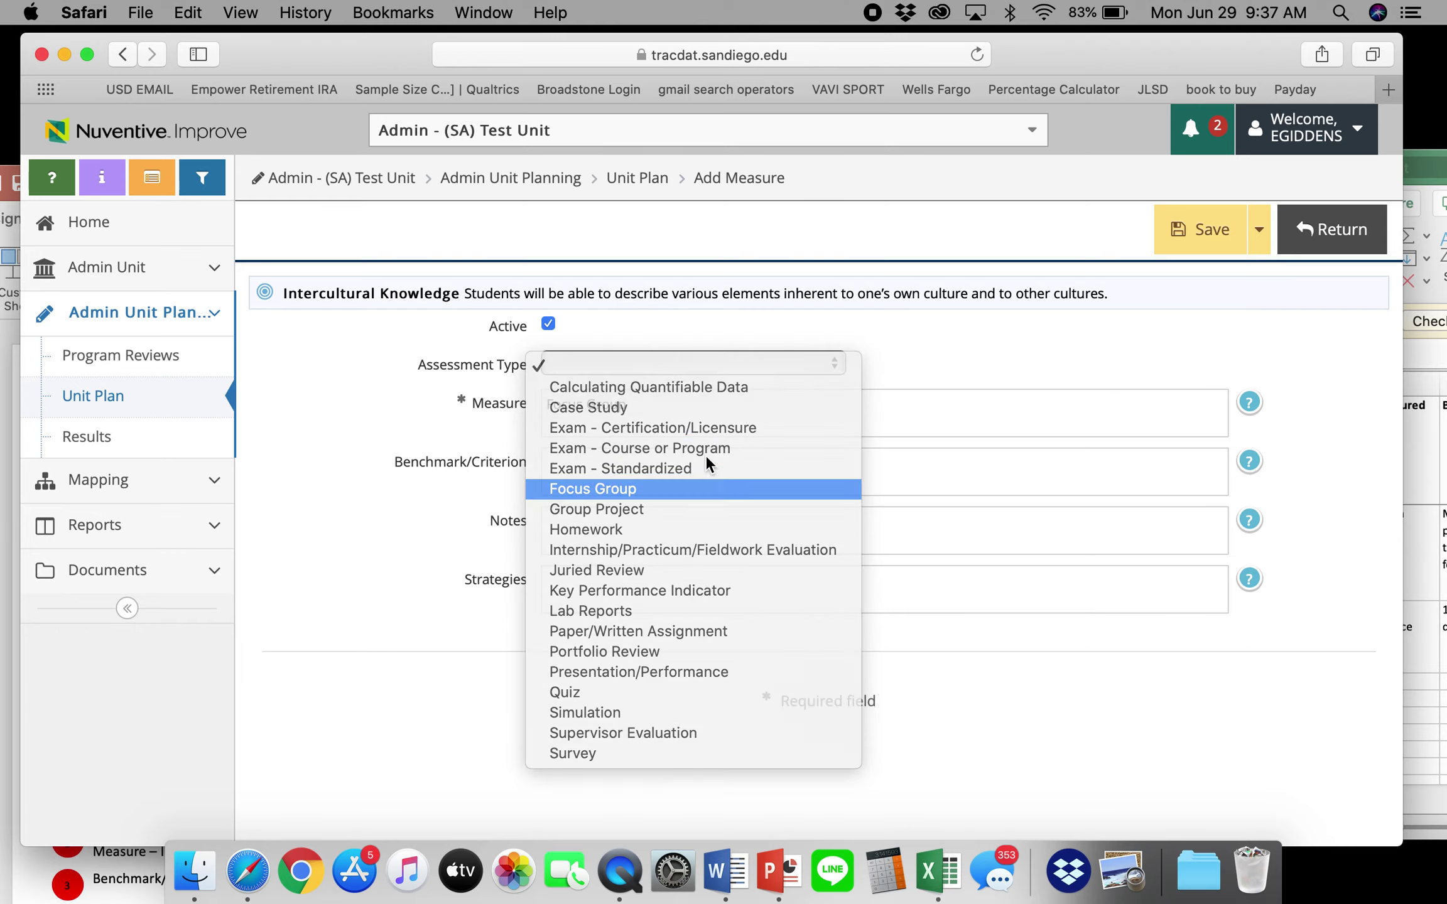
pyautogui.click(625, 412)
pyautogui.write('with')
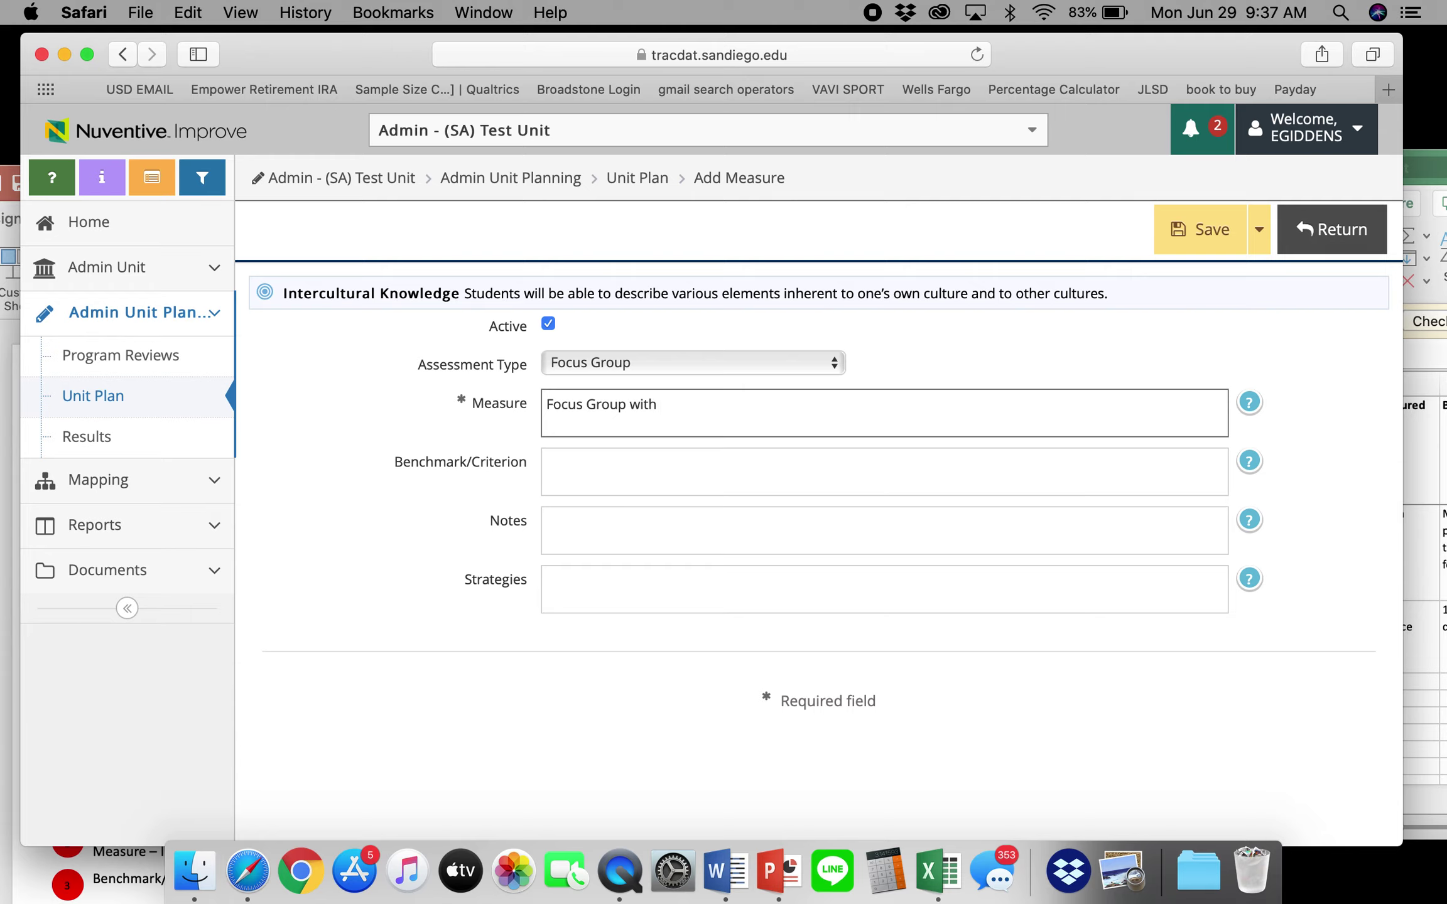
pyautogui.write(' 8-10 gr')
pyautogui.press('BackSpace')
pyautogui.press('BackSpace')
pyautogui.write('students in their senior year')
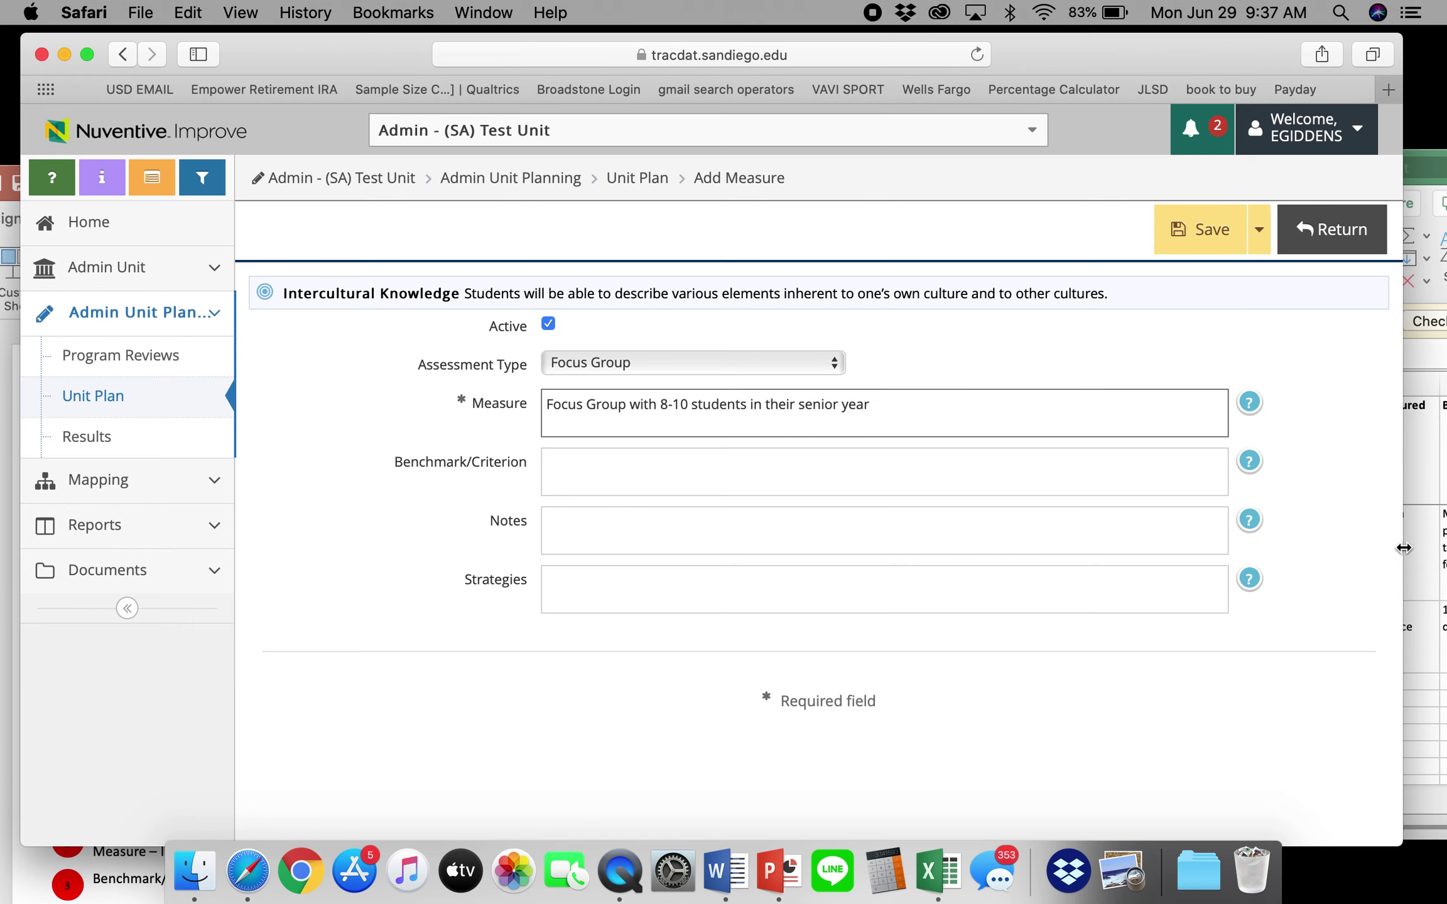
# Step: Copy the benchmark "Majority of students will provide positive, growth-type comments during focus group" from the Excel plan into Benchmark/Criterion, and return to the plan
pyautogui.click(1442, 672)
pyautogui.click(1352, 577)
pyautogui.press('super+c')
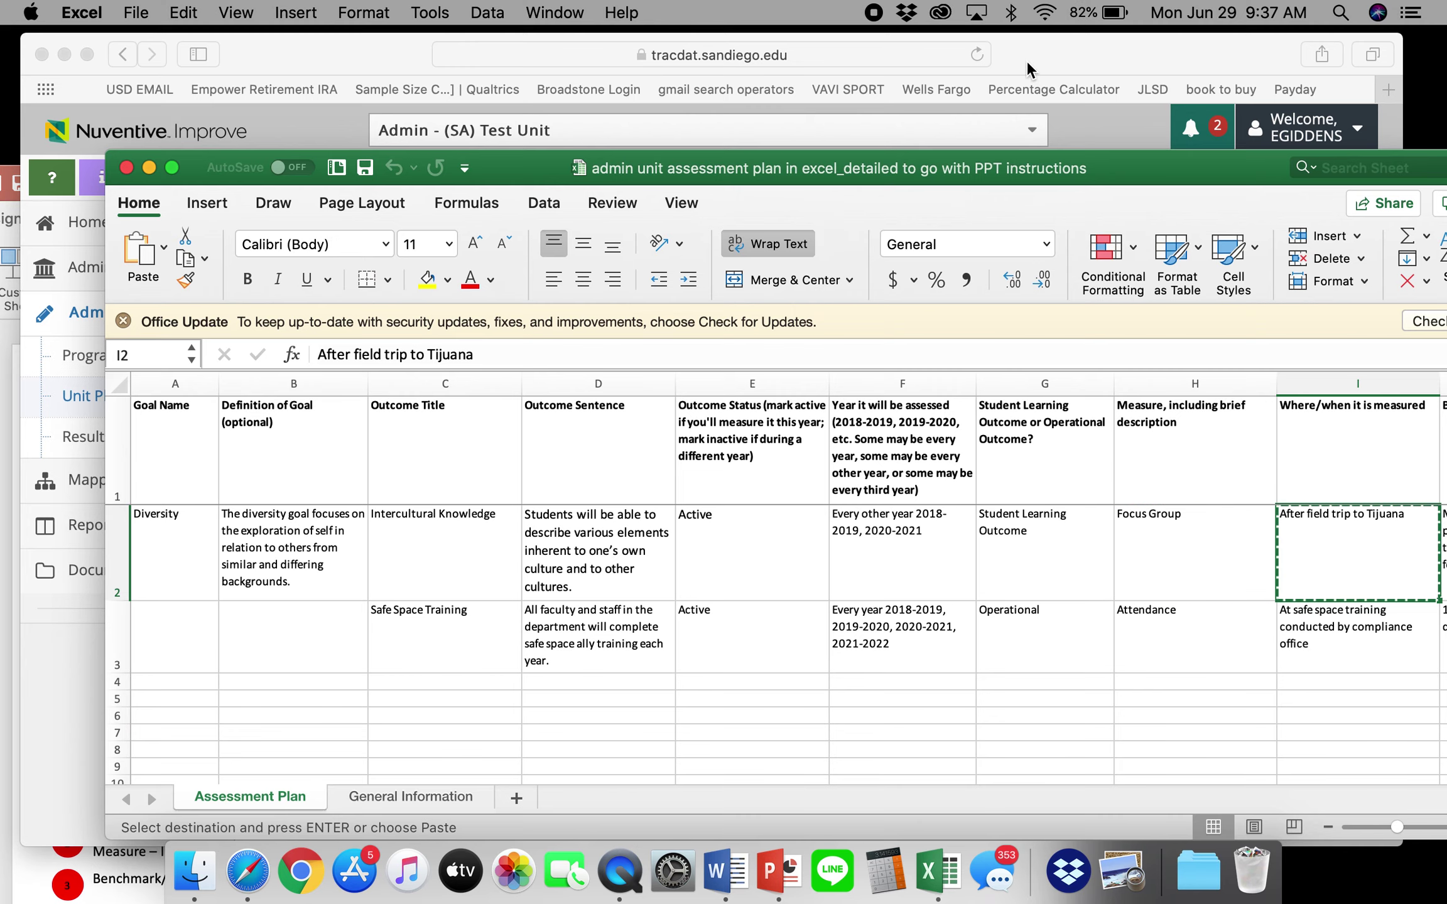
pyautogui.moveTo(1165, 169); pyautogui.dragTo(1083, 110)
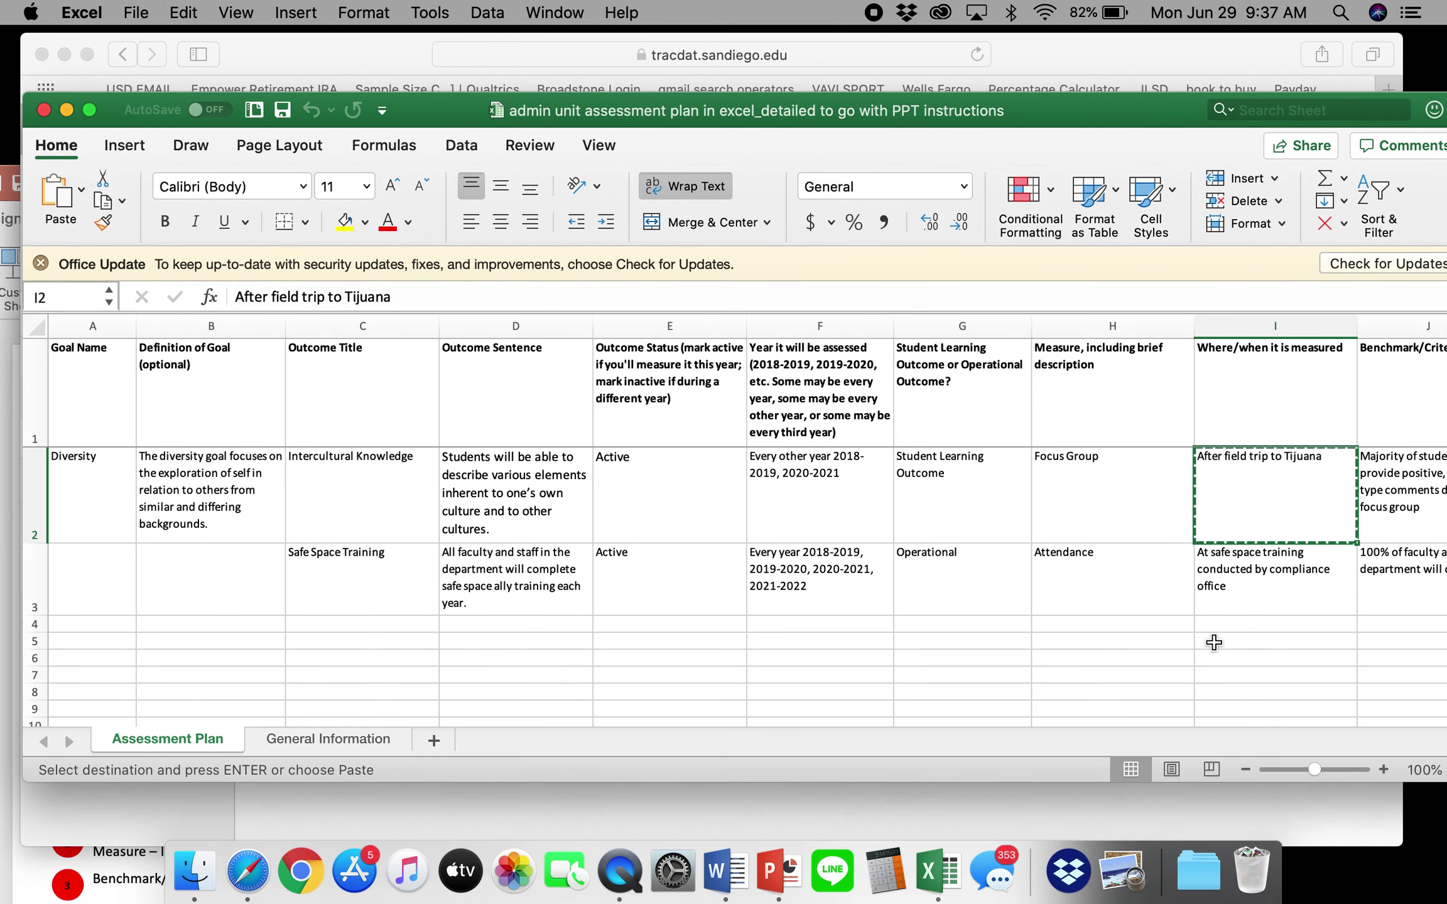
pyautogui.moveTo(578, 720); pyautogui.dragTo(677, 722)
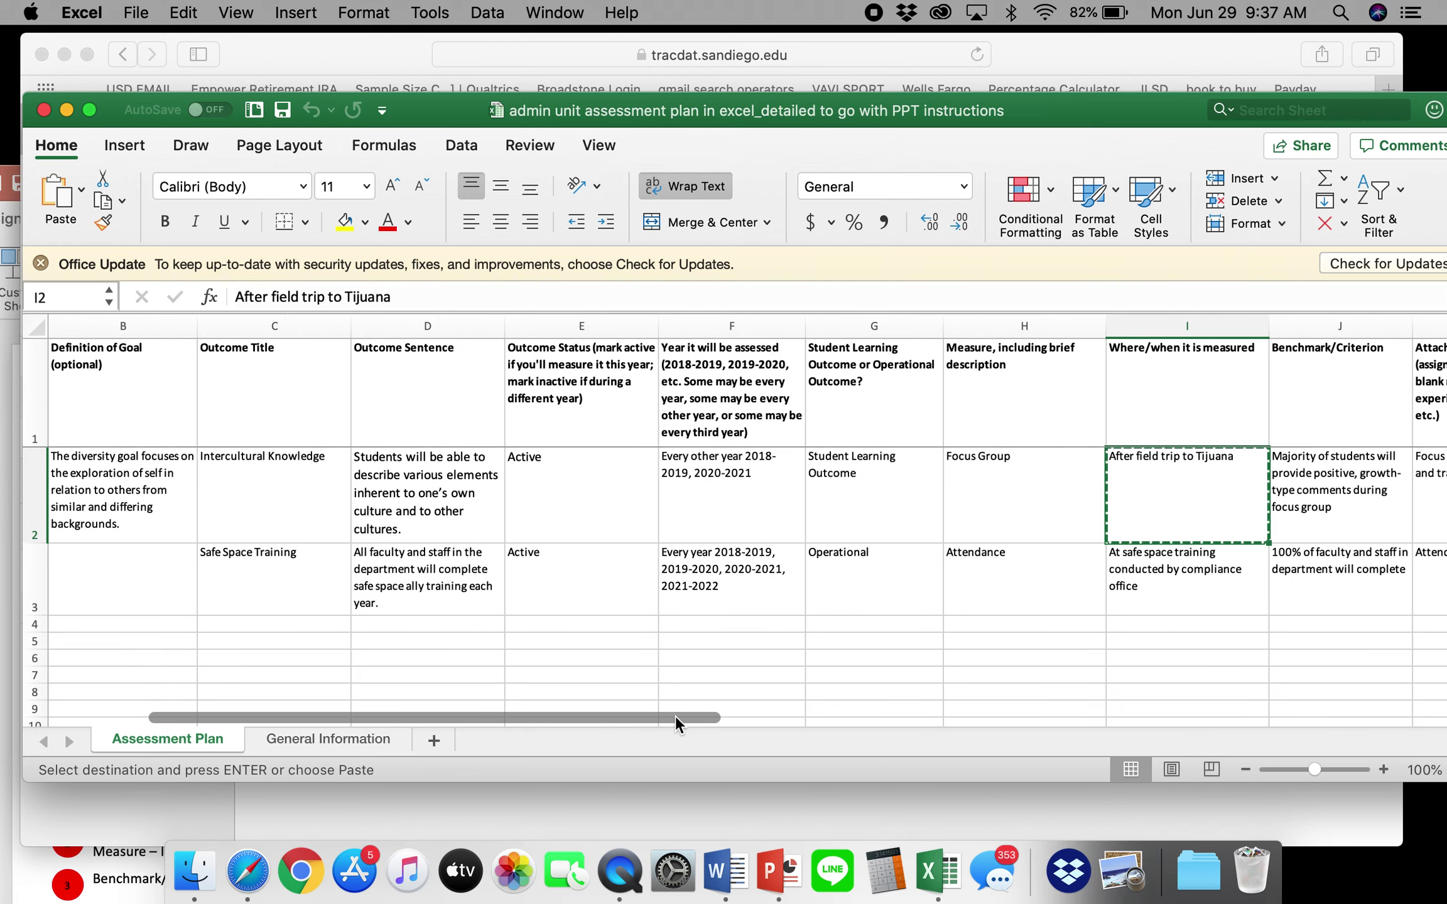
pyautogui.click(1307, 493)
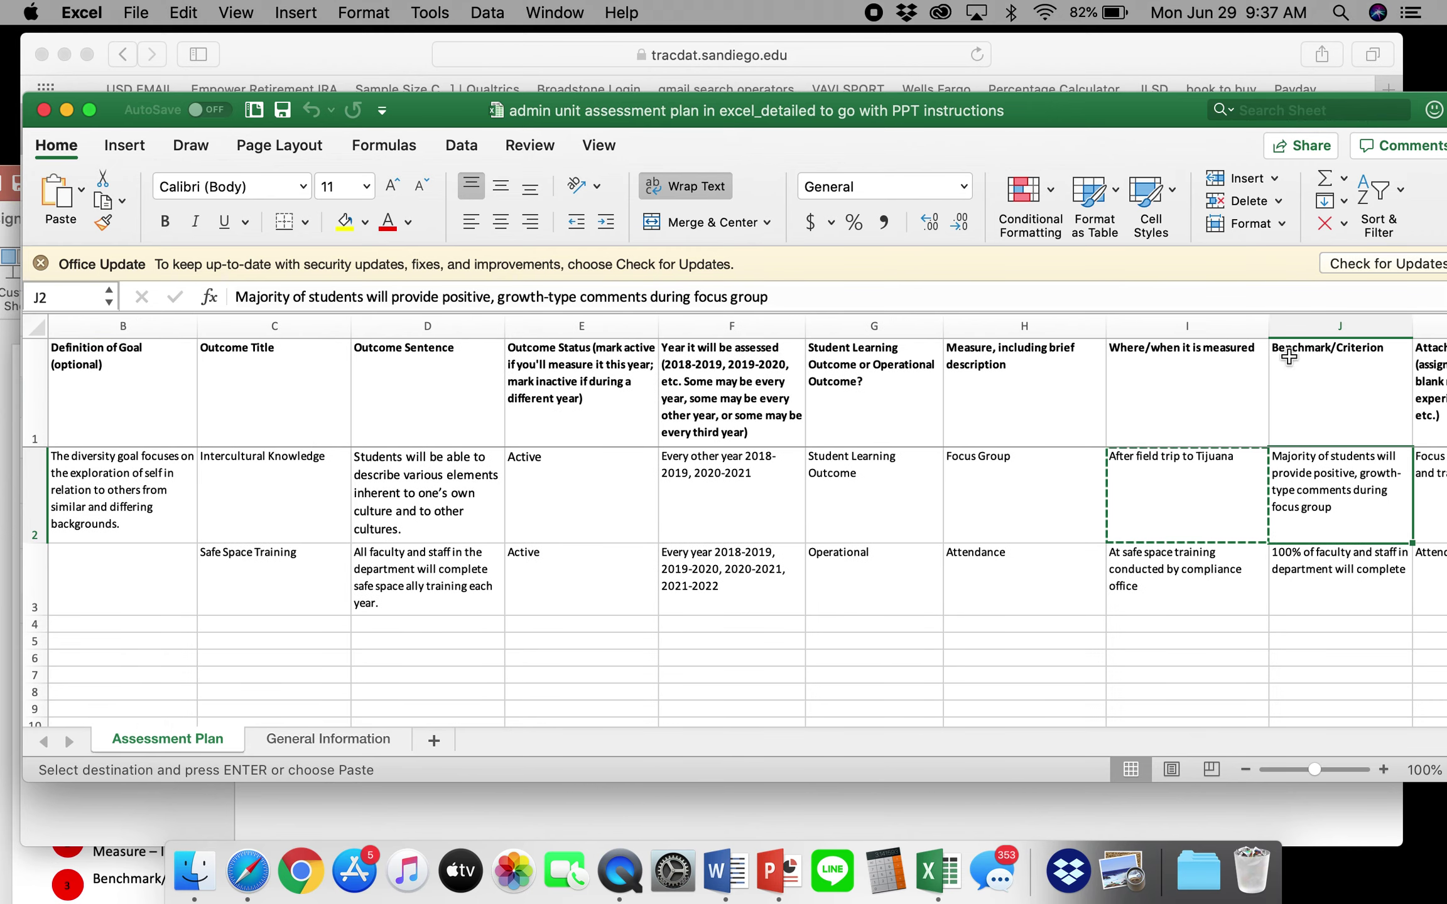
pyautogui.click(1078, 39)
pyautogui.click(601, 474)
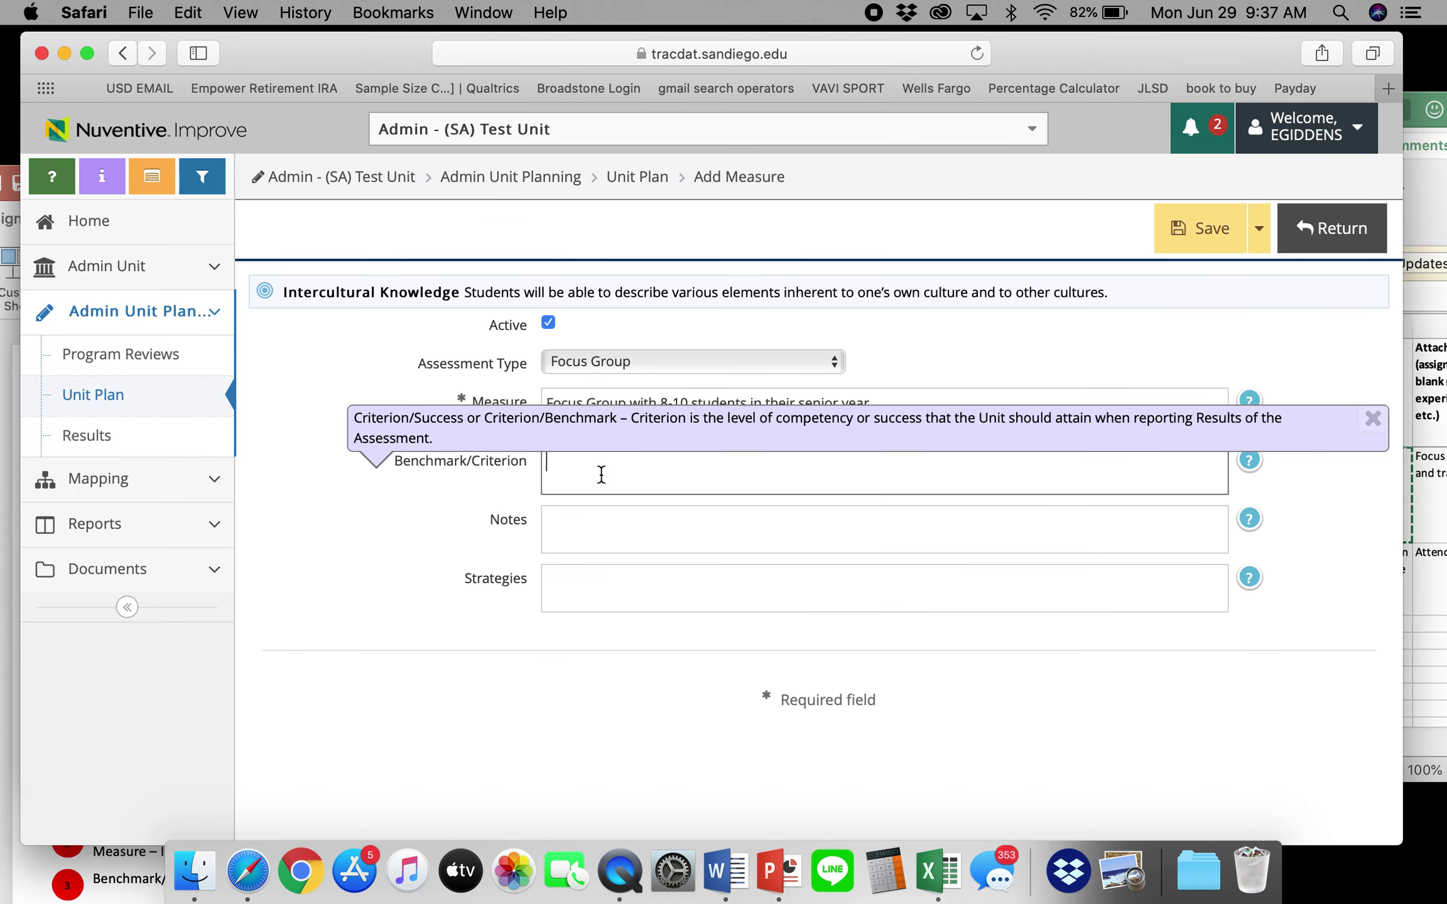
pyautogui.press('super+v')
pyautogui.click(1435, 673)
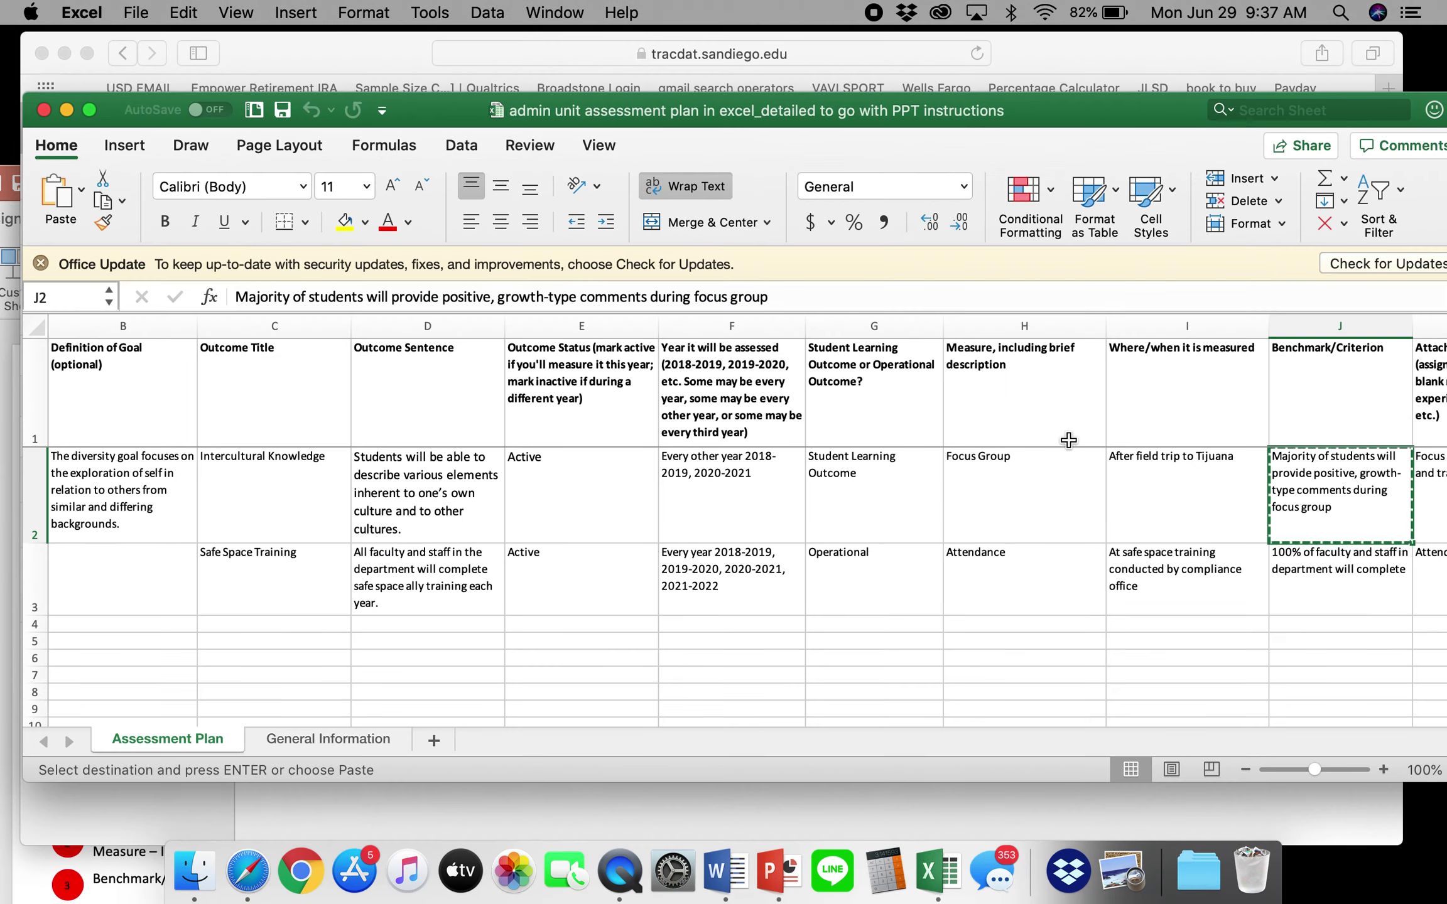
# Step: Copy "After field trip to Tijuana" from the Excel plan and append it to the Measure text as "(after field trip to Tijuana)"
pyautogui.click(1165, 493)
pyautogui.press('super+c')
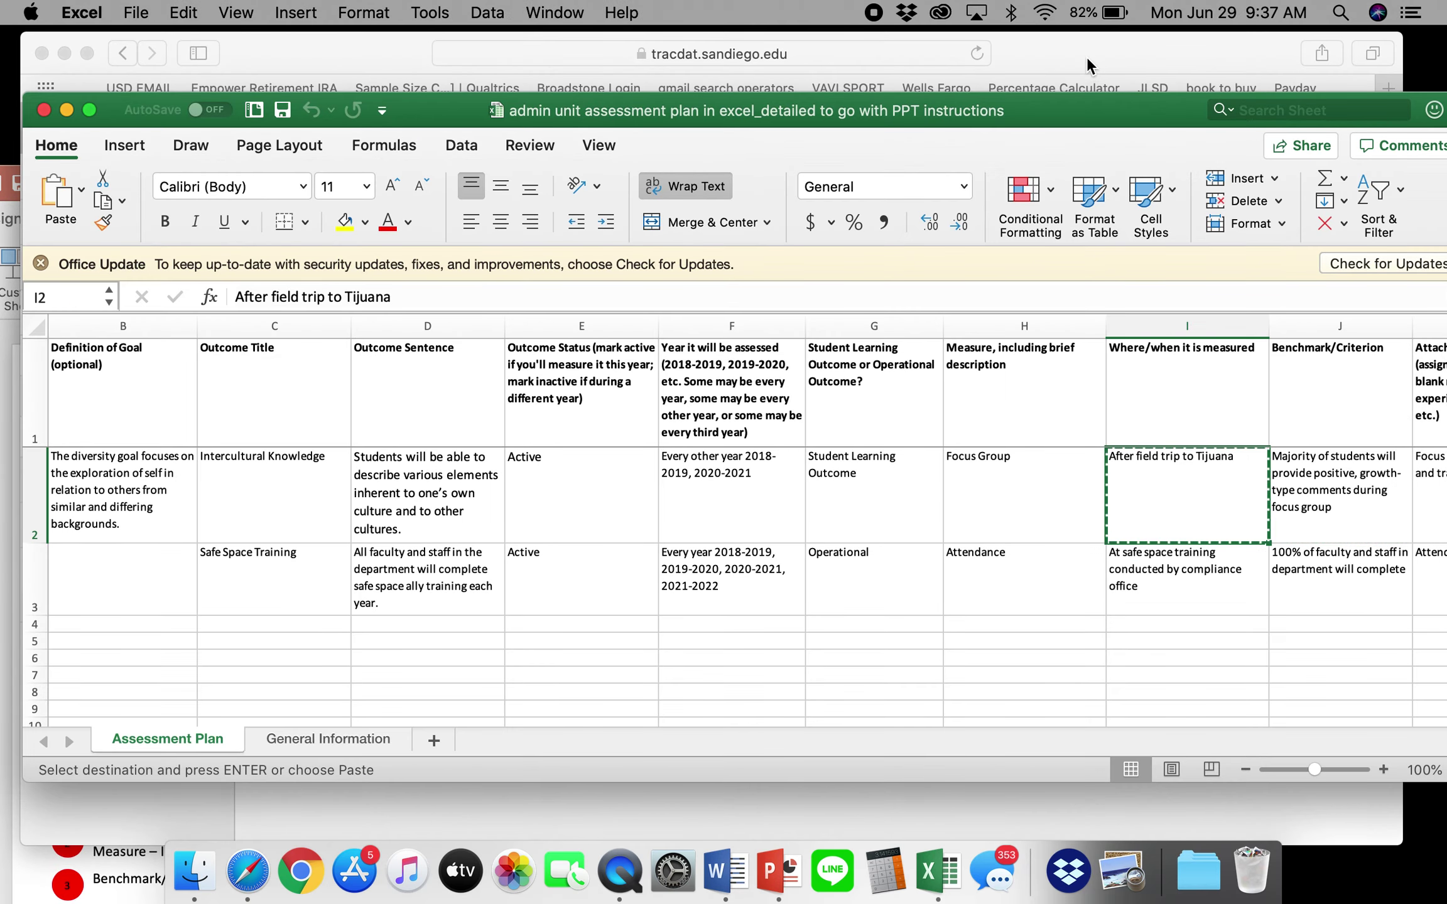
pyautogui.click(1086, 56)
pyautogui.click(872, 404)
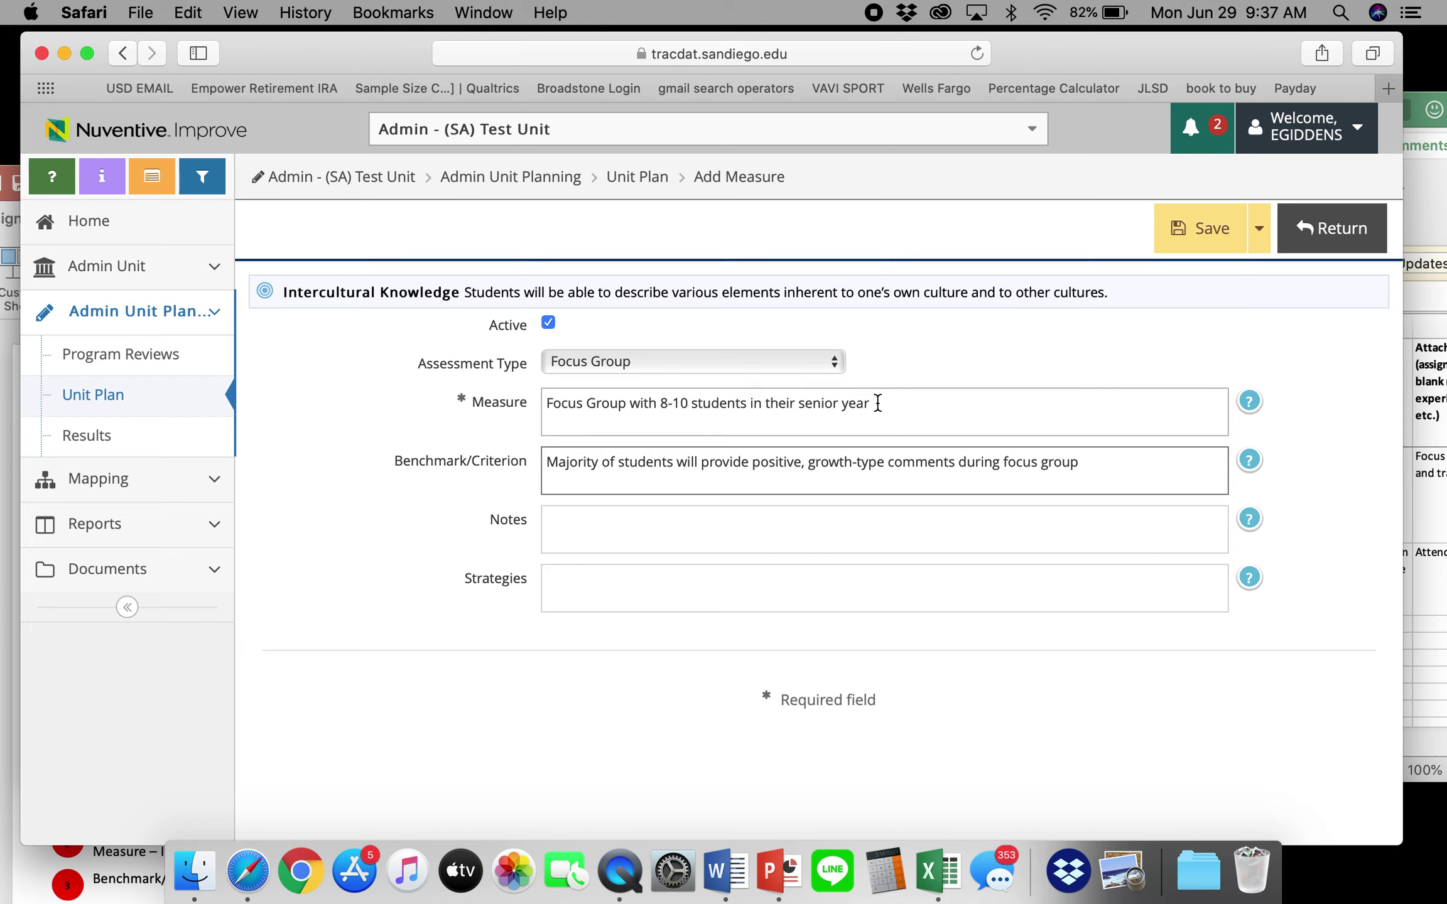
pyautogui.press('super+v')
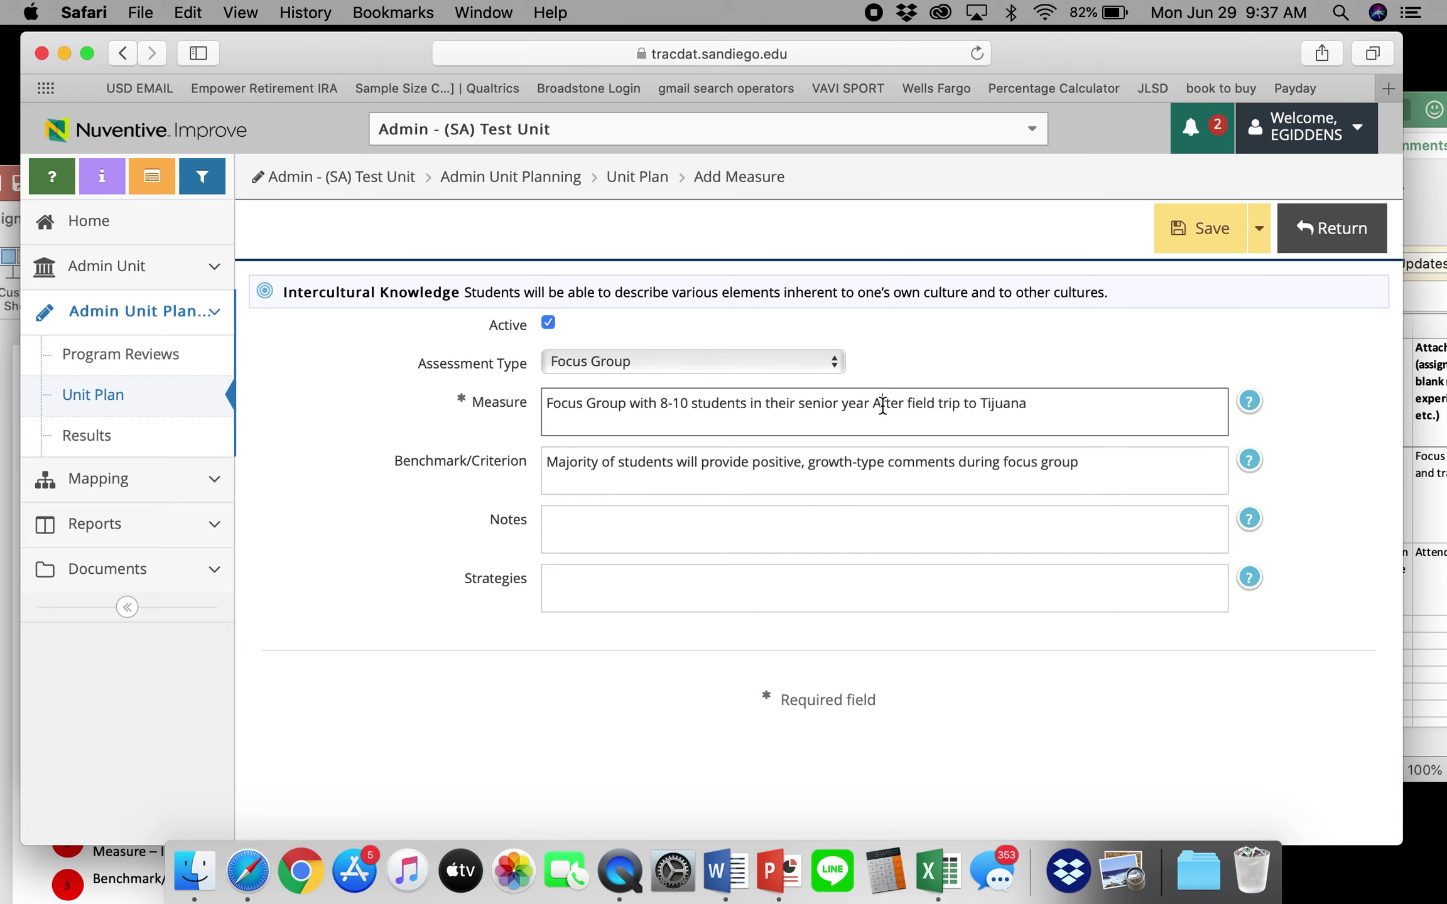
pyautogui.click(882, 405)
pyautogui.press('BackSpace')
pyautogui.write('ar (a')
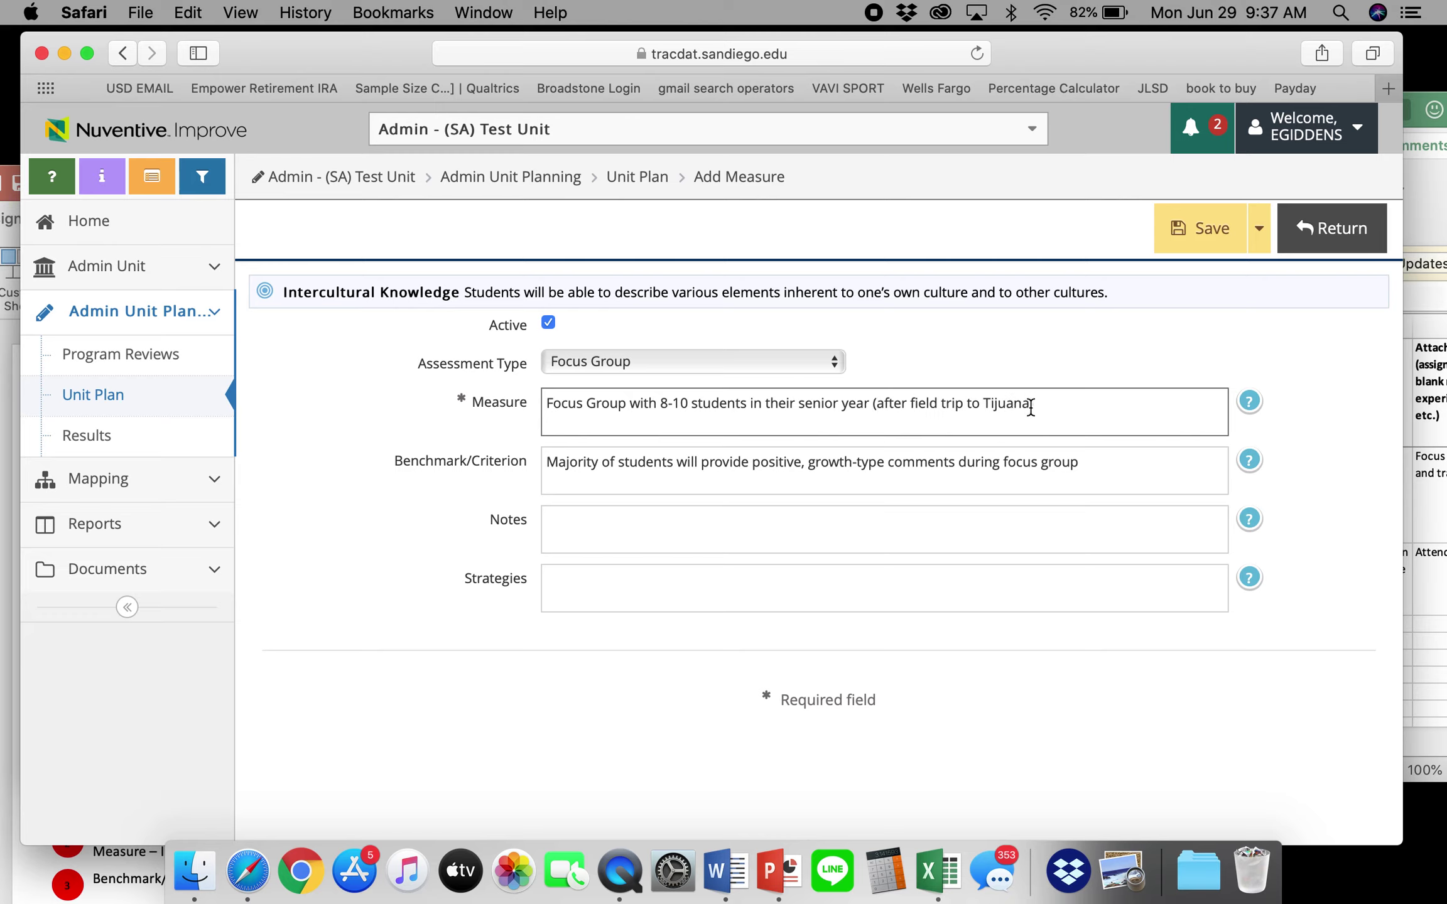
# Step: Paste "After field trip to Tijuana" into the measure's Notes and save the measure
pyautogui.click(558, 544)
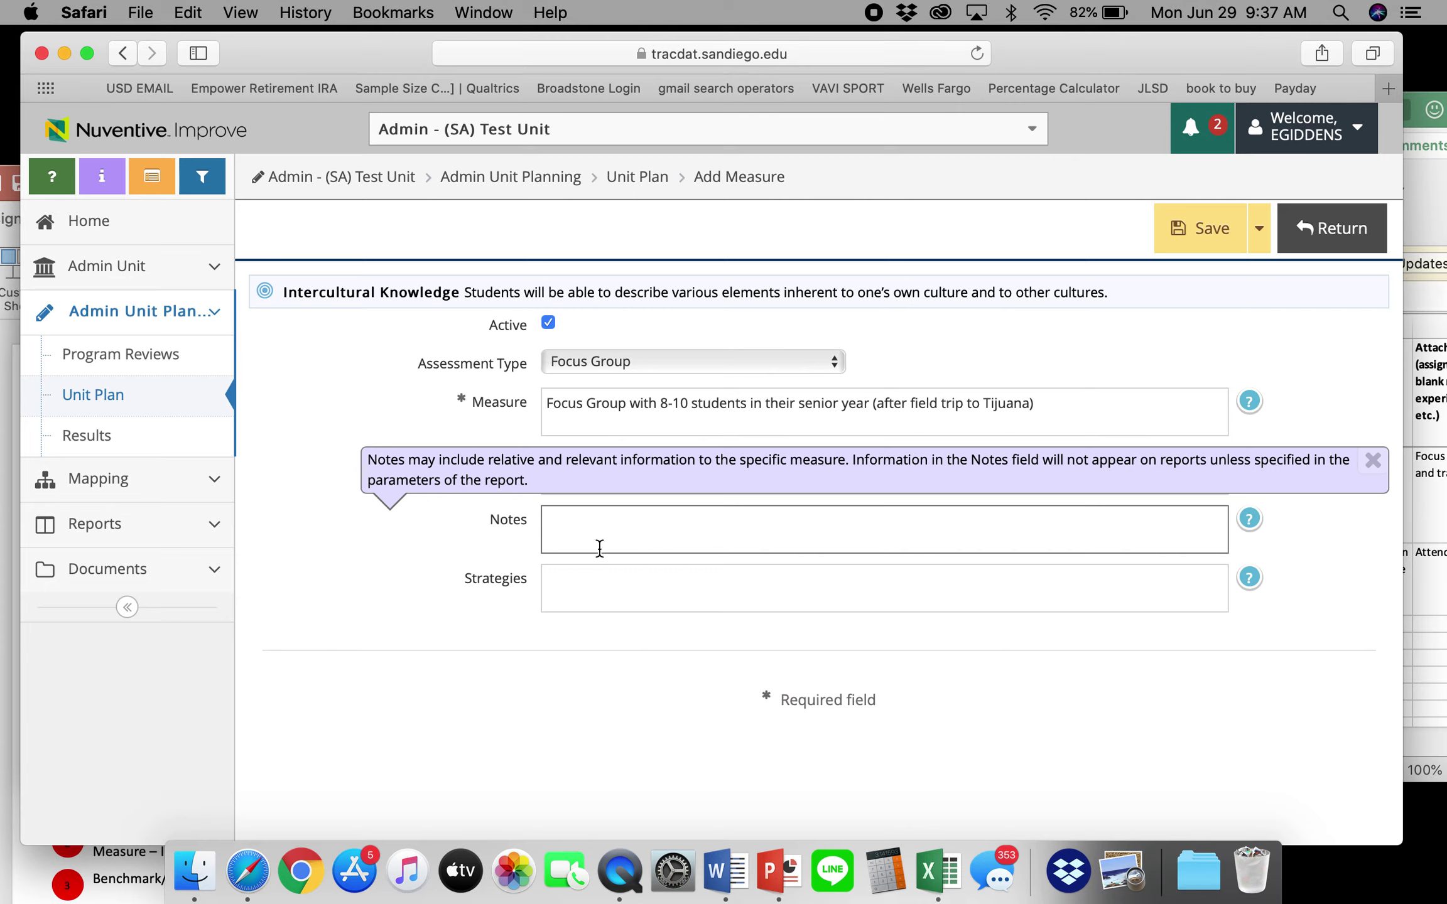
pyautogui.press('super+v')
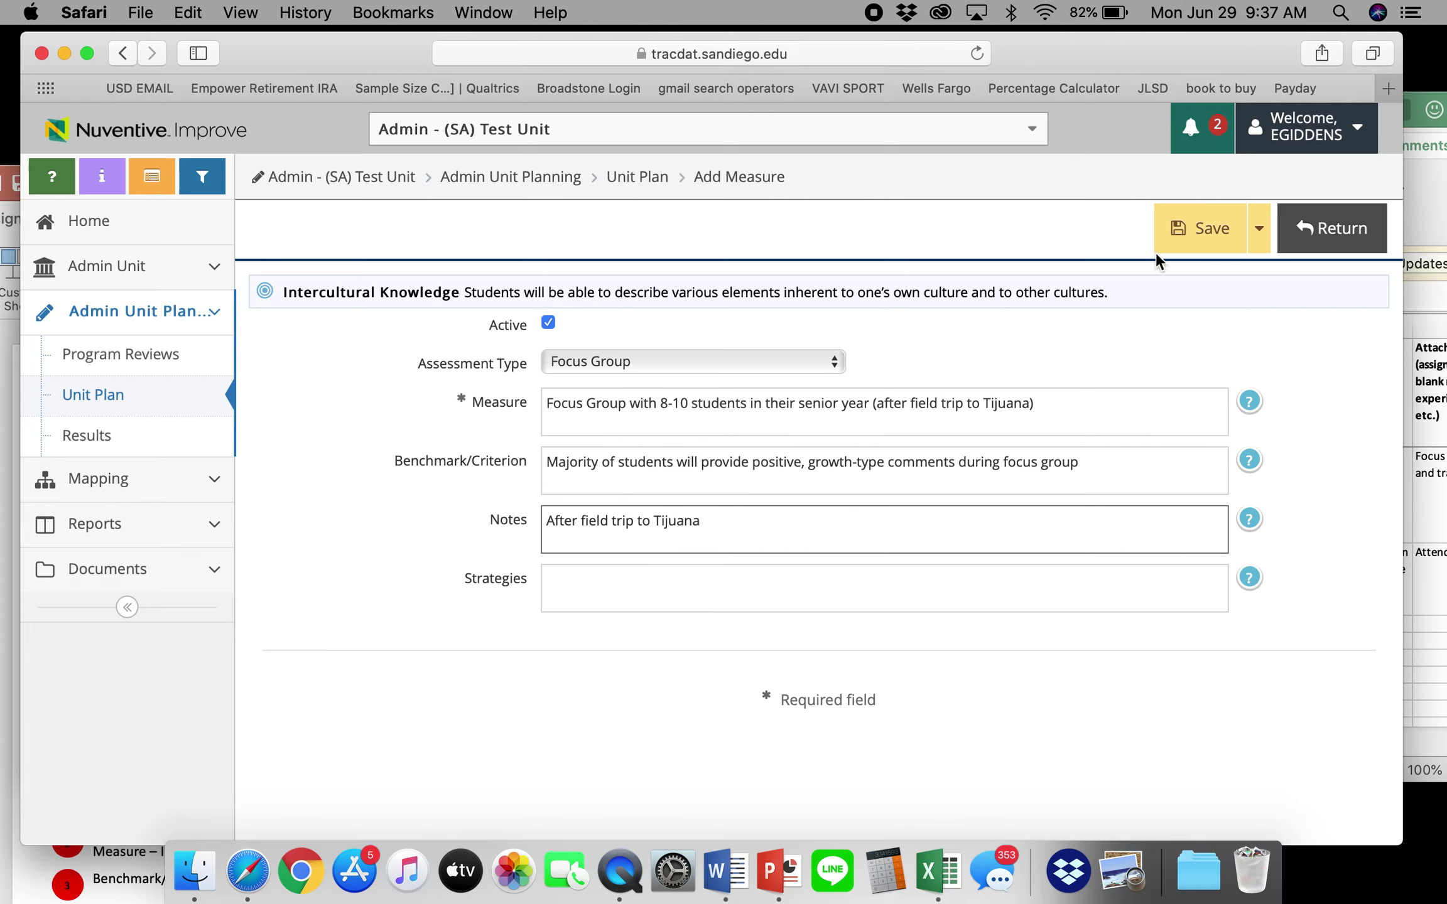
pyautogui.click(1185, 235)
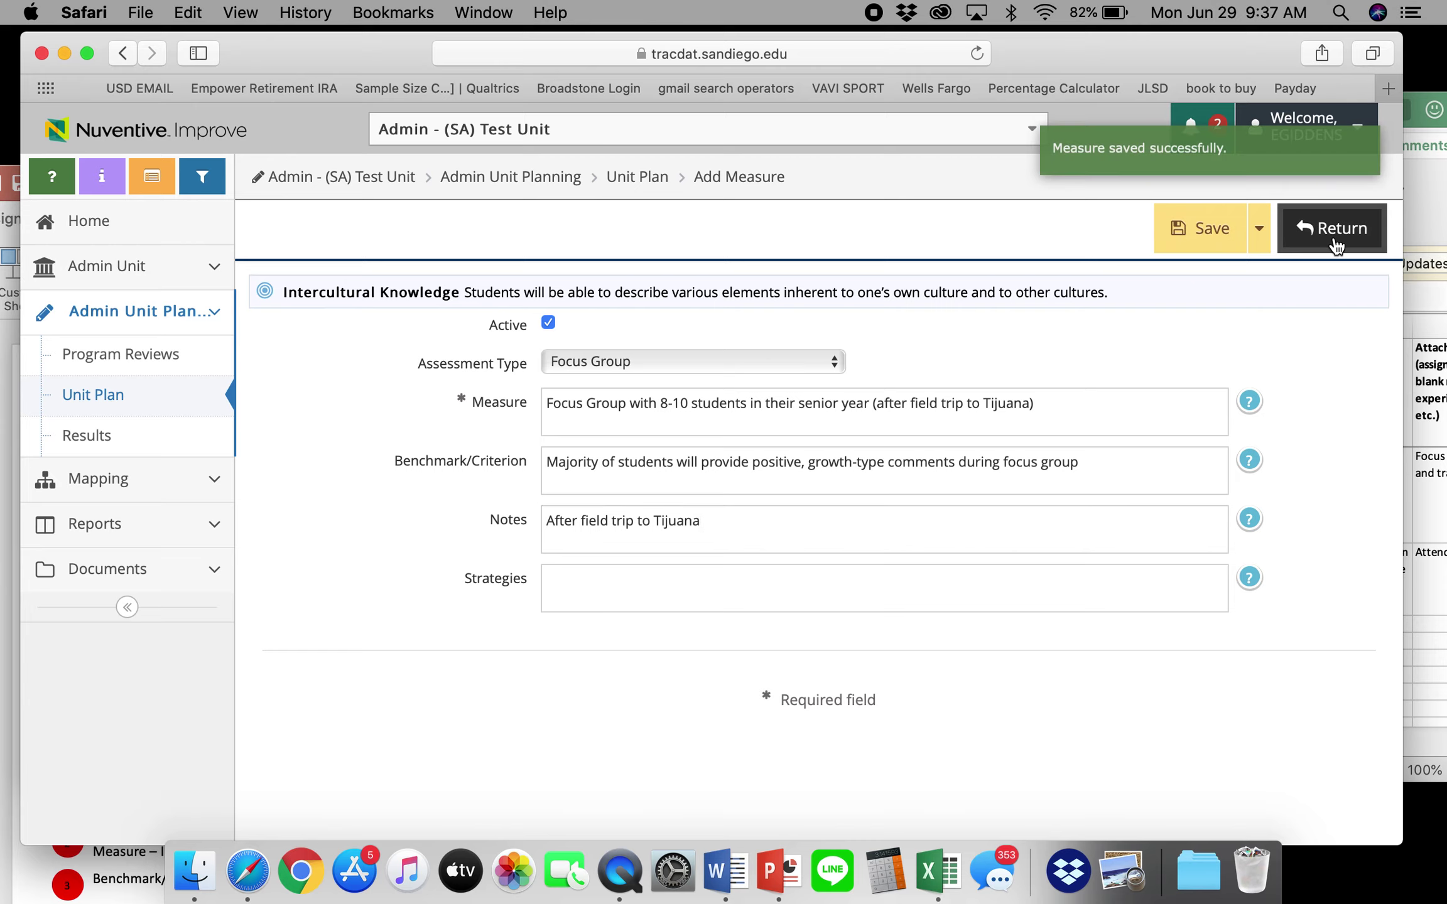
# Step: Check the help text for Strategies, save the measure with that field empty, and return to the unit plan
pyautogui.click(1248, 577)
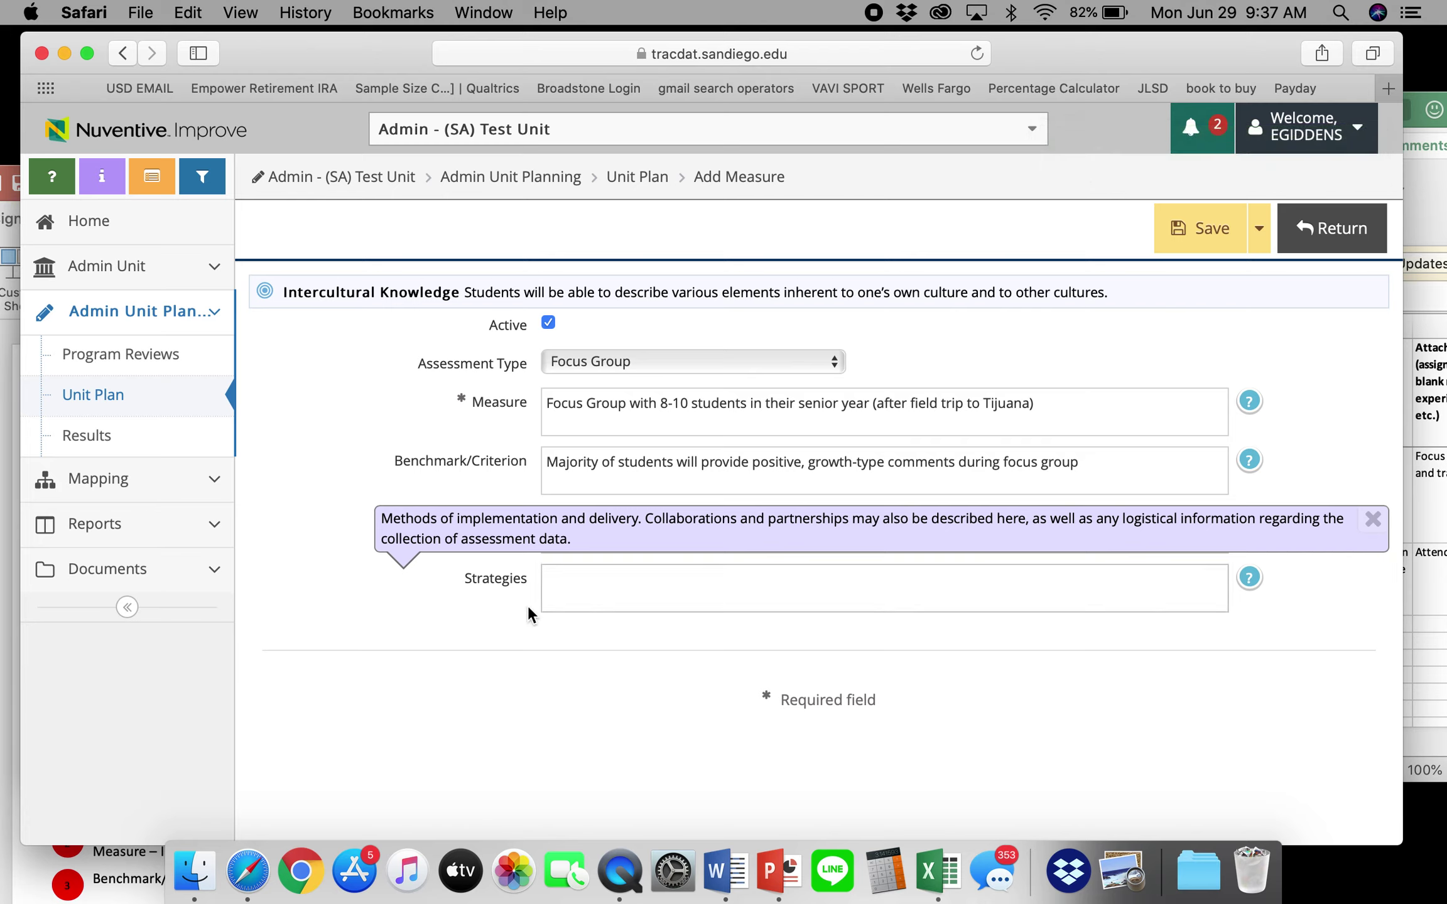
pyautogui.click(1373, 518)
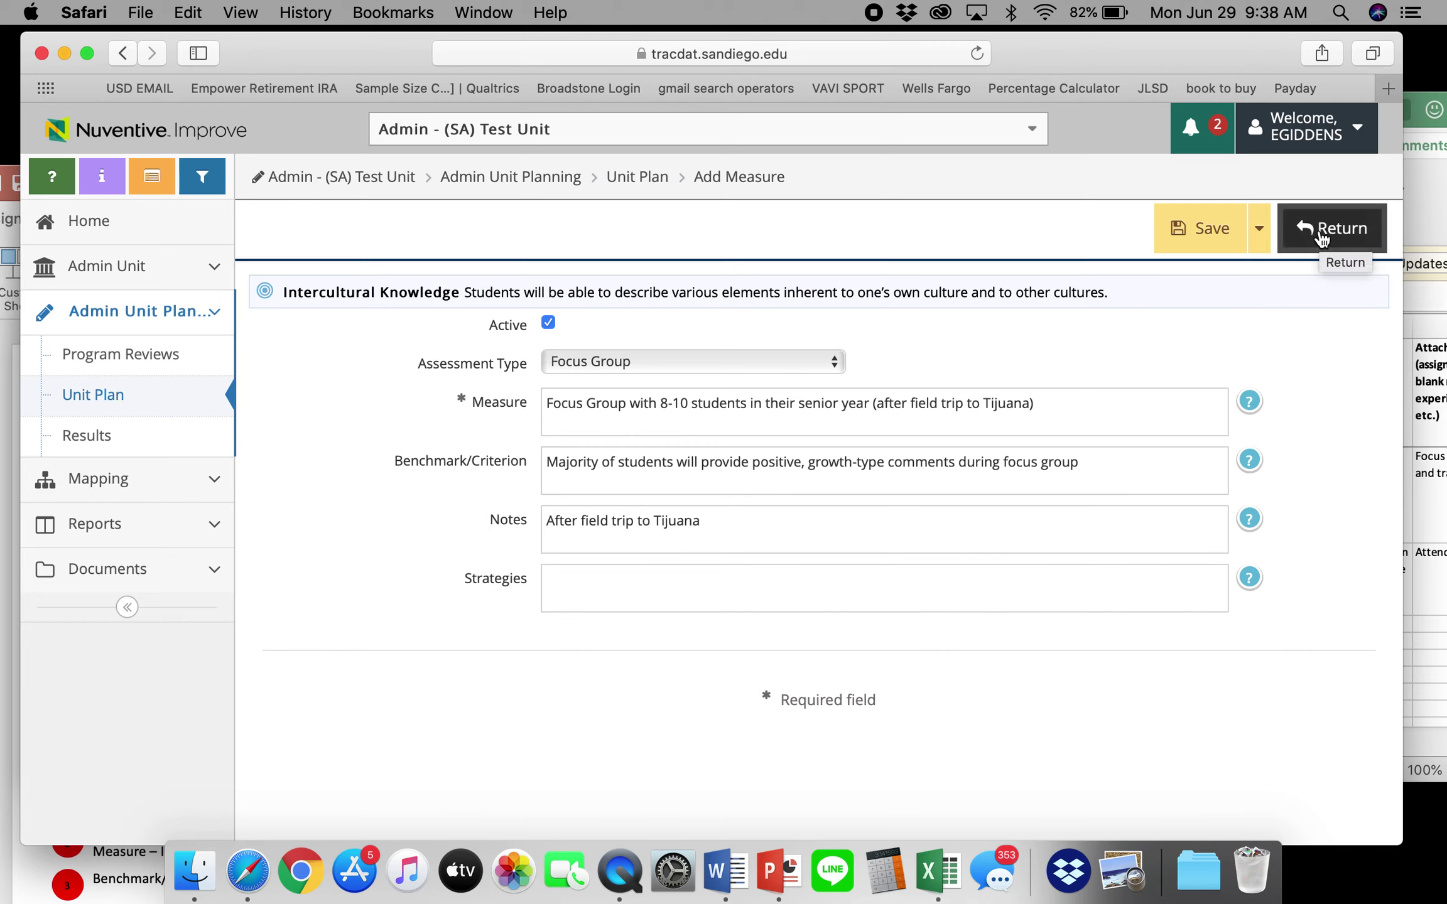
pyautogui.click(1206, 230)
pyautogui.click(1335, 240)
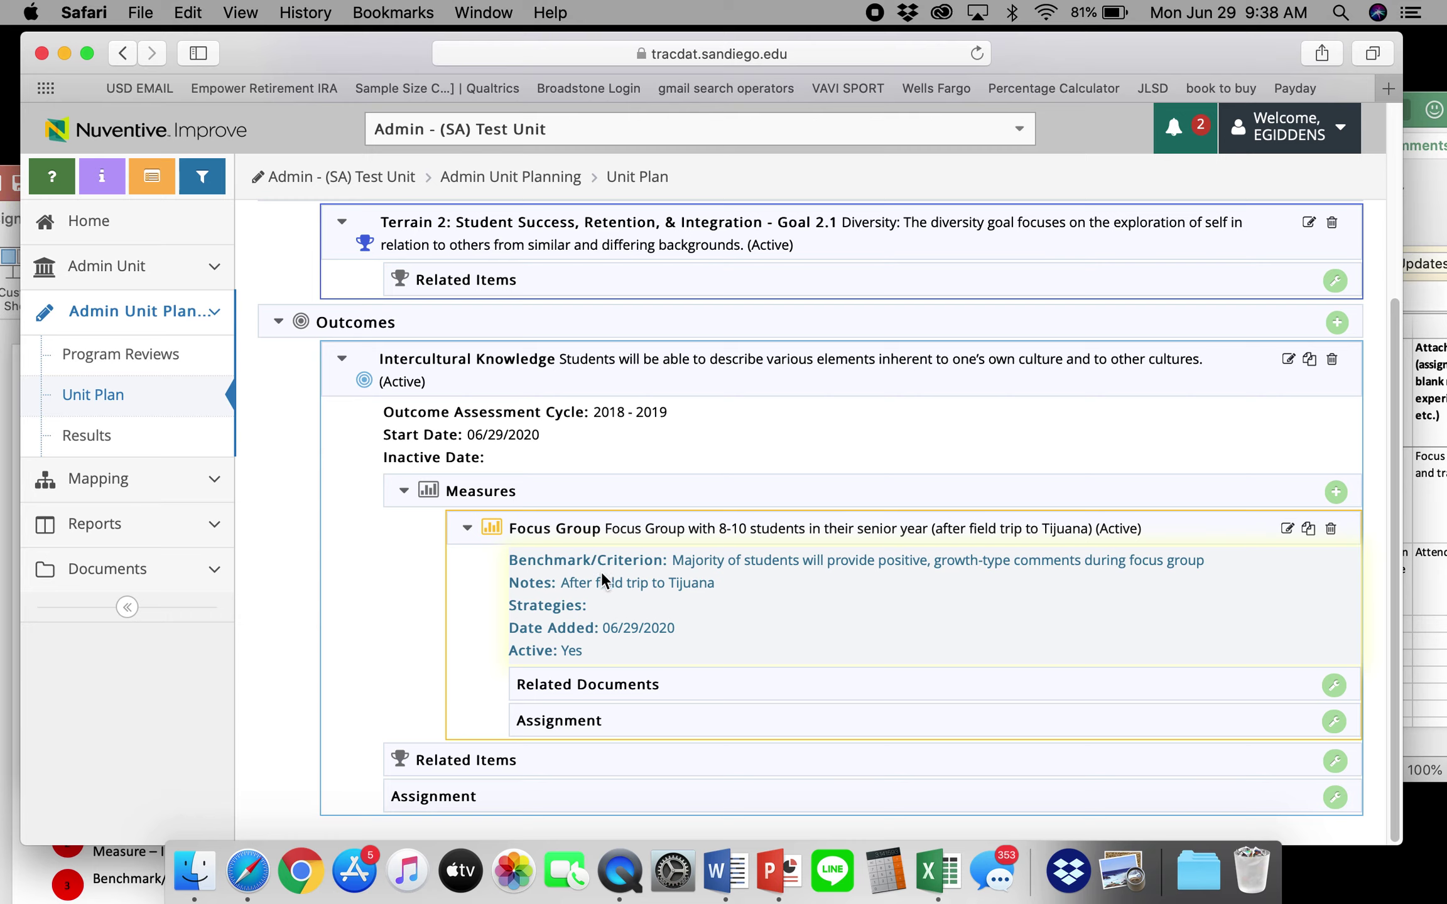
# Step: Open the Focus Group measure's related documents and add Program Flyer from the Desktop to a new upload into the General folder
pyautogui.click(1334, 686)
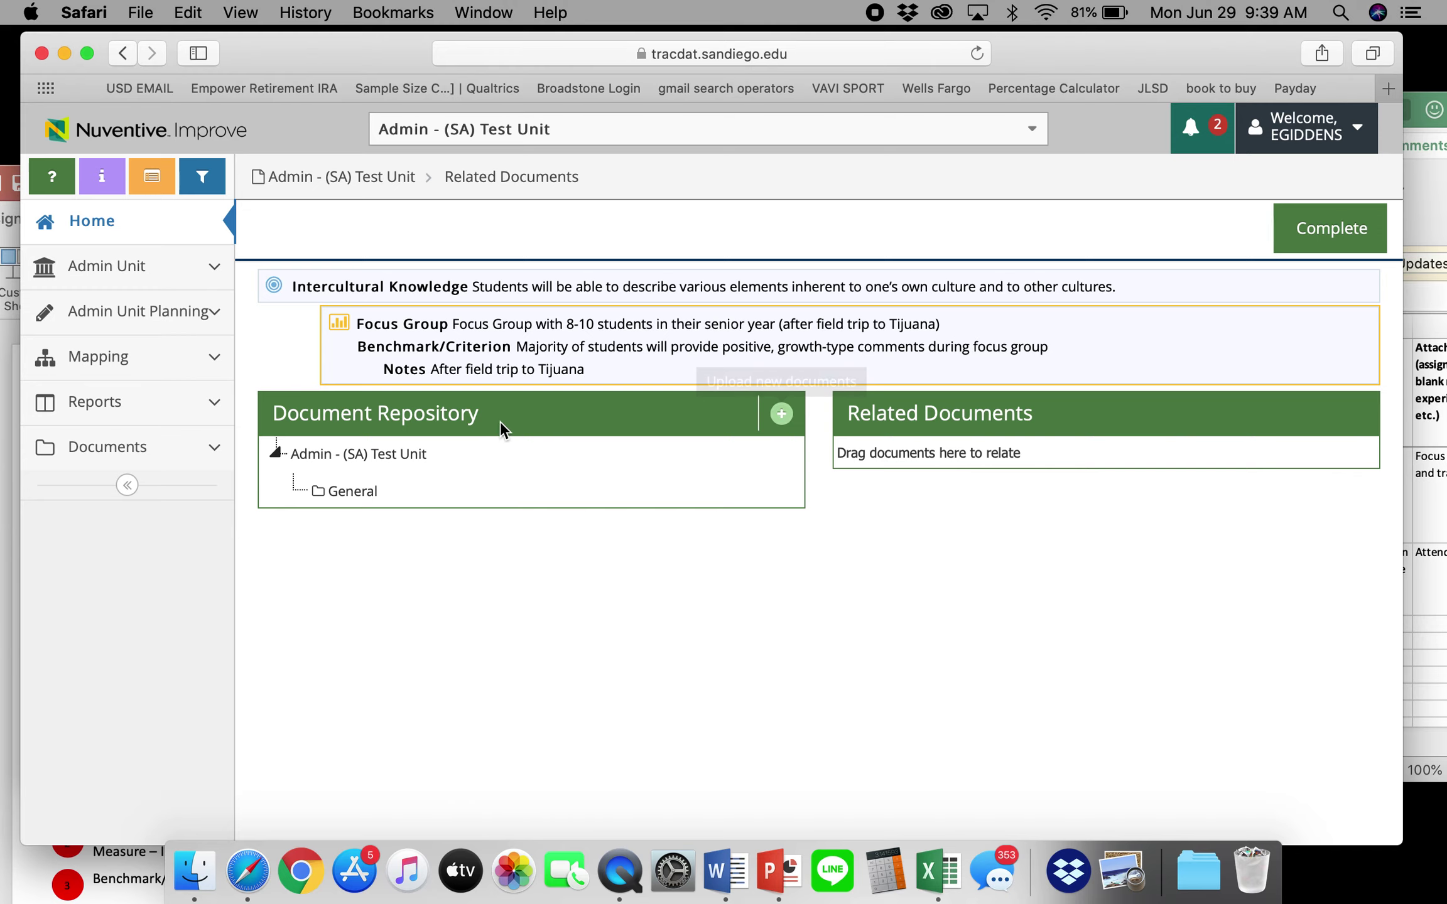
pyautogui.click(783, 416)
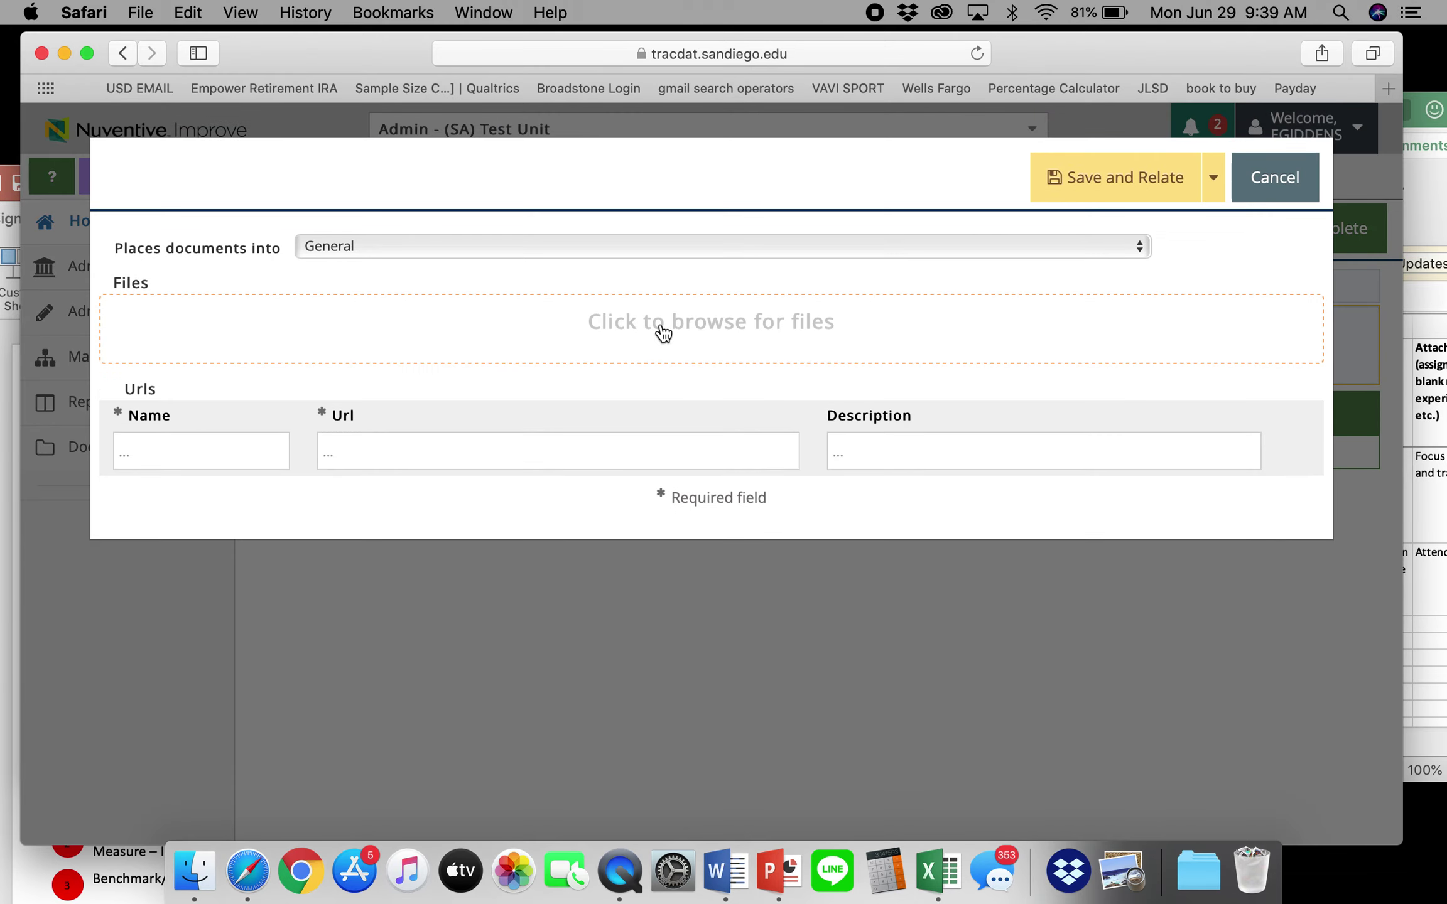
pyautogui.click(683, 337)
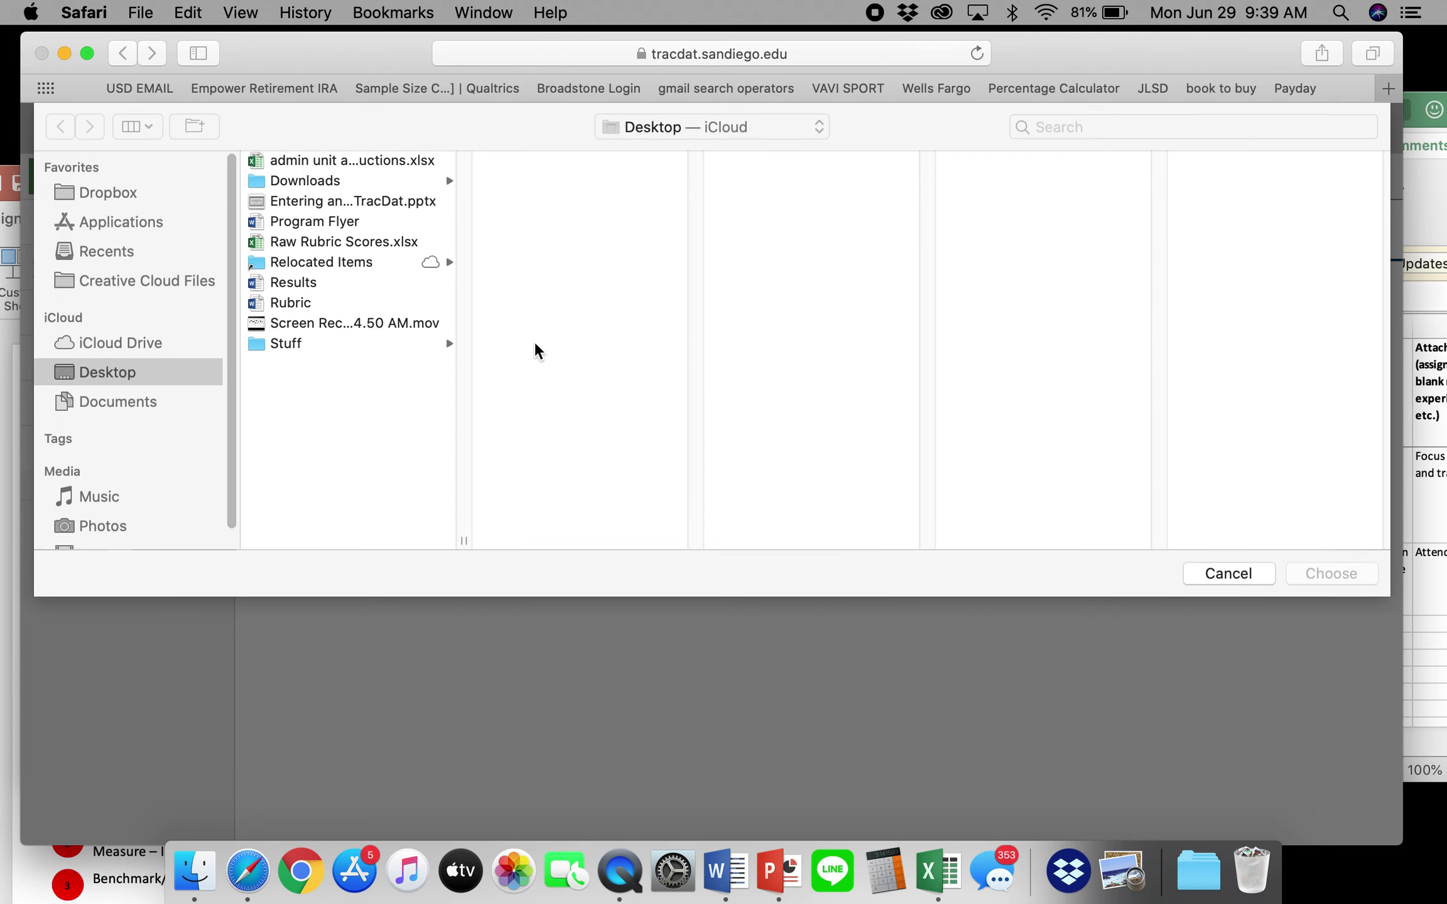
pyautogui.click(309, 227)
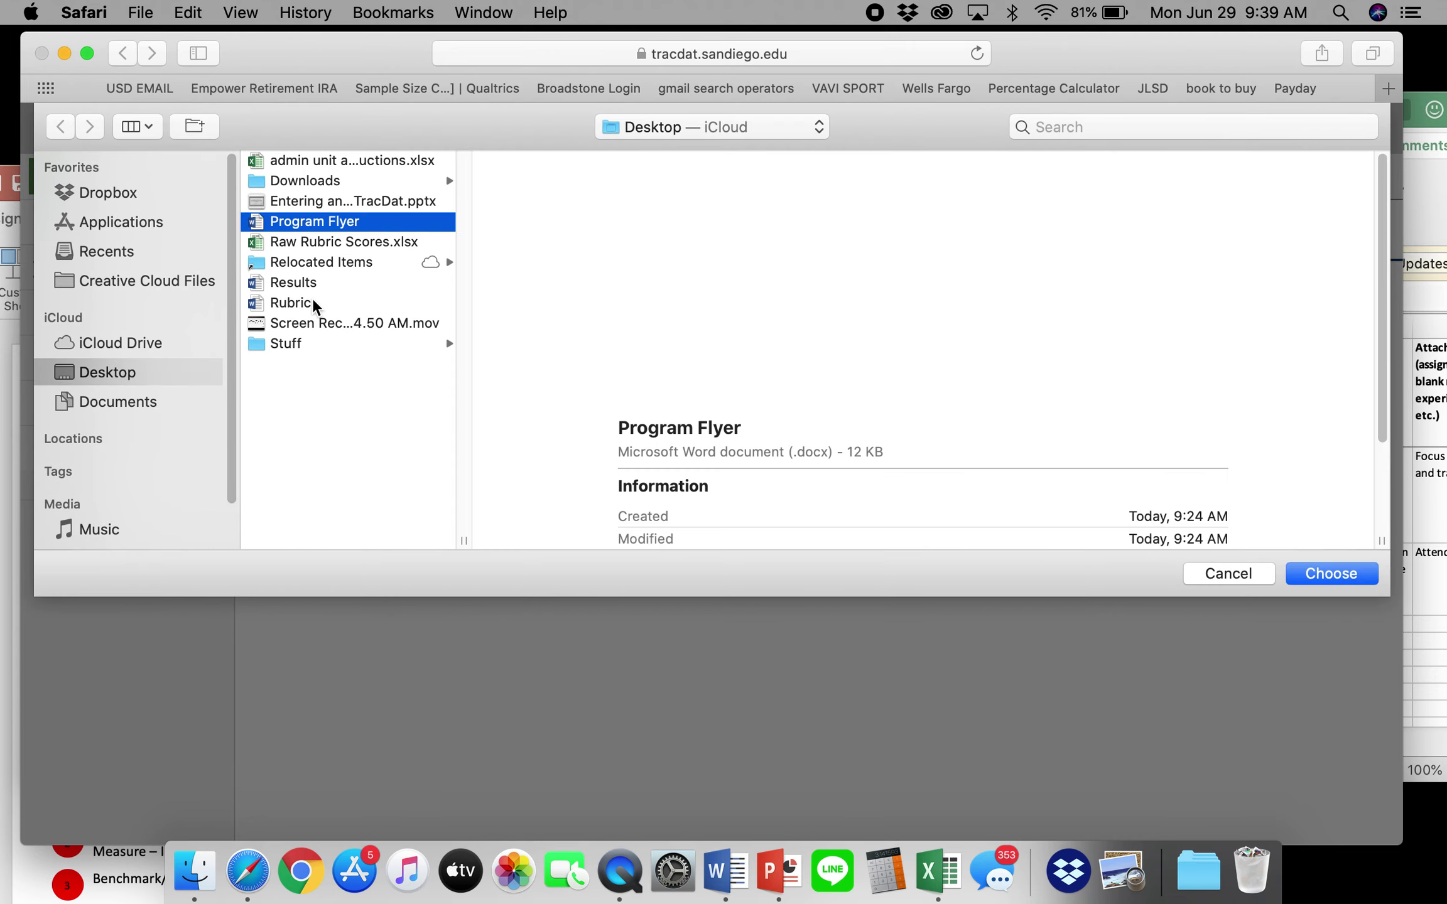
pyautogui.rightClick(307, 303)
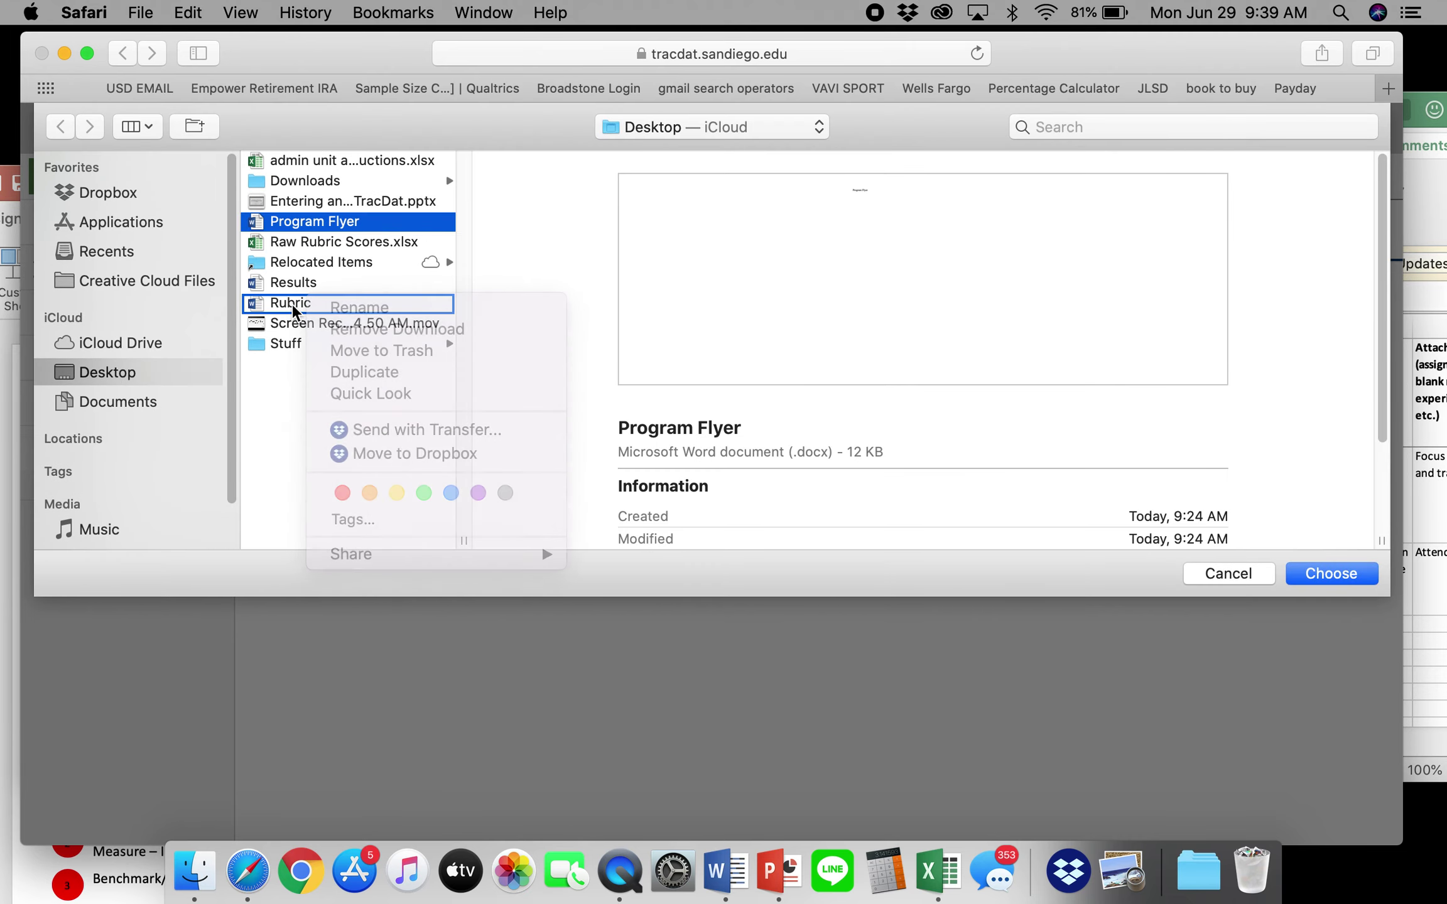
pyautogui.click(307, 302)
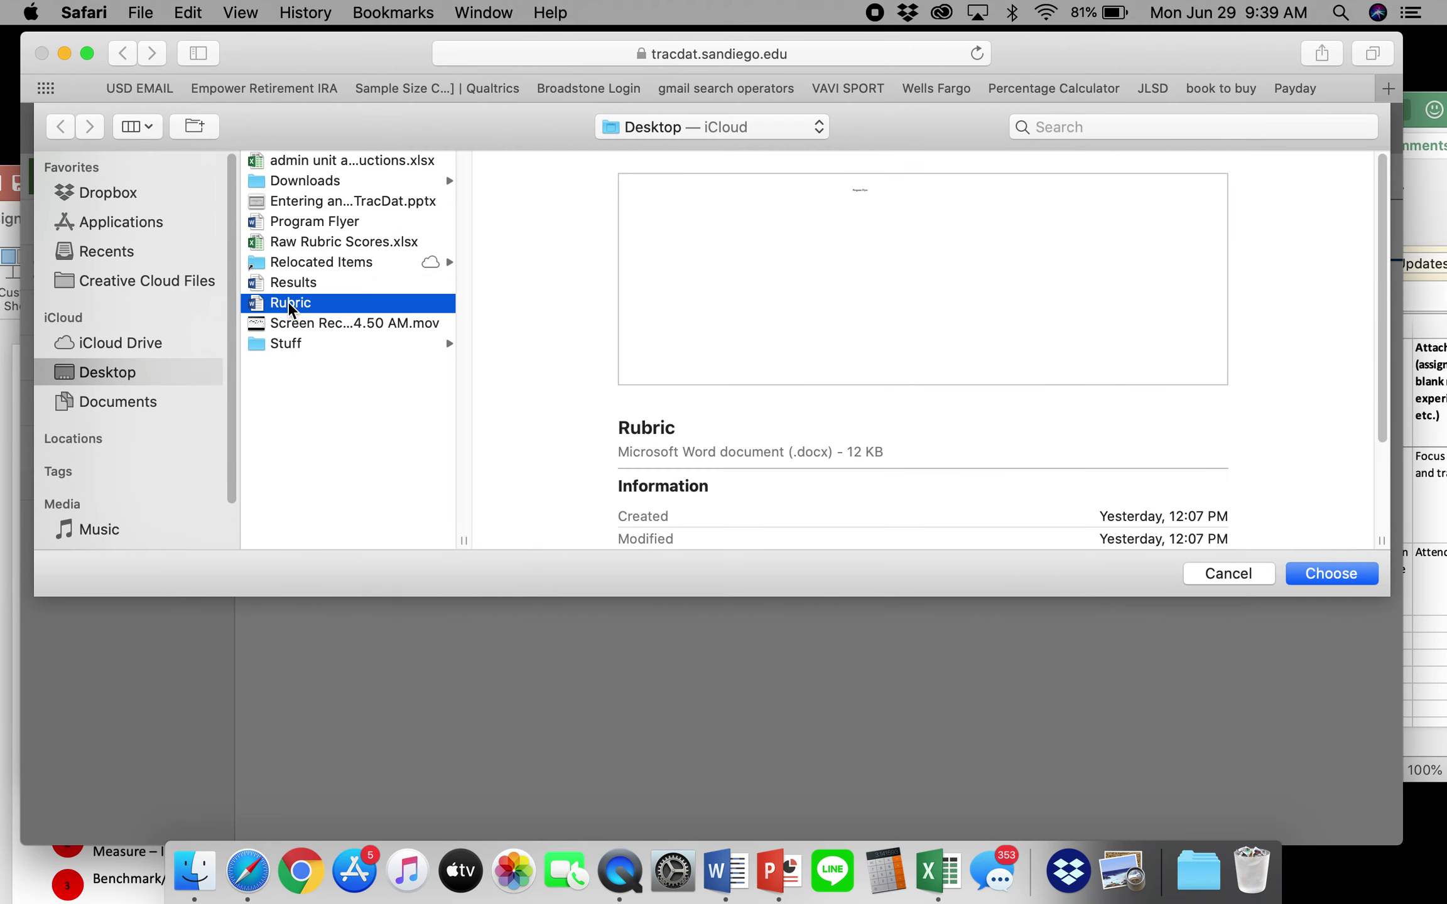
pyautogui.click(323, 223)
pyautogui.click(1329, 577)
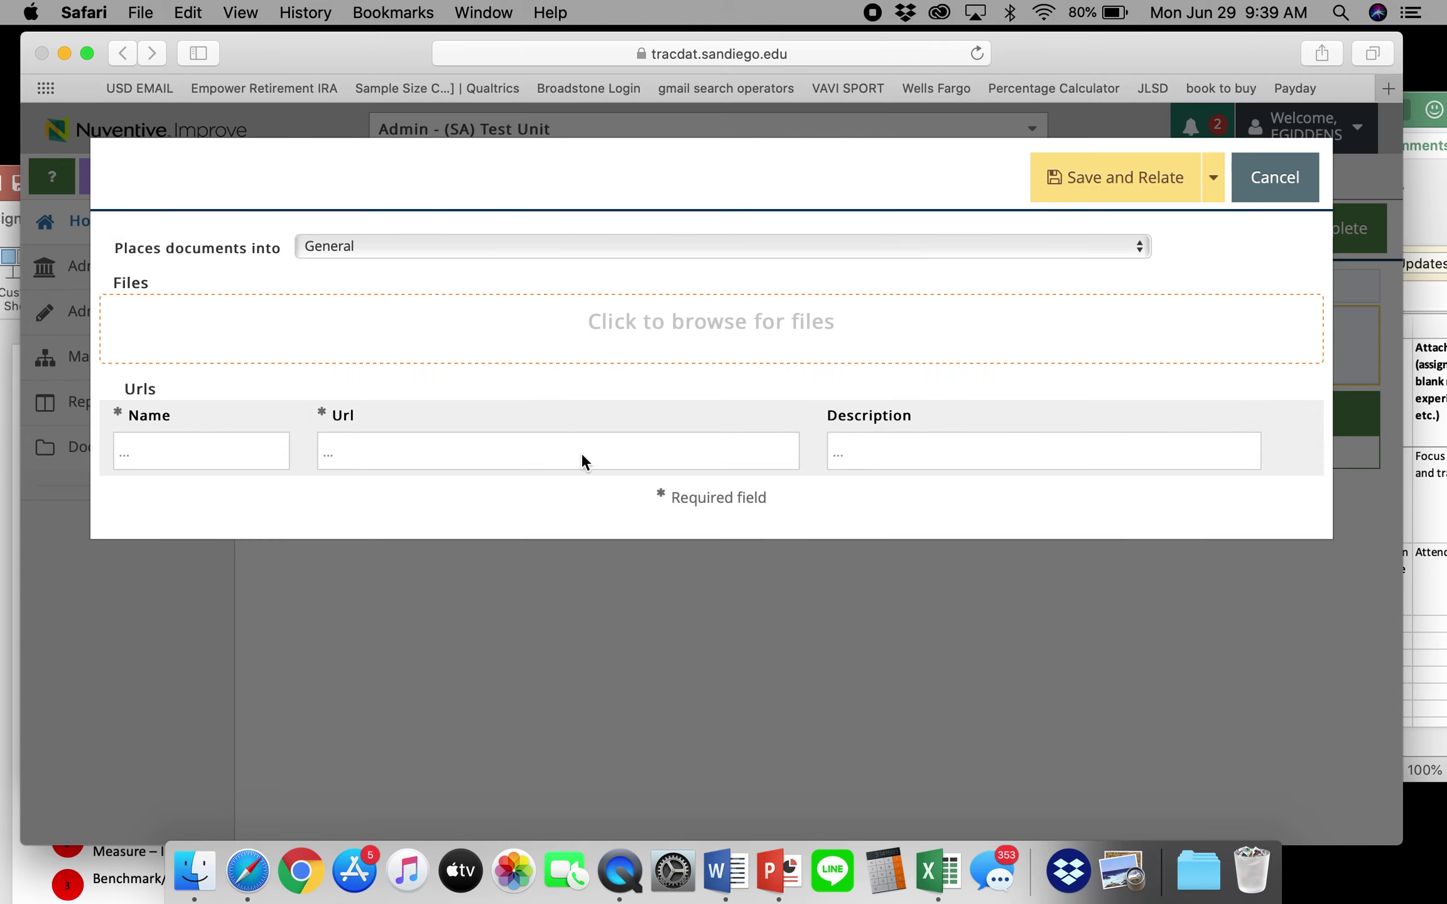
# Step: Add Rubric to the same upload, then save and relate the files to the Focus Group measure and complete the document form
pyautogui.click(722, 339)
pyautogui.click(309, 304)
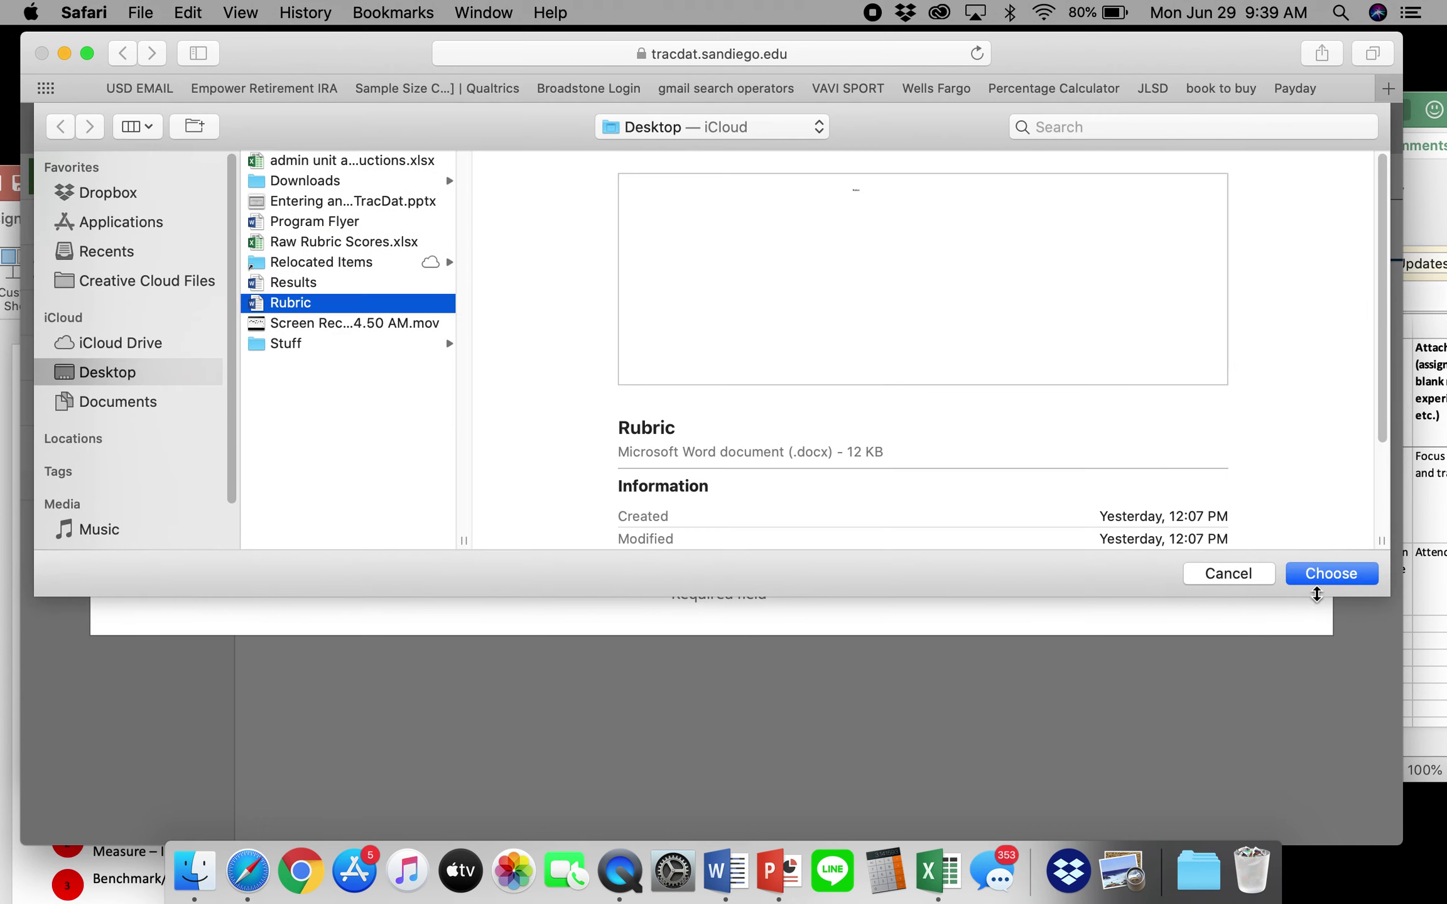
pyautogui.click(1310, 579)
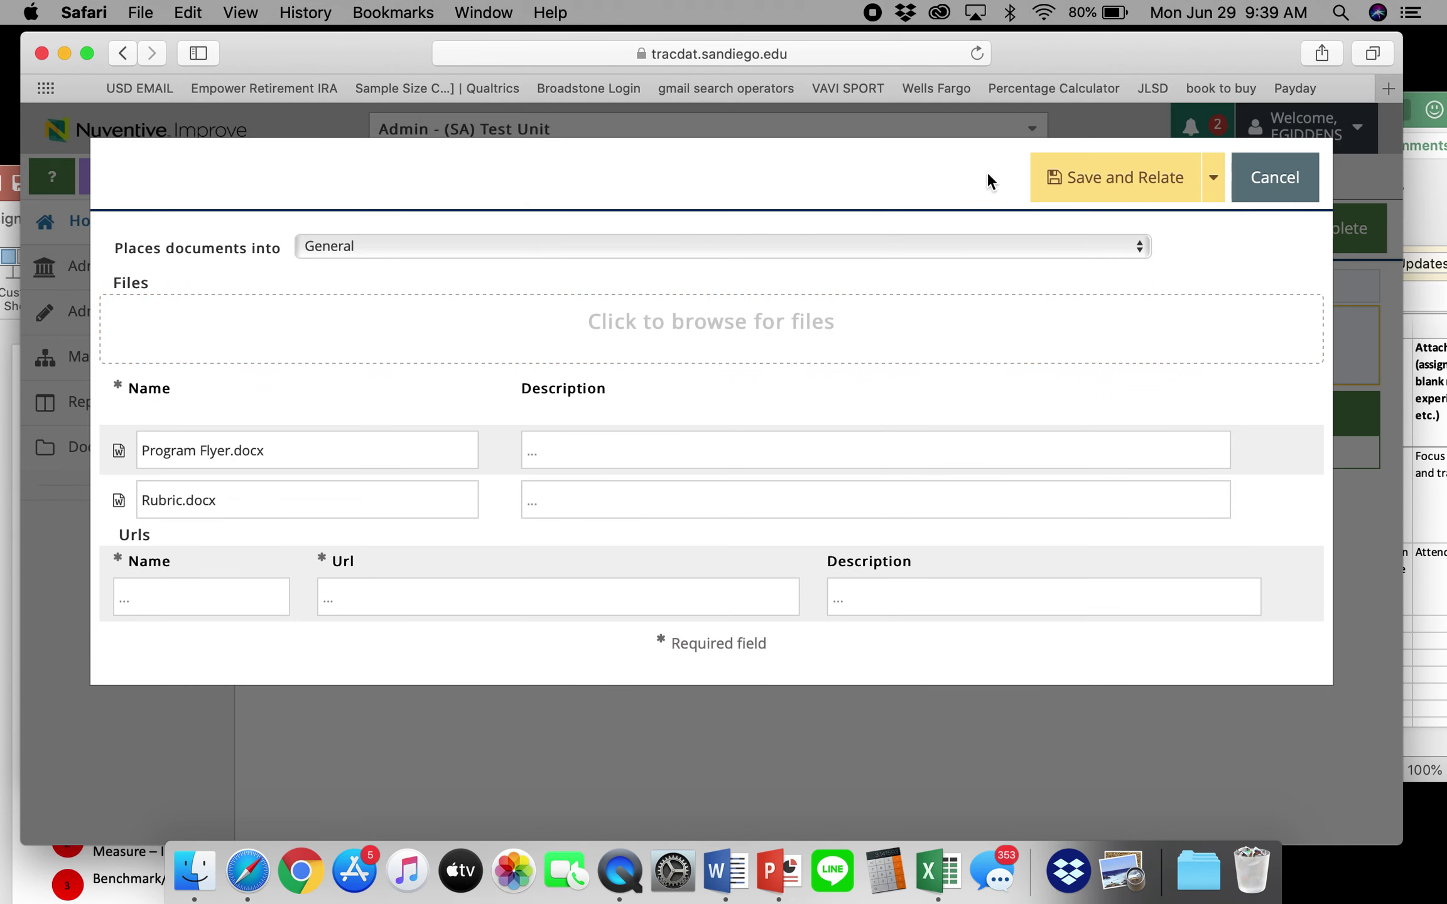
pyautogui.click(1076, 178)
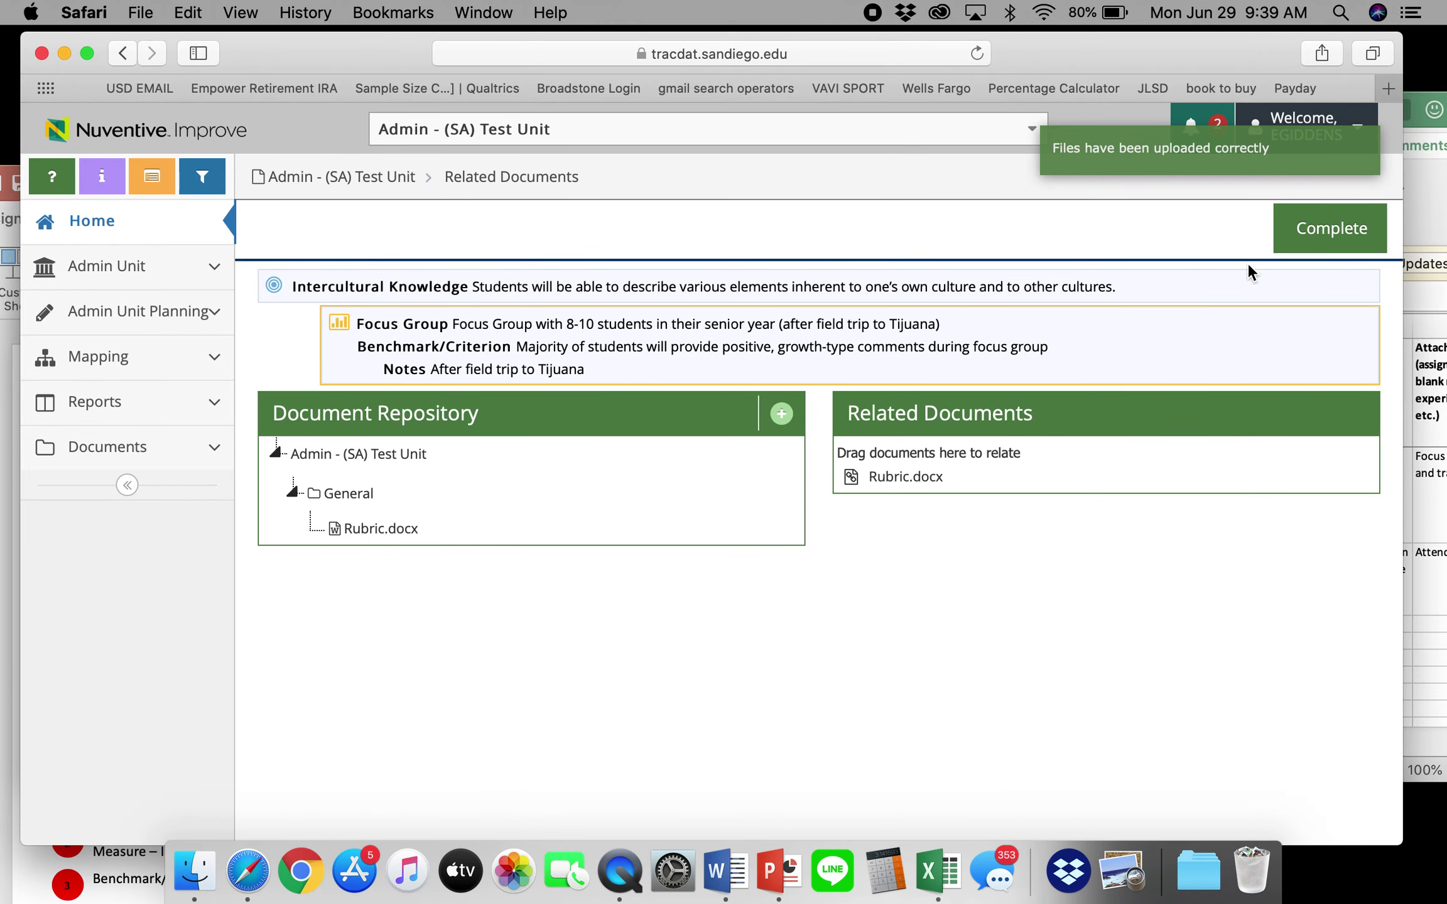
pyautogui.click(1330, 238)
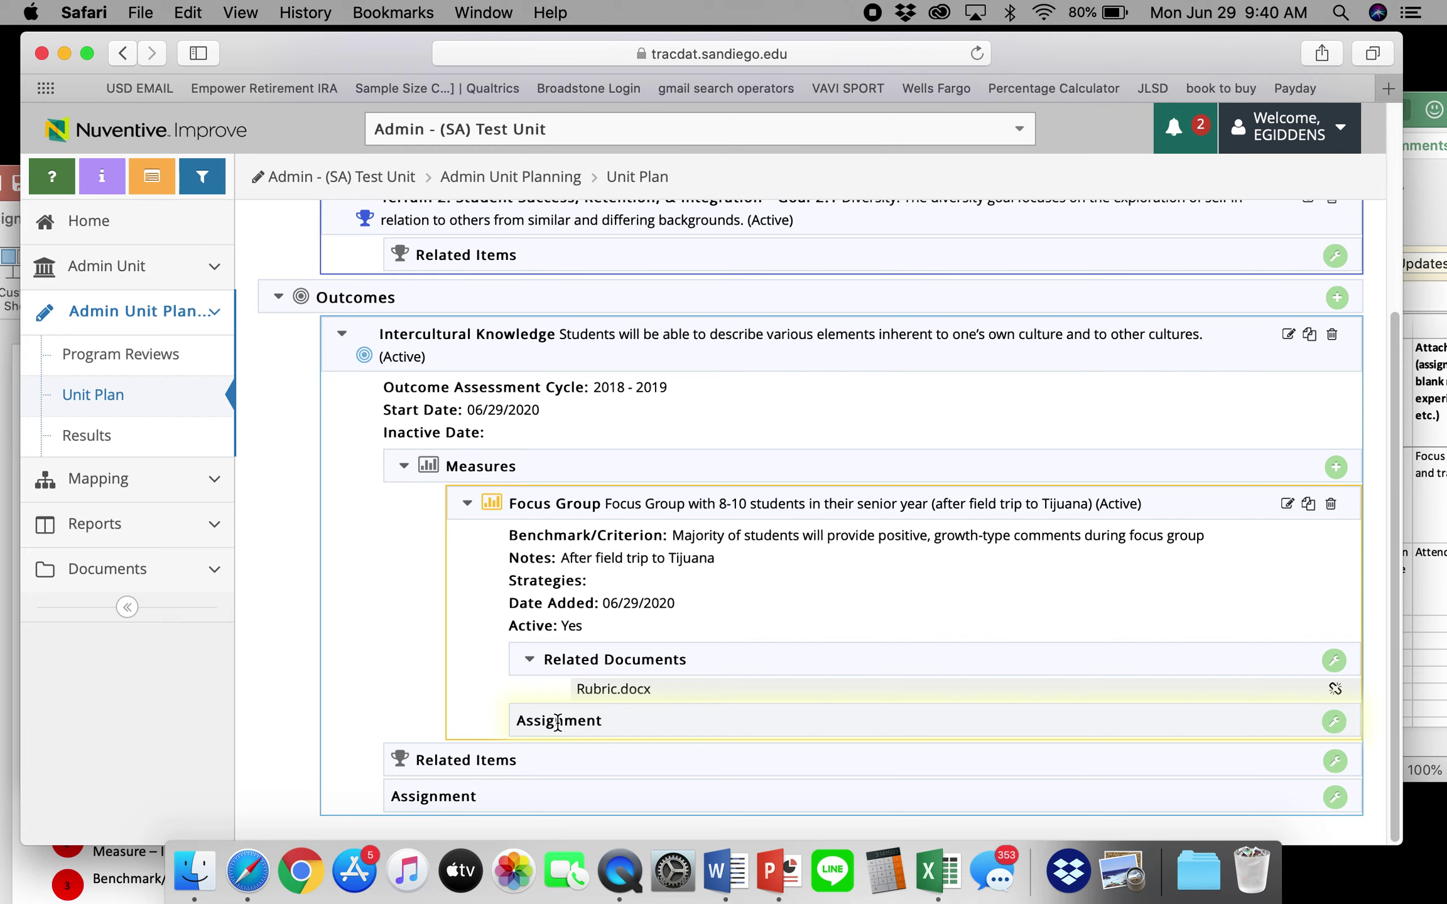
# Step: Create an assignment for the Focus Group measure and choose the responsible staff member as assignee
pyautogui.click(1335, 723)
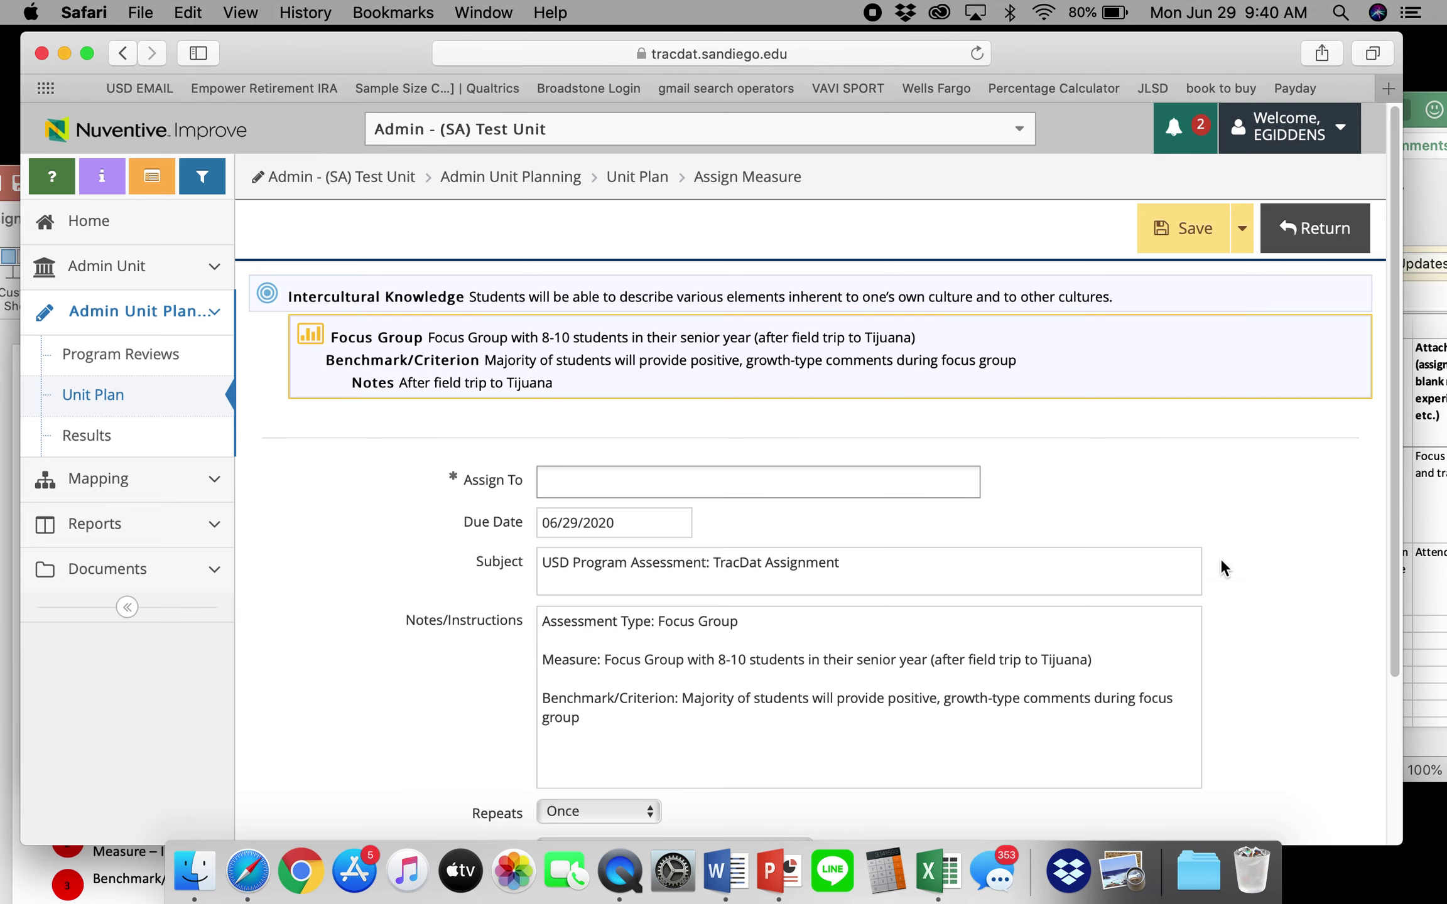
pyautogui.moveTo(390, 54); pyautogui.dragTo(415, 49)
pyautogui.scroll(-2, 516, 490)
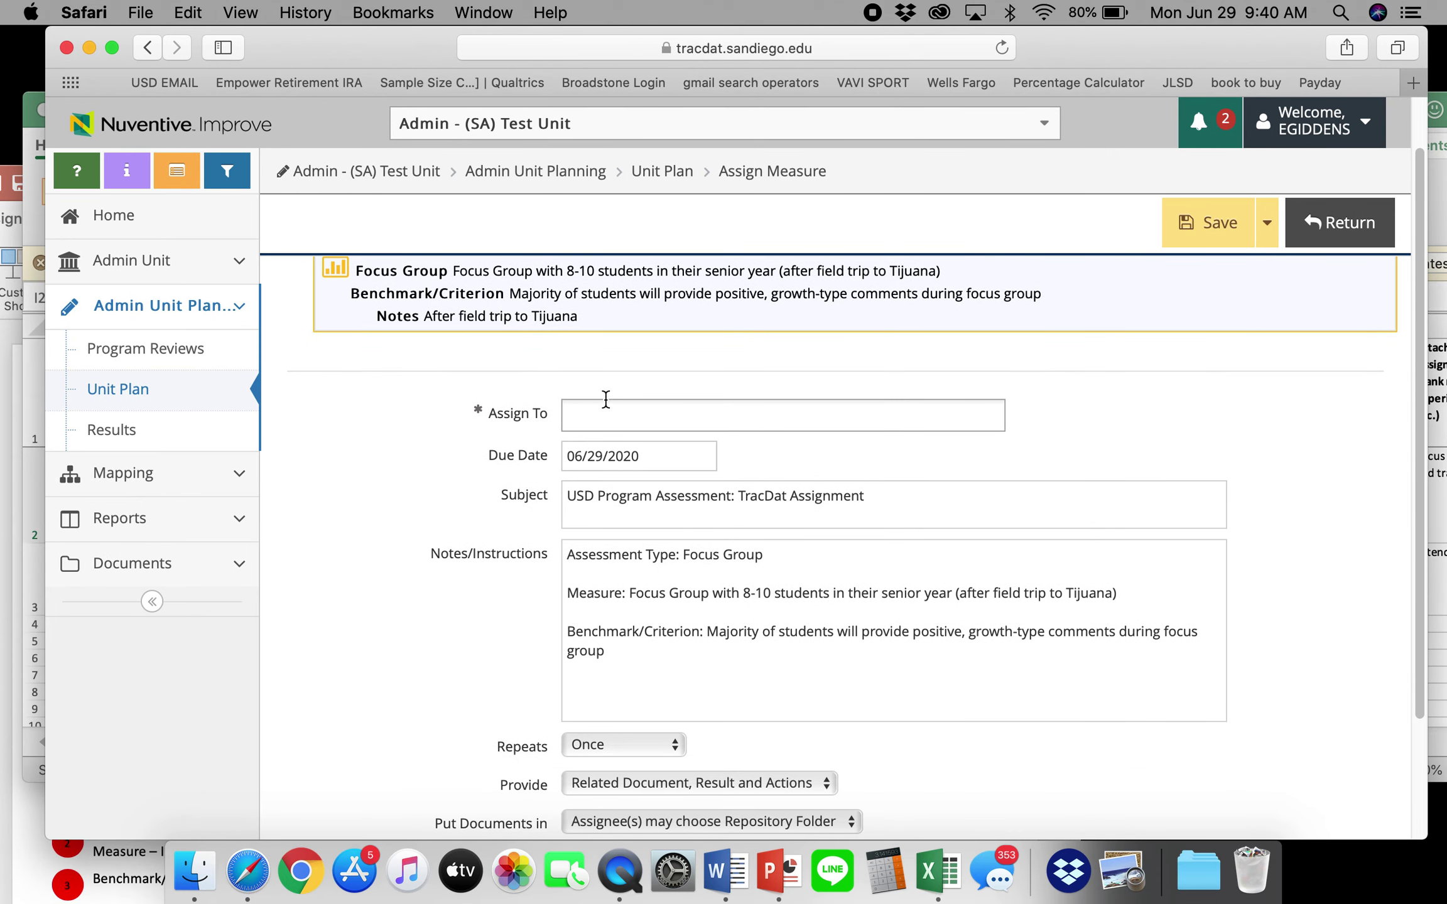
pyautogui.click(579, 413)
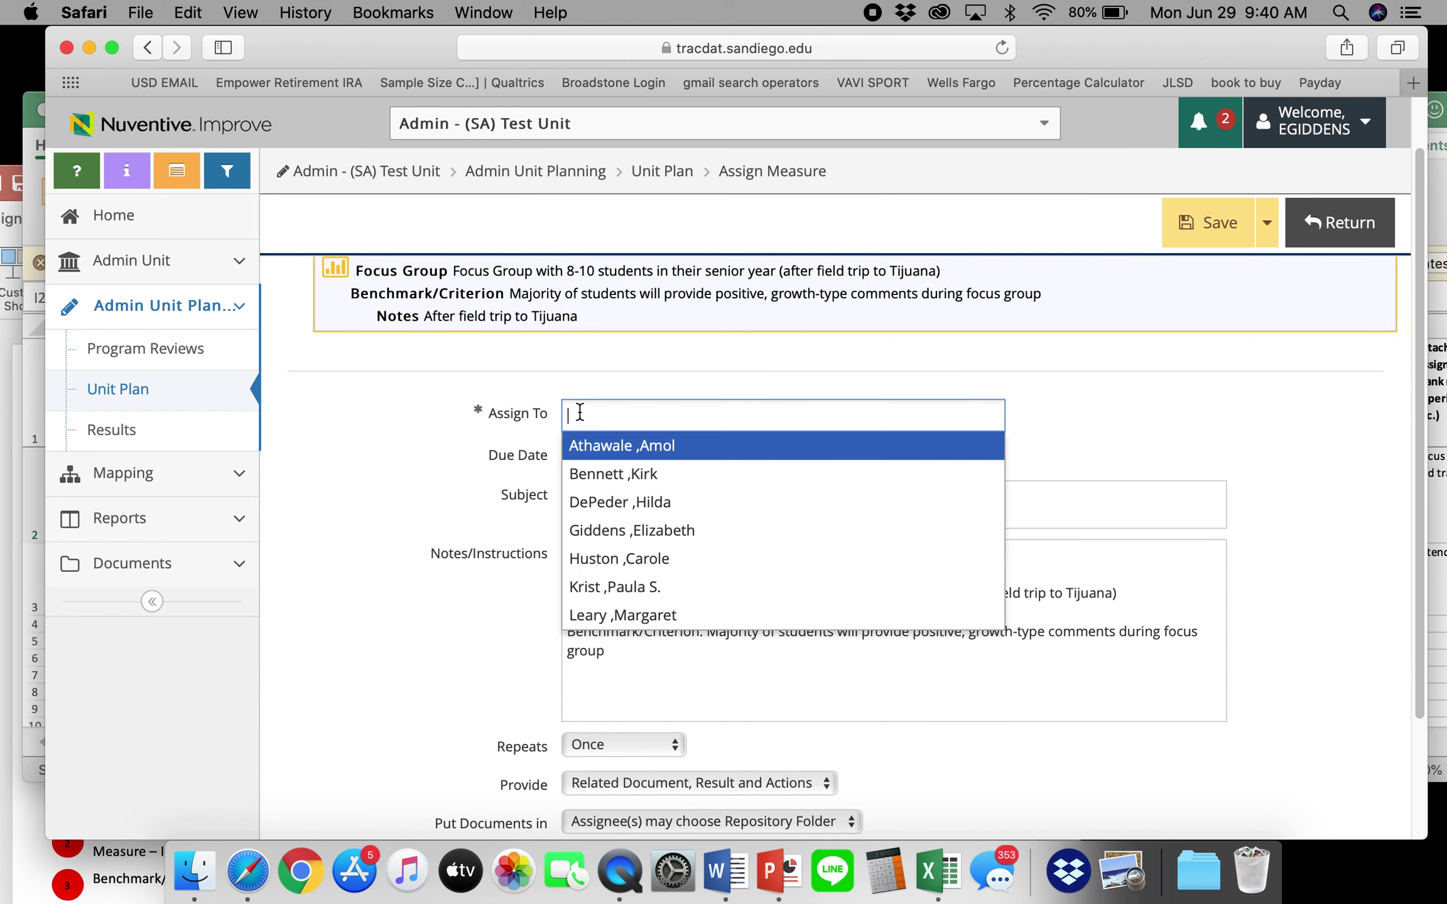
pyautogui.click(658, 534)
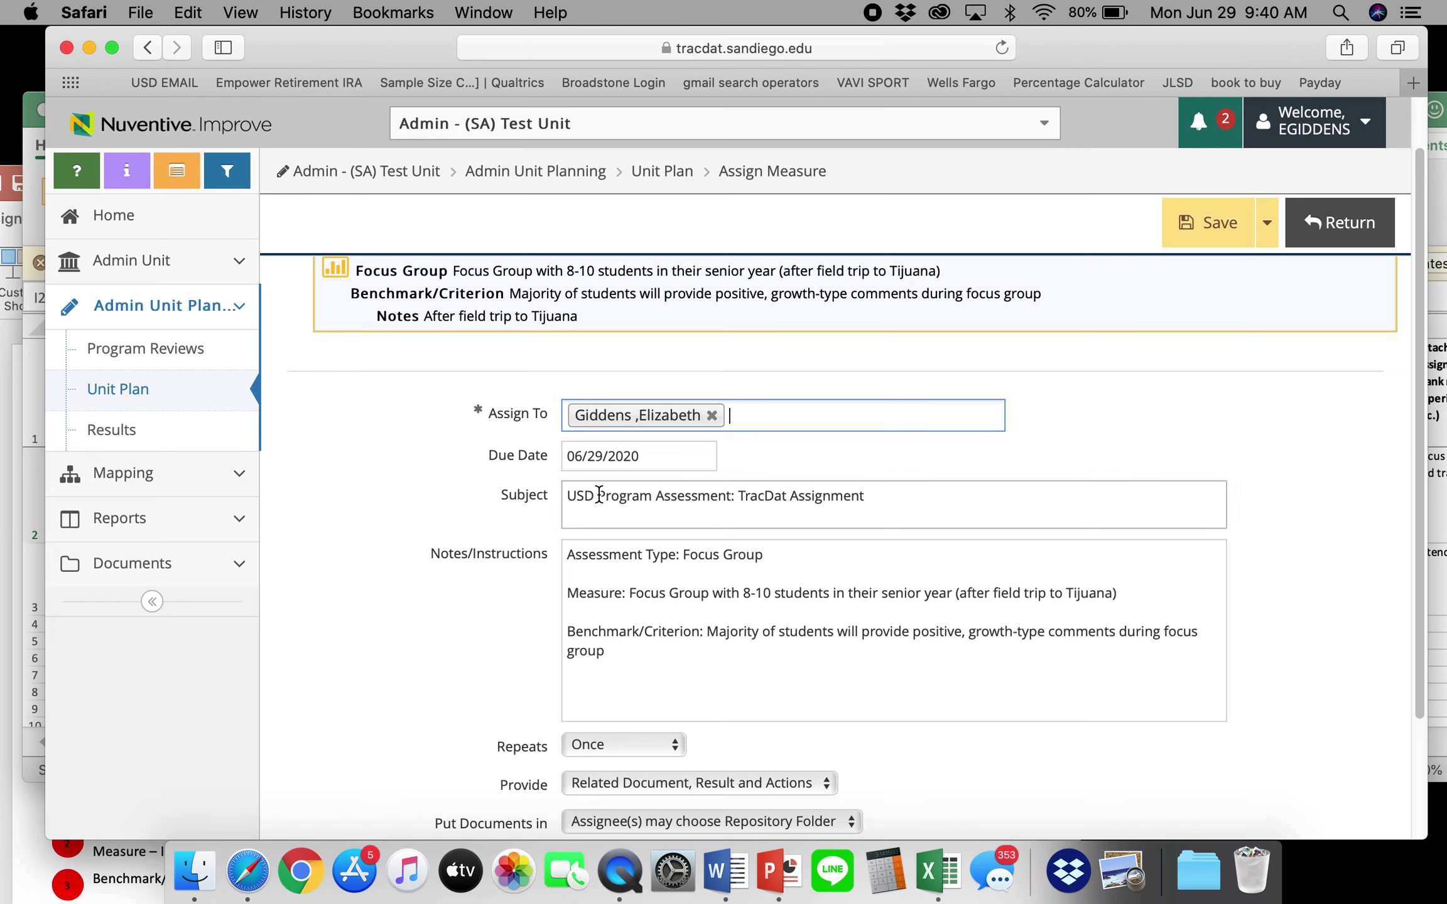
# Step: Start the assignment's Notes/Instructions with the assignee's title and surname and "please remember to submit results of your focus group after its completion."
pyautogui.click(565, 556)
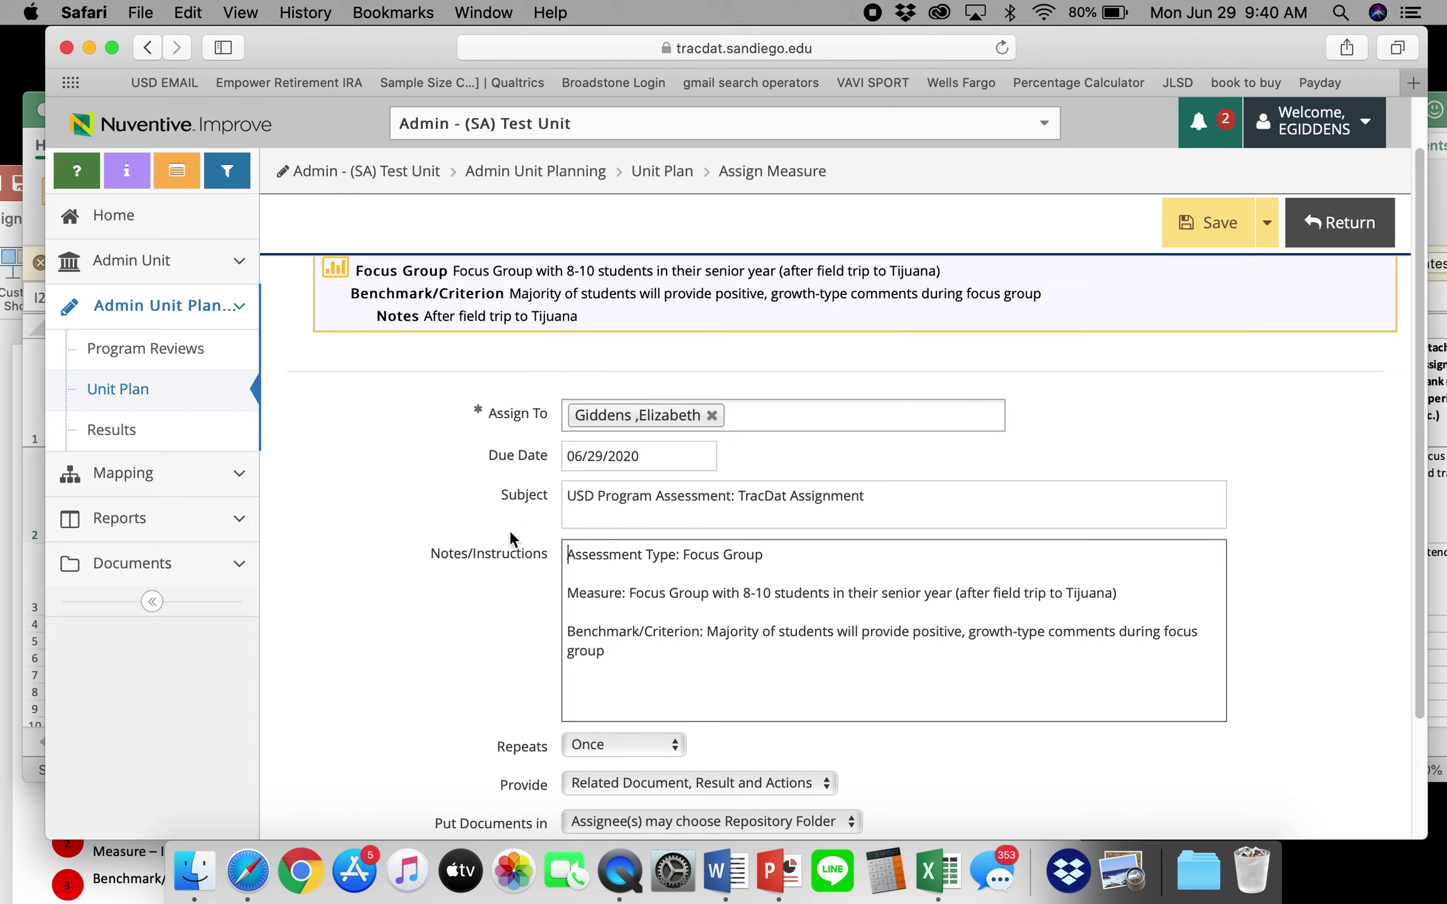
pyautogui.scroll(-1, 496, 584)
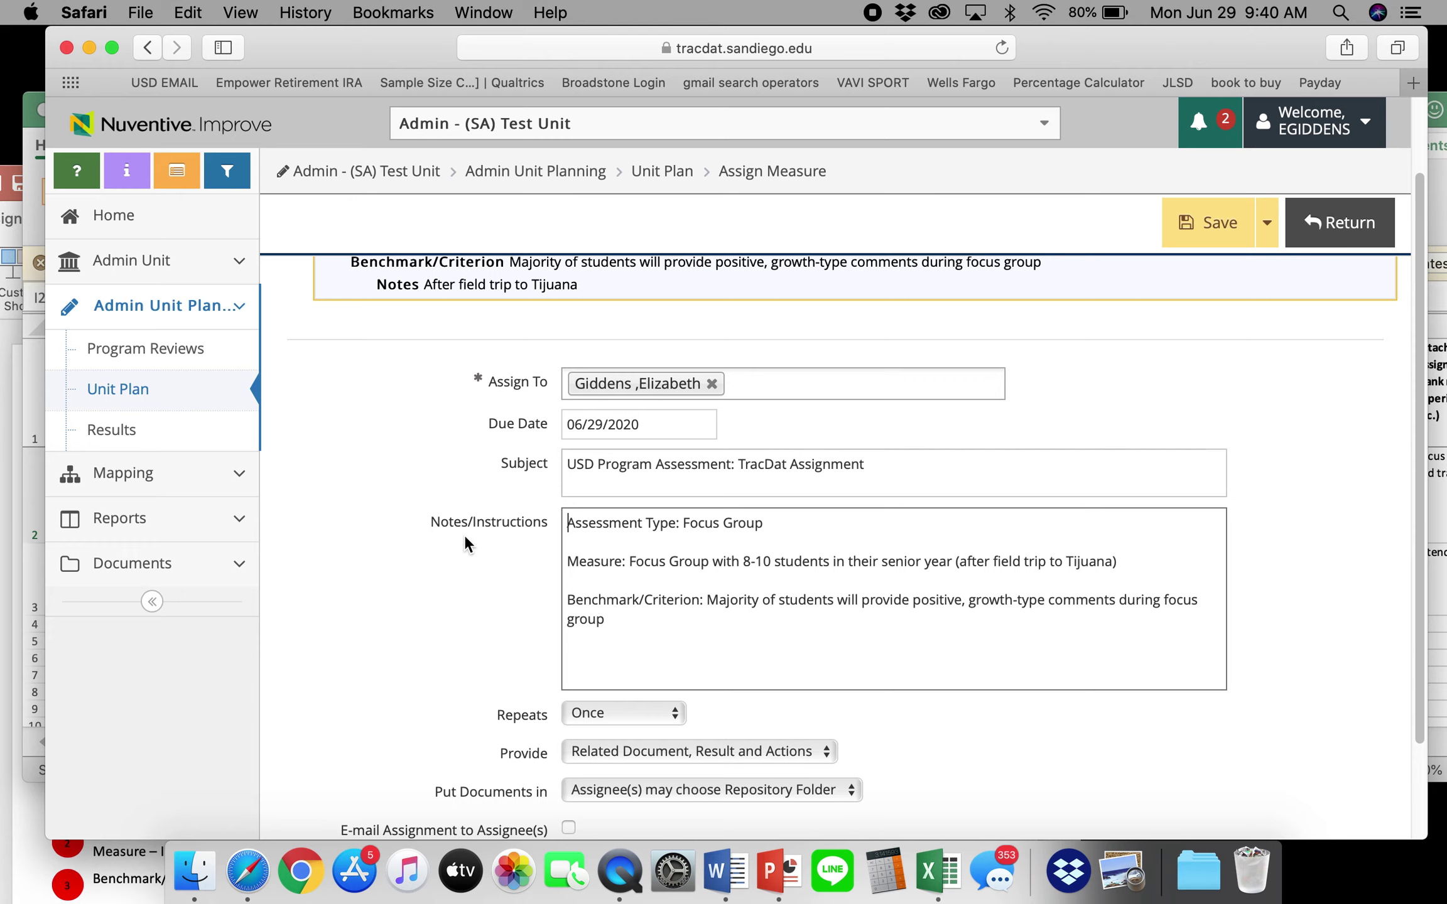
pyautogui.press('Return')
pyautogui.press('Return')
pyautogui.press('Return')
pyautogui.click(594, 522)
pyautogui.write('Dr. Gi')
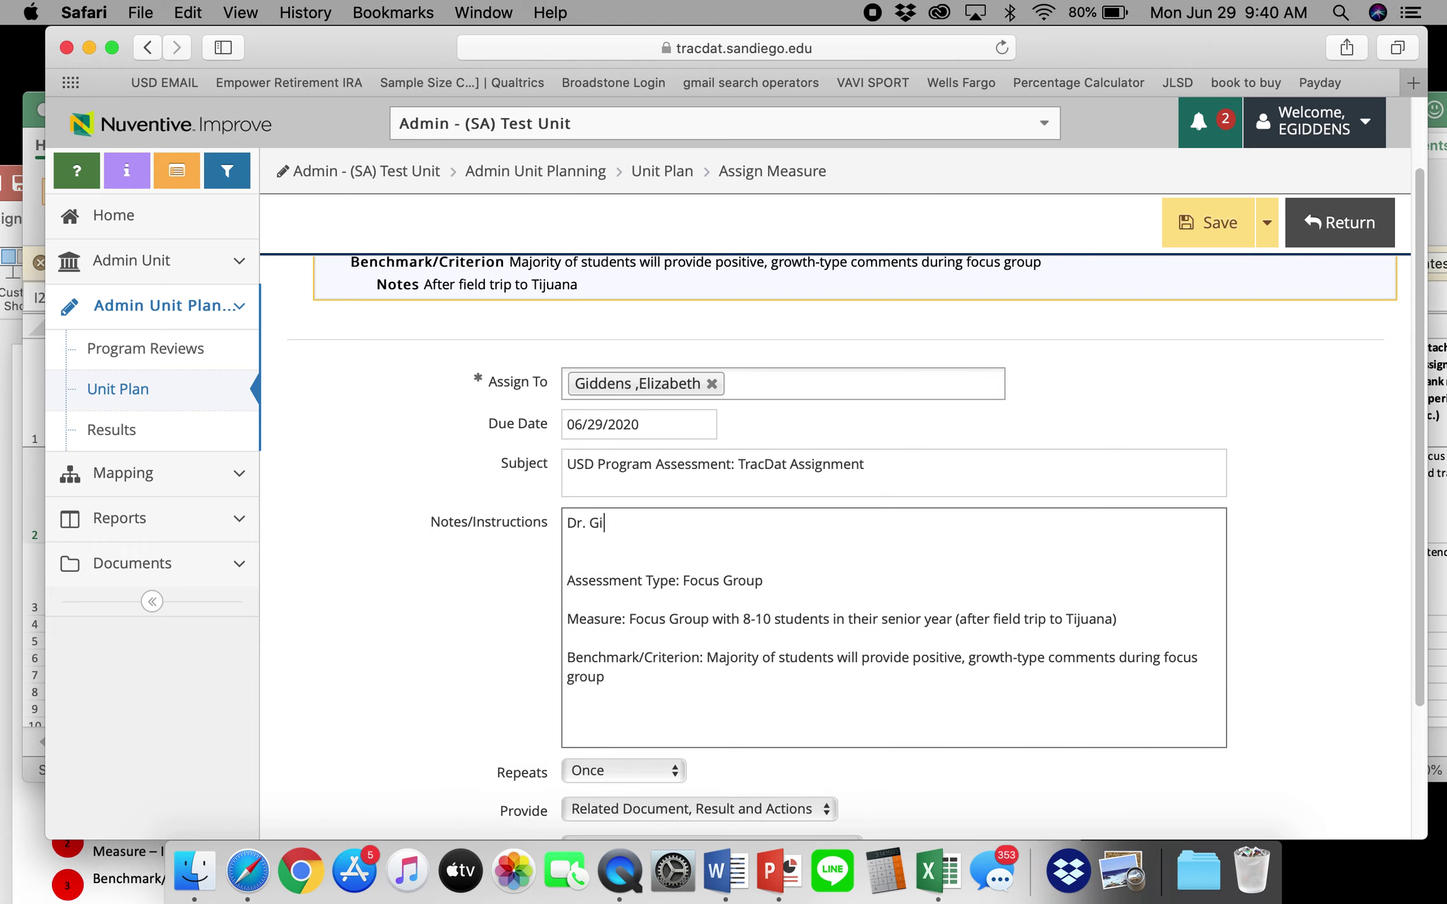
pyautogui.write('ddens- please remember to submit re')
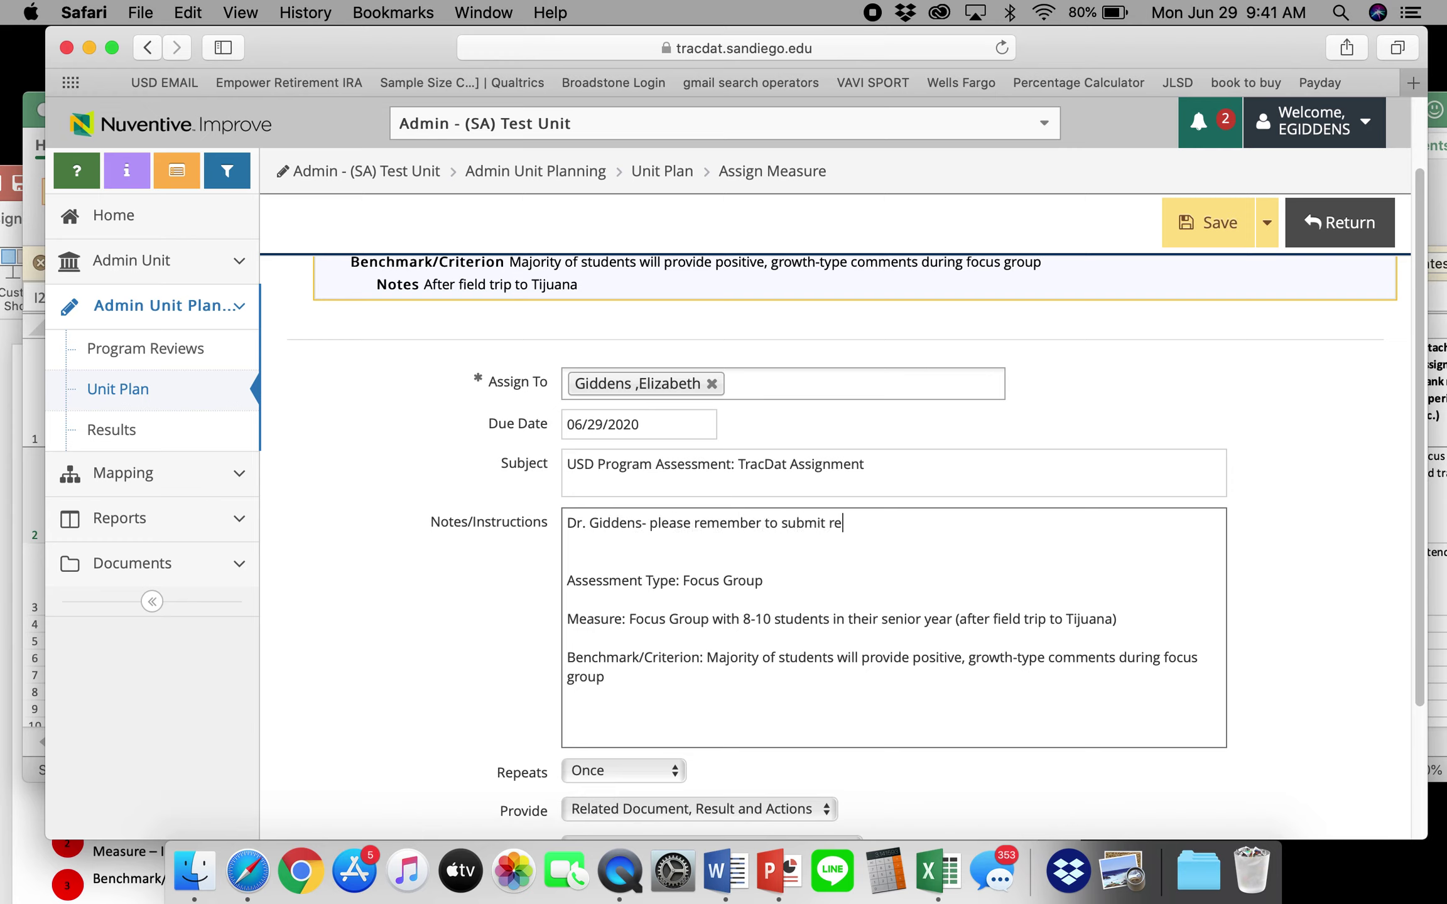
pyautogui.write('sults of your gocus group after its completion.')
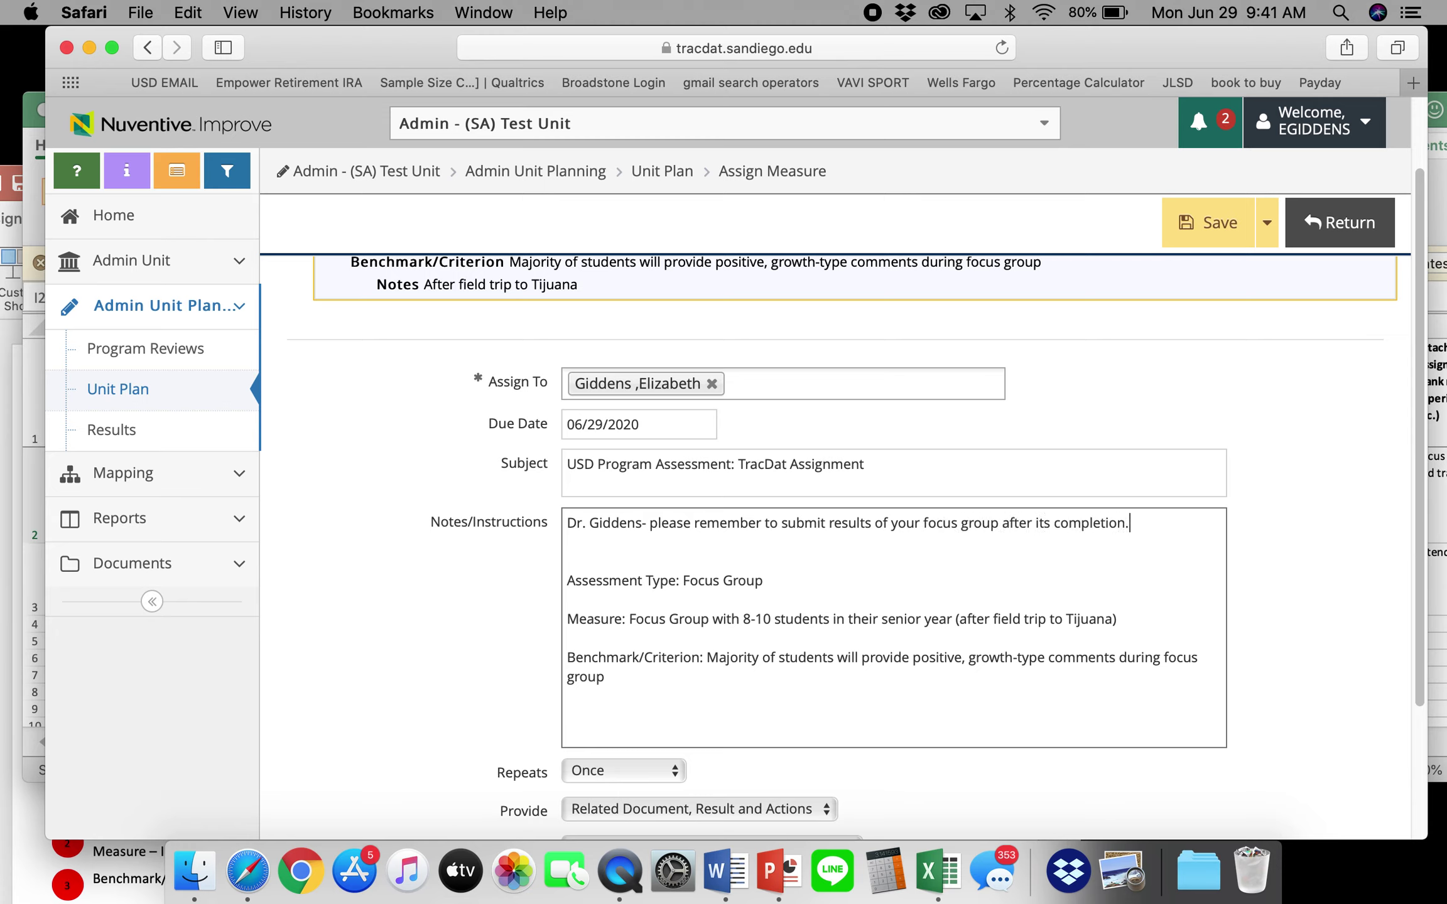
# Step: Keep Provide at Related Document, Result and Actions, let assignees choose the repository folder, and enable e-mailing the assignment to them
pyautogui.scroll(-2, 653, 584)
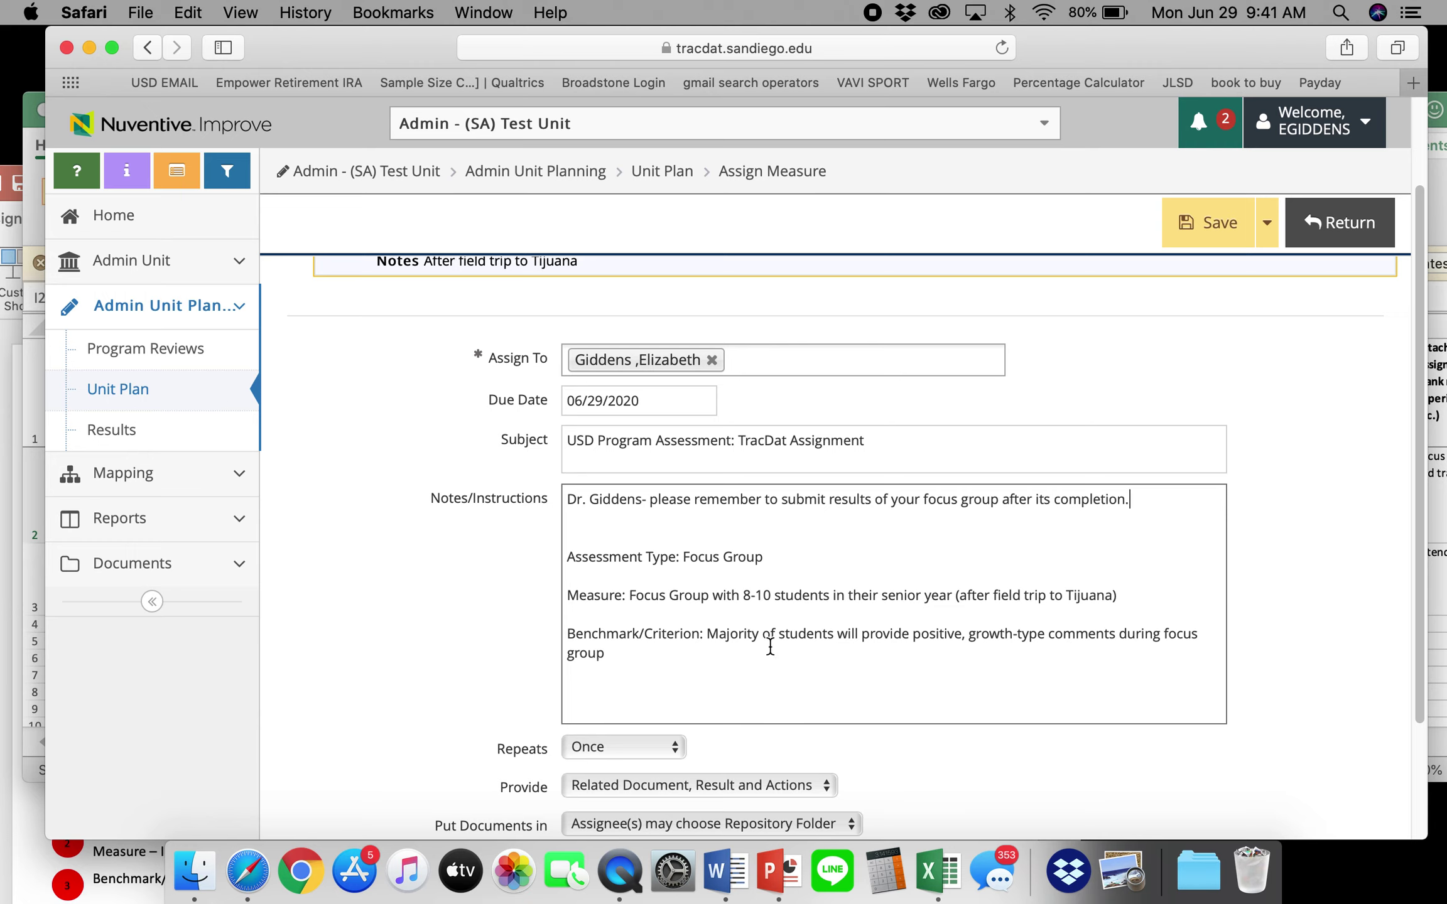
pyautogui.scroll(-5, 741, 646)
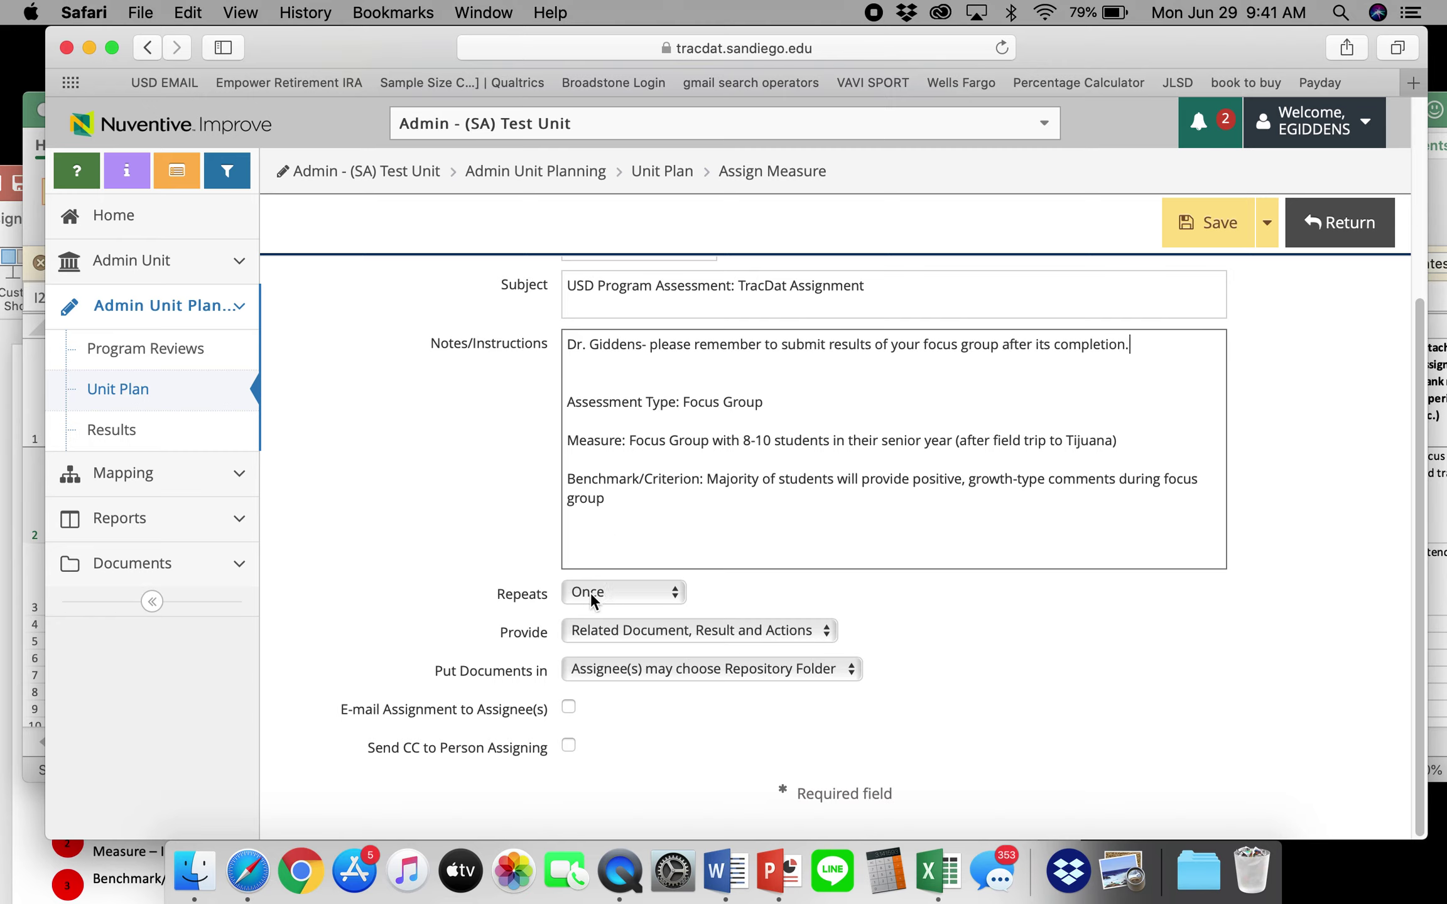
pyautogui.click(631, 632)
pyautogui.click(591, 652)
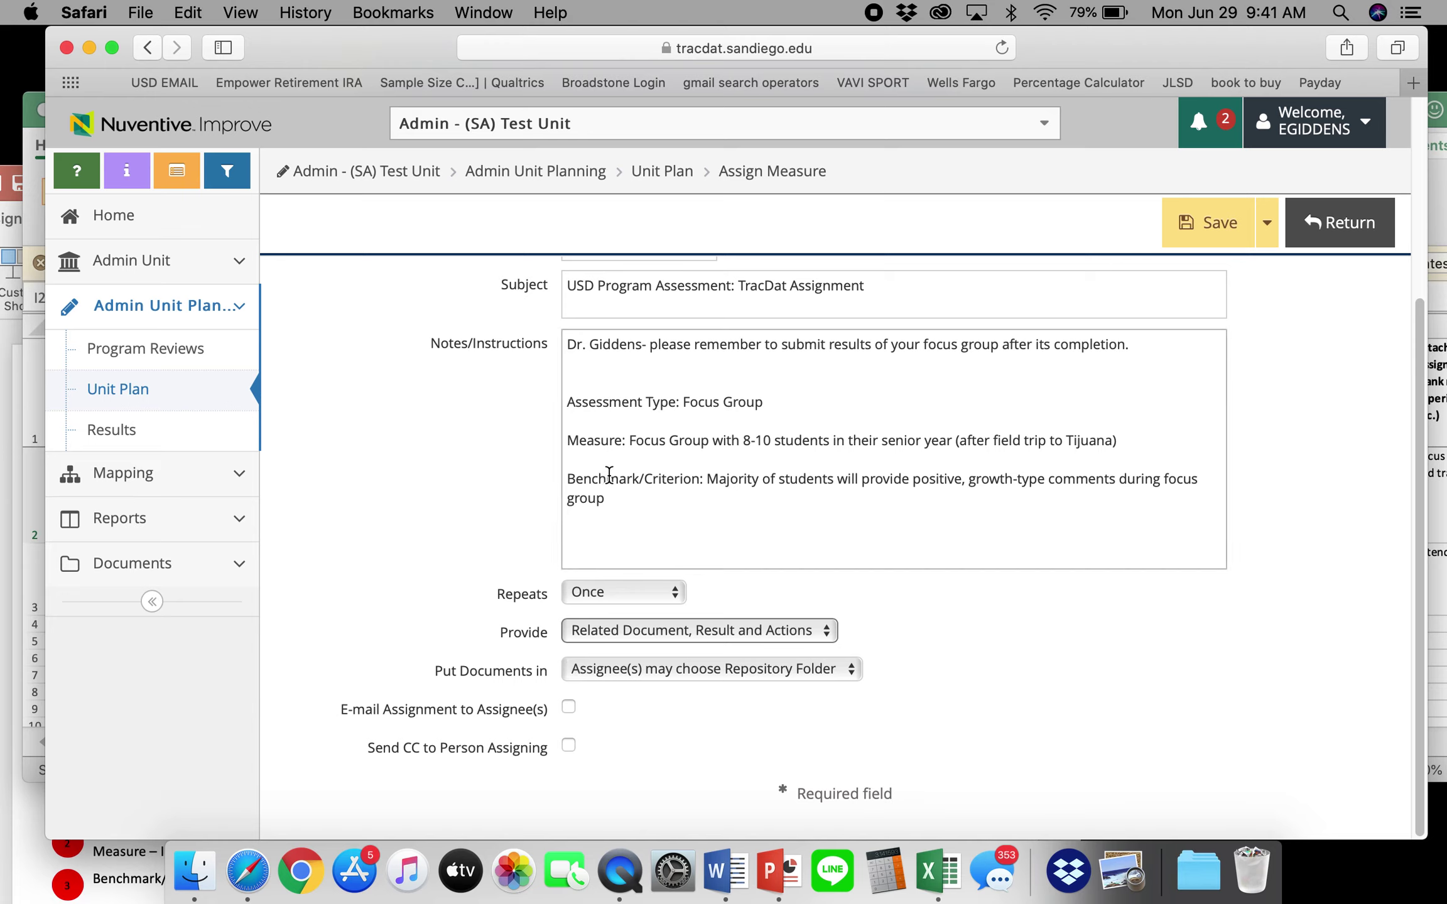
pyautogui.click(643, 671)
pyautogui.click(764, 675)
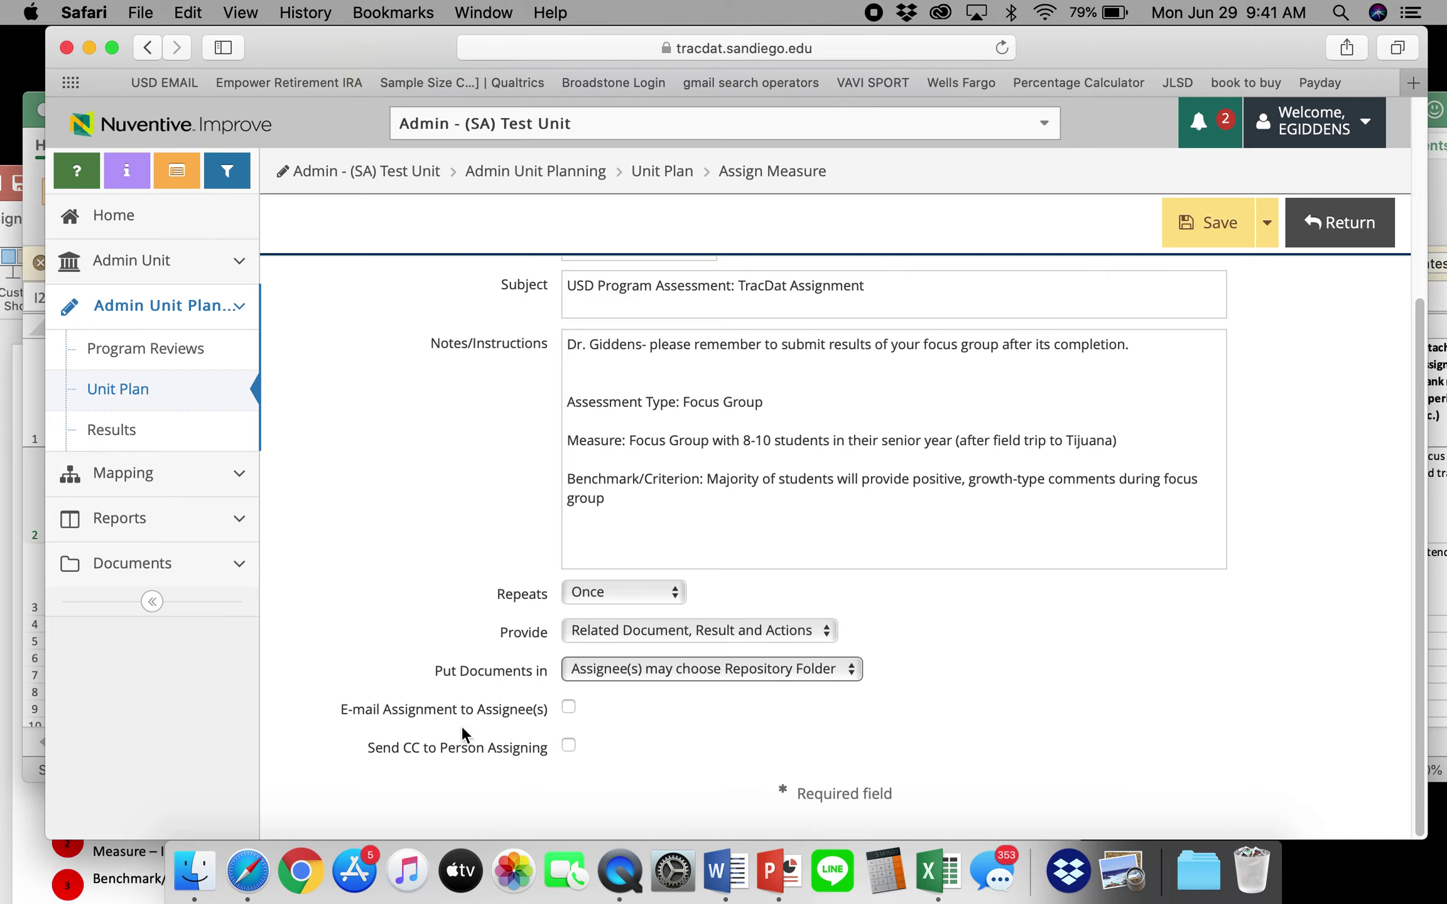
pyautogui.click(568, 708)
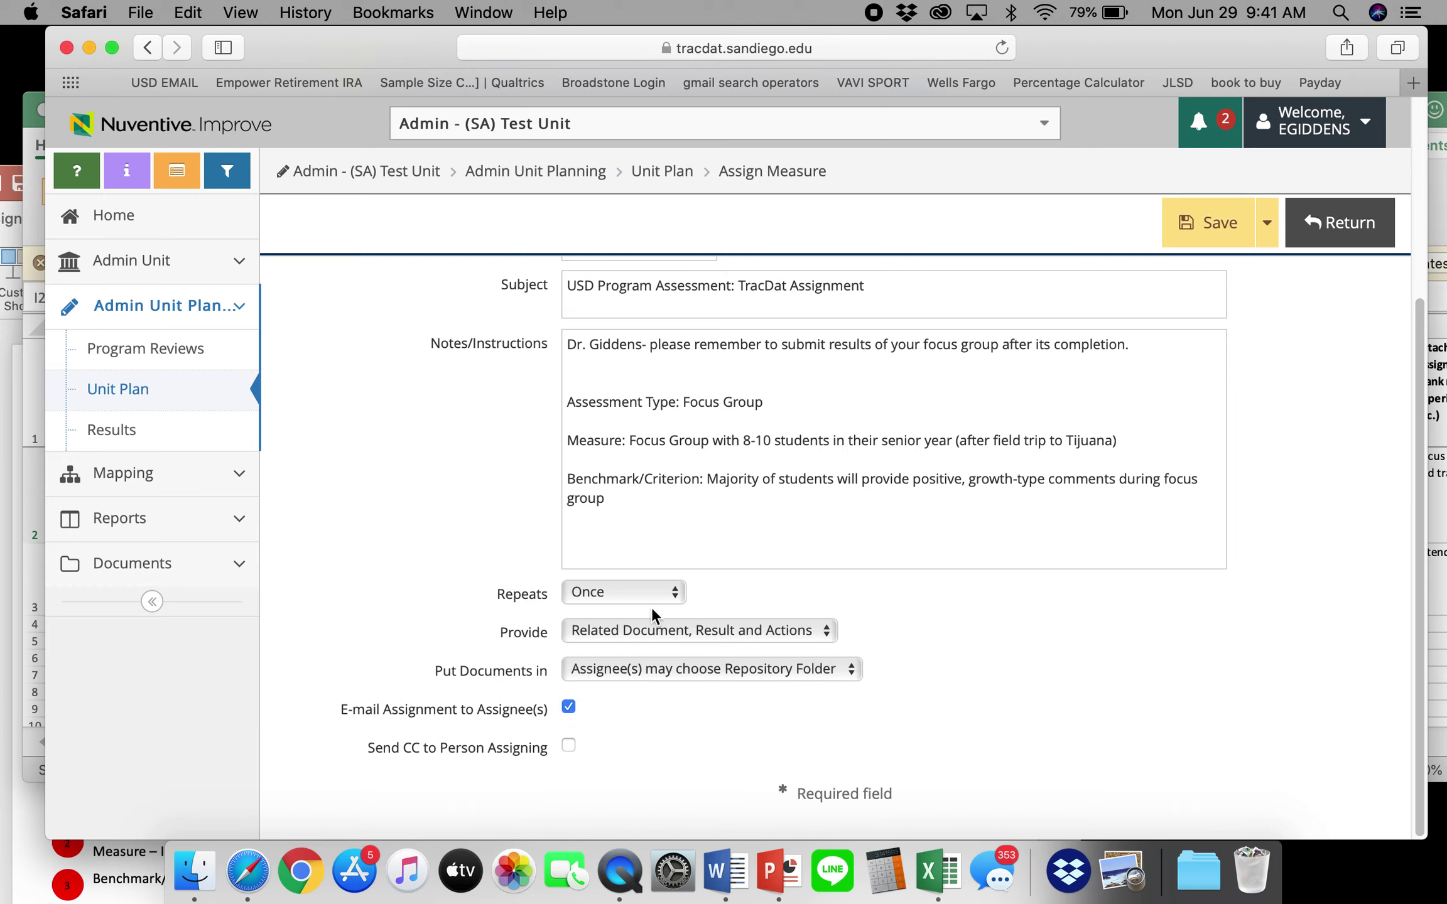
# Step: Set the Focus Group assignment's due date to 08/14/2020
pyautogui.scroll(5, 655, 507)
pyautogui.scroll(-5, 575, 549)
pyautogui.scroll(5, 478, 742)
pyautogui.click(647, 520)
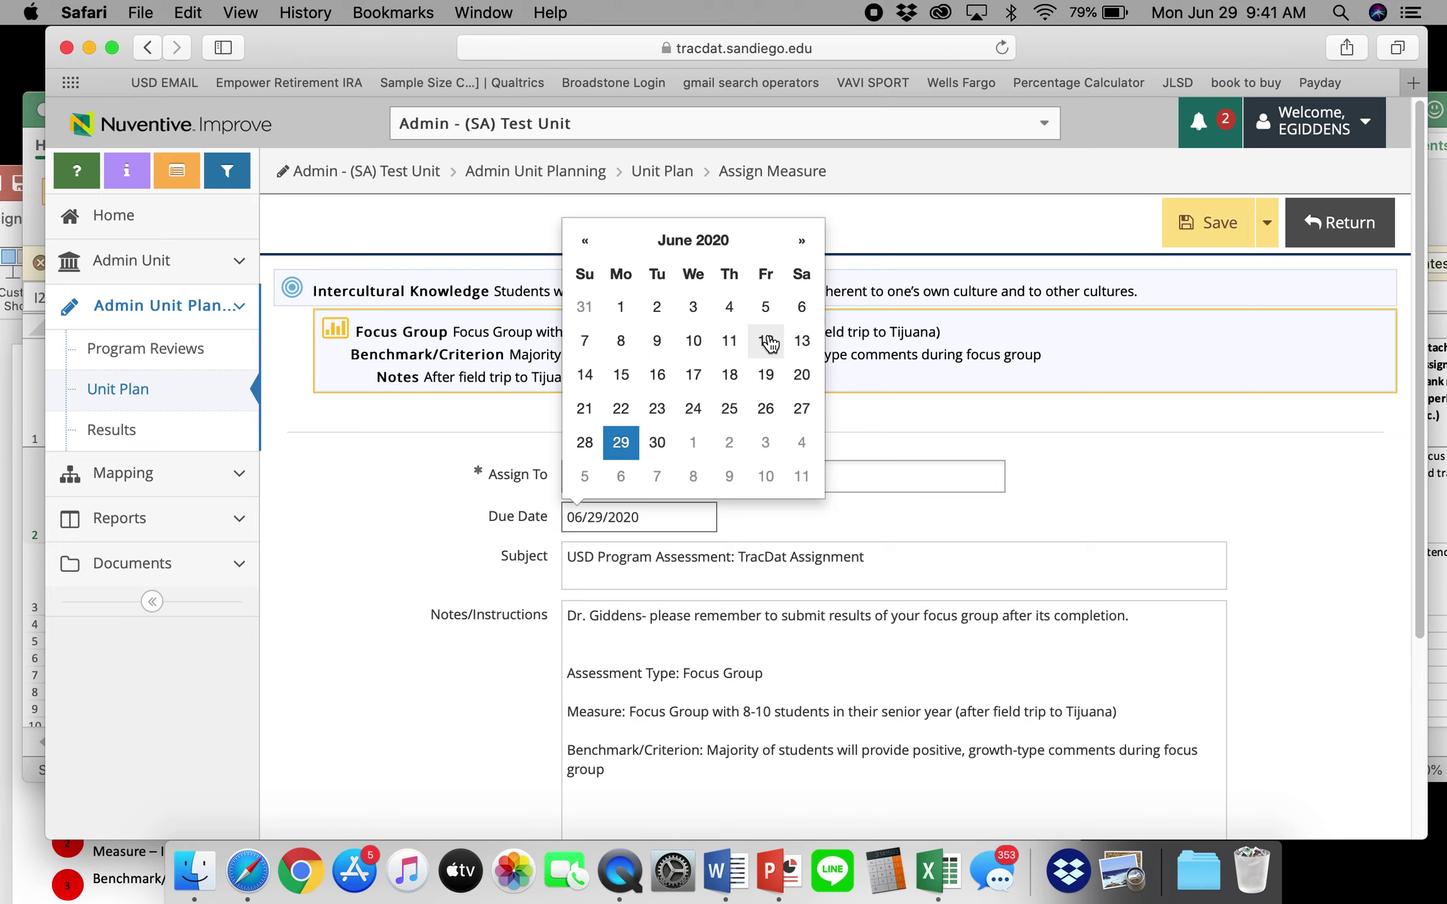
pyautogui.click(800, 242)
pyautogui.click(799, 244)
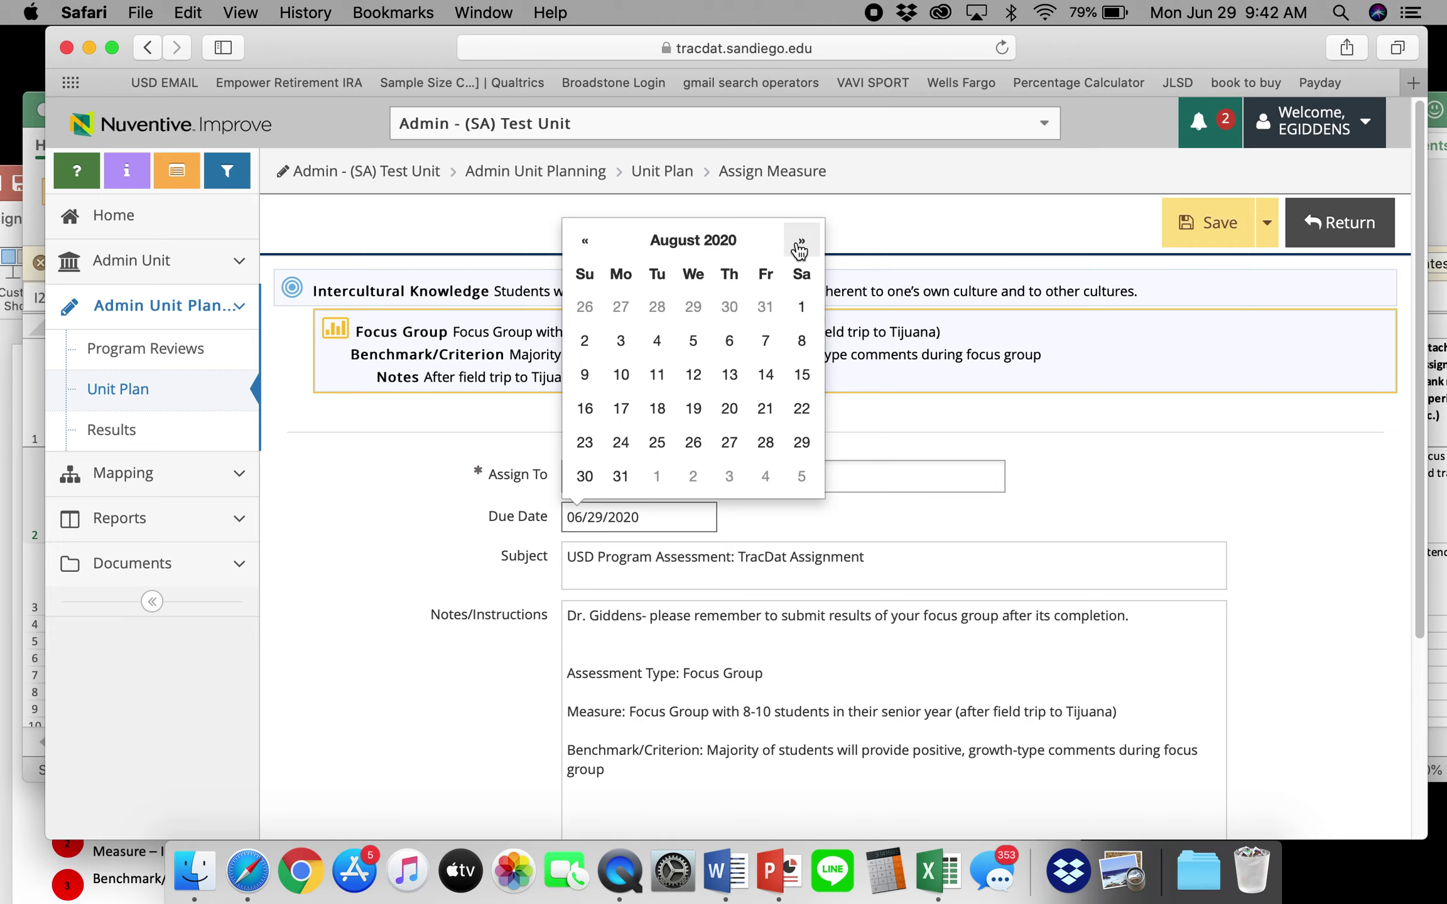
pyautogui.click(764, 374)
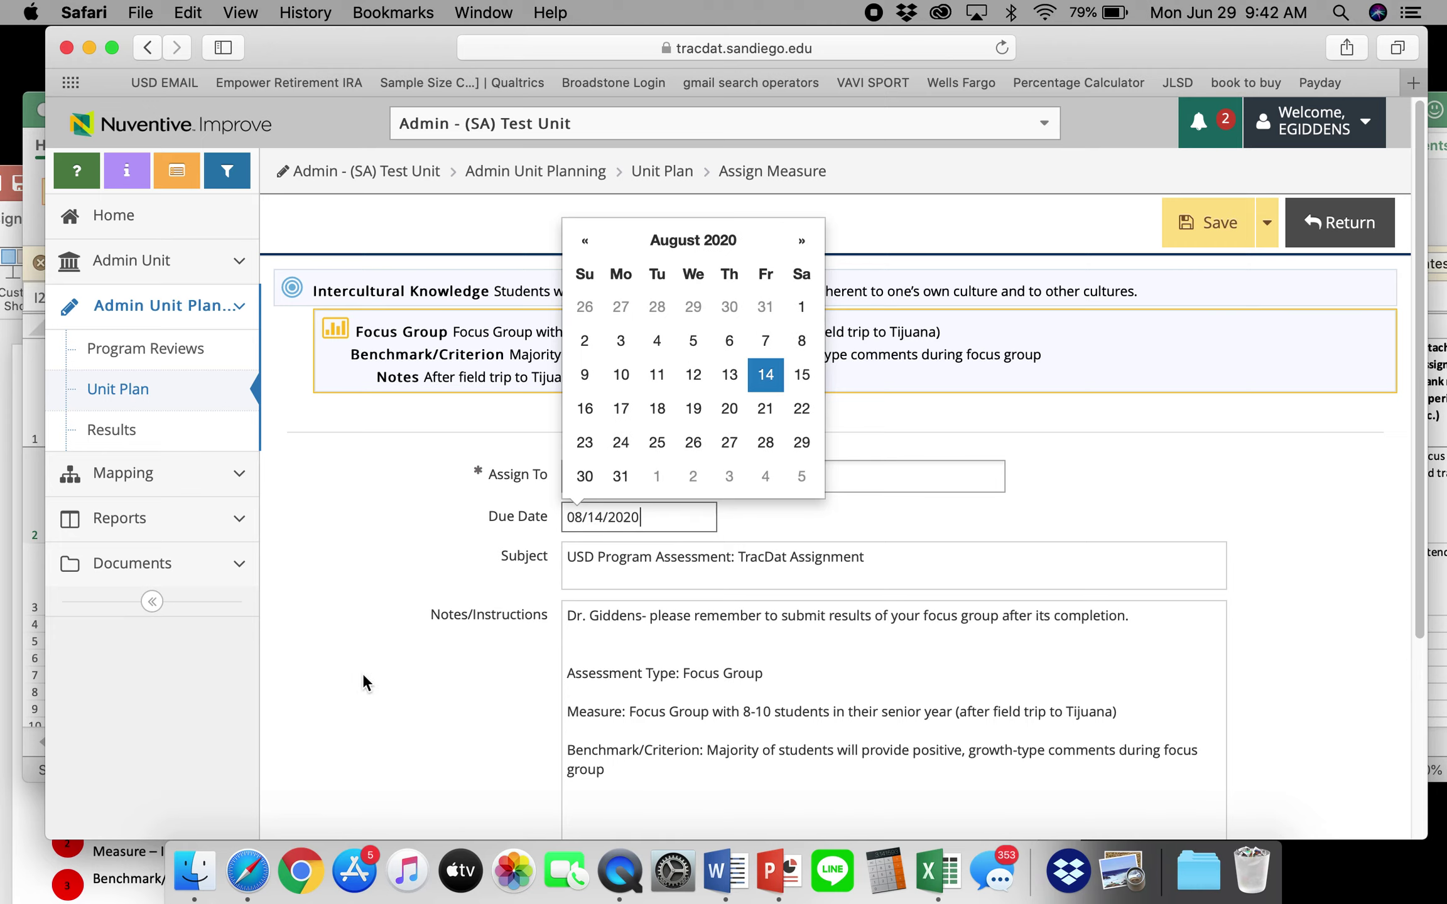
# Step: Enable sending a CC to the person assigning, save the Focus Group assignment and return to the Unit Plan
pyautogui.scroll(-1, 449, 665)
pyautogui.scroll(-5, 663, 682)
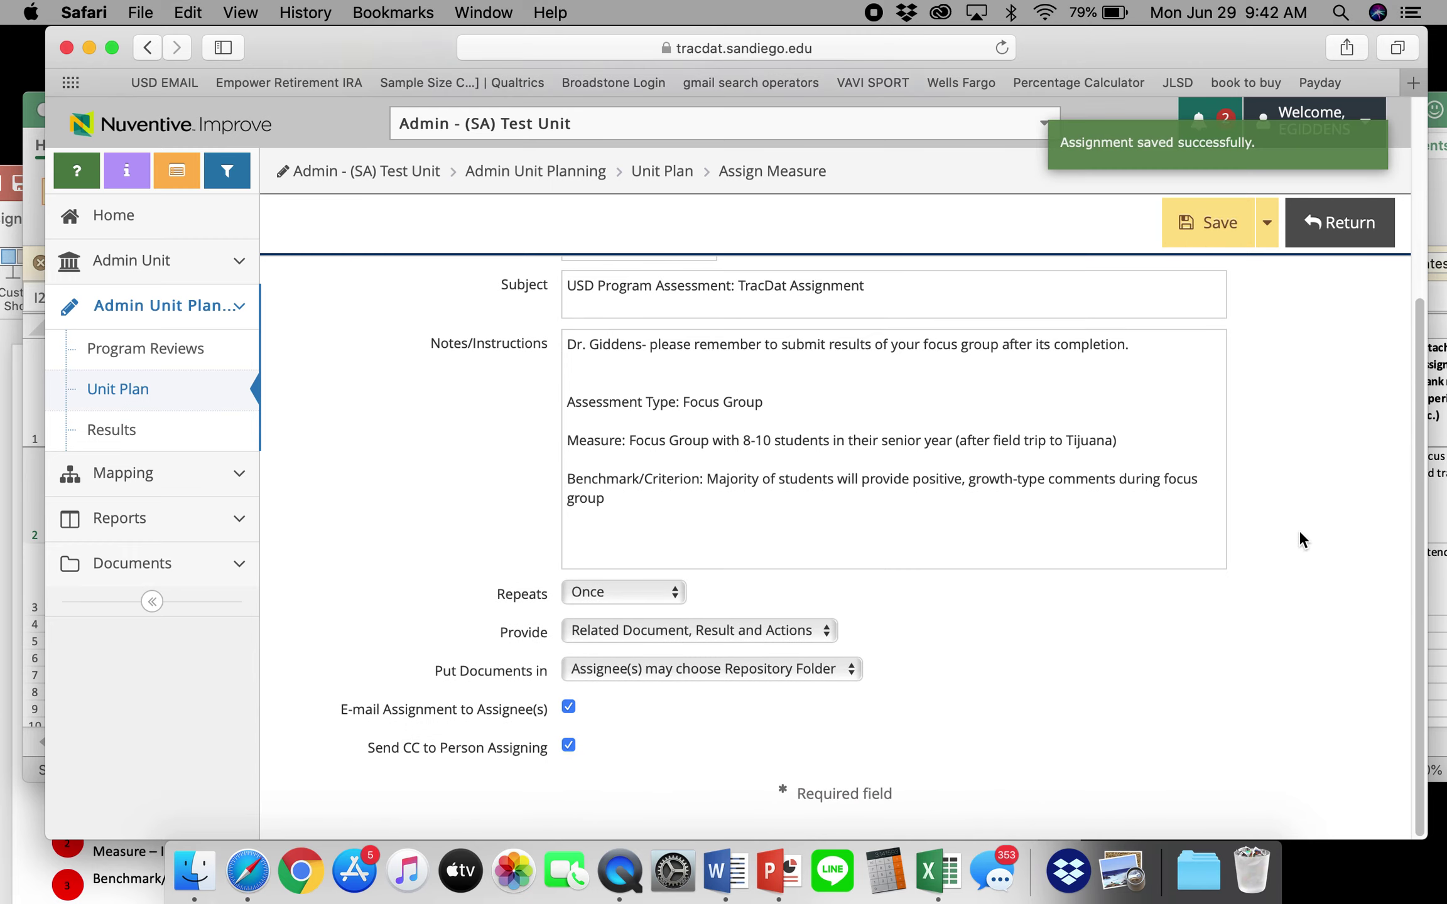
pyautogui.click(1348, 231)
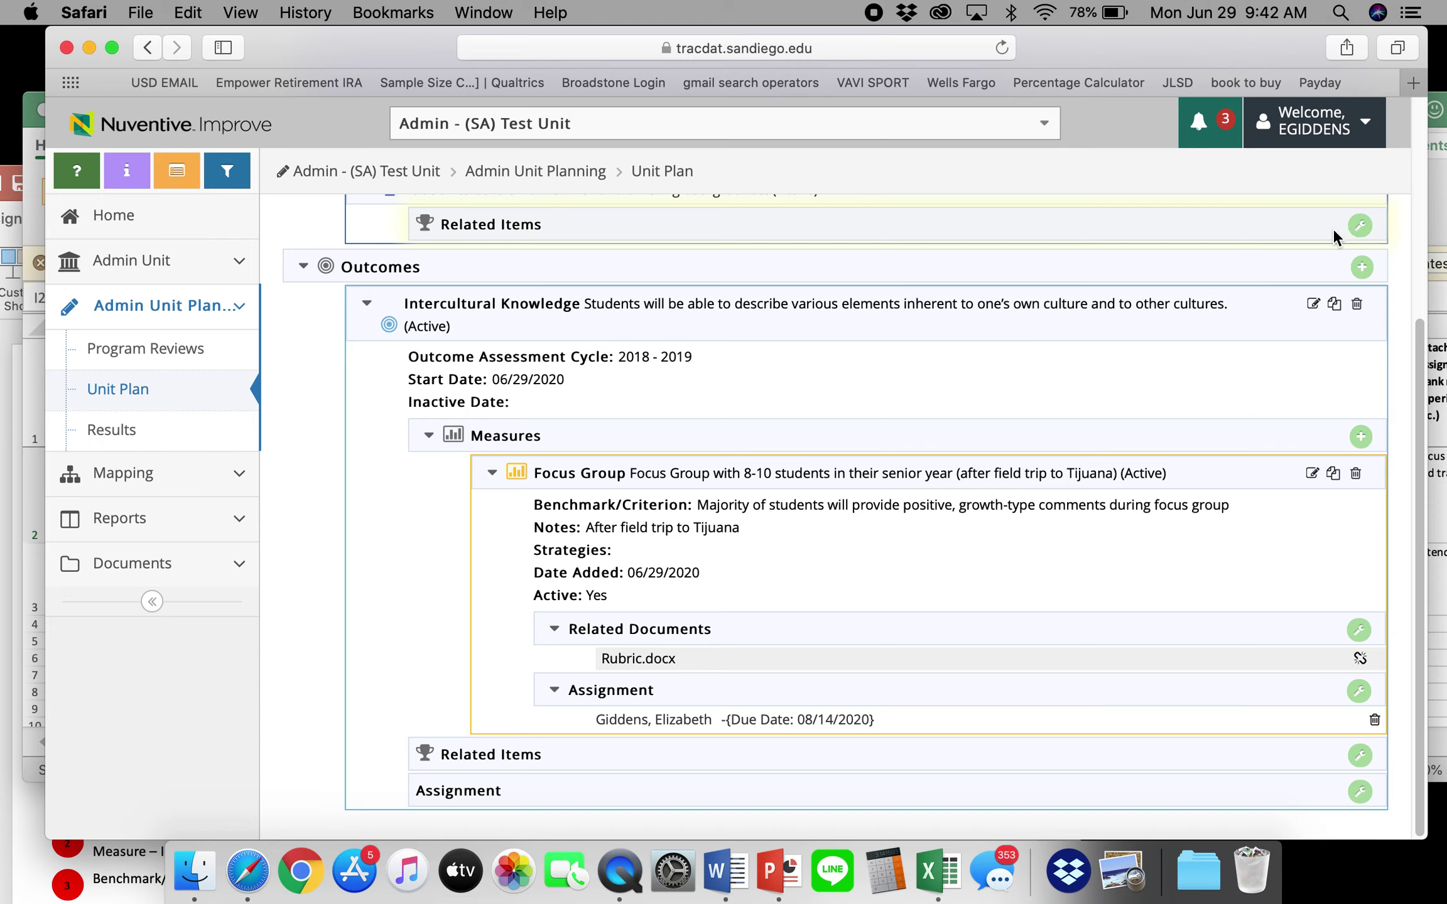
# Step: Switch to the PowerPoint presentation "Entering an Admin Unit Assessment Plan in TracDat" to consult its instructions
pyautogui.click(787, 870)
pyautogui.doubleClick(585, 191)
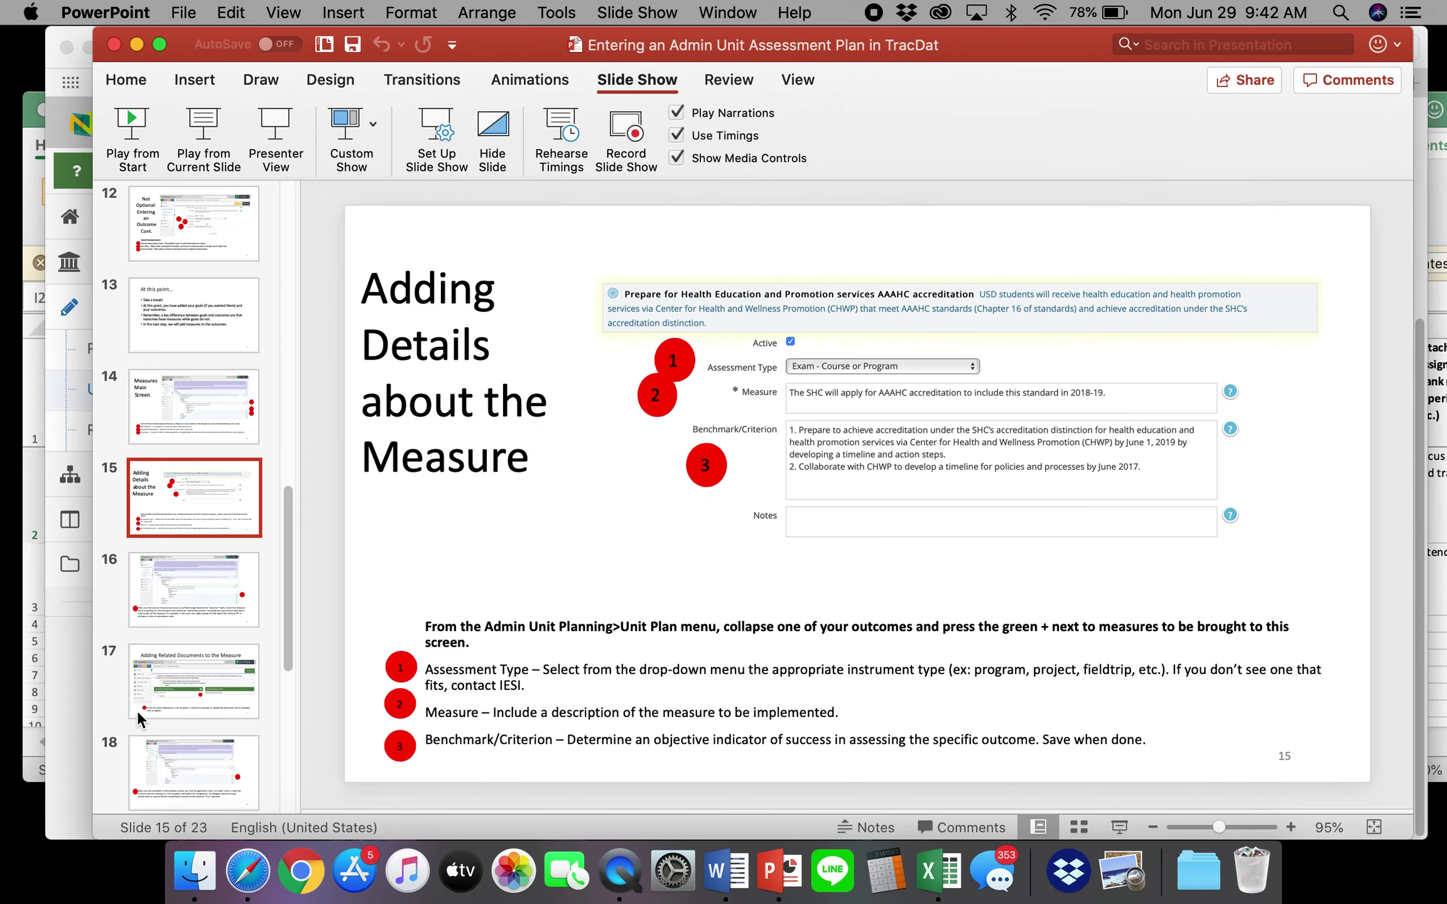